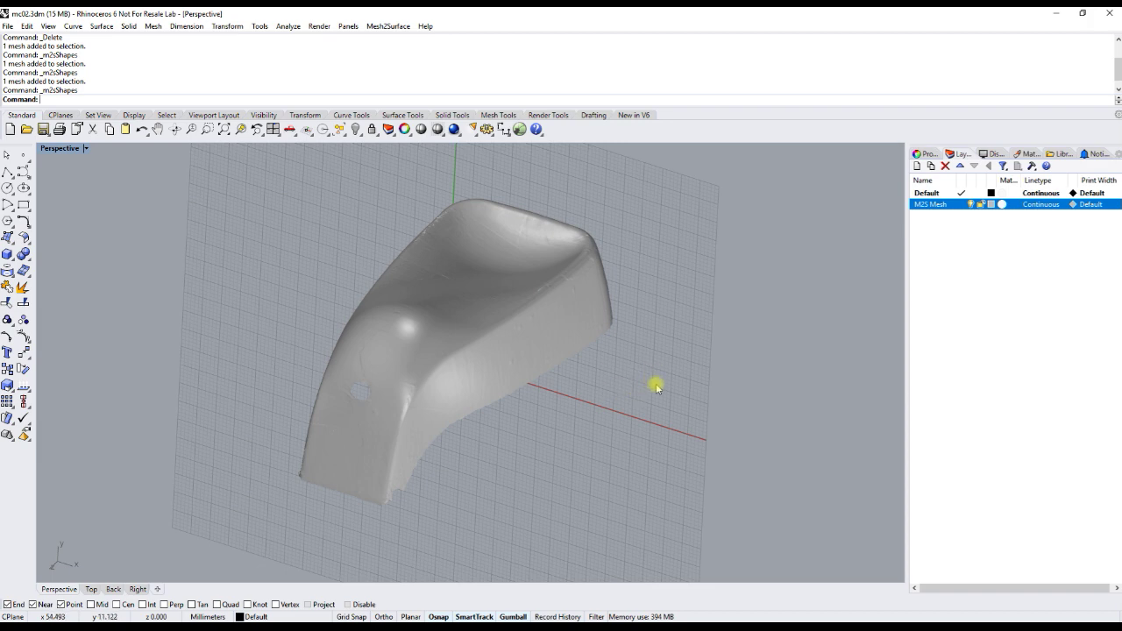
Step: Open the scanned mesh in the Mesh2Surface Shapes tool in a maximized window
{"action": "mouse_move", "coordinate": [634, 367]}
{"action": "right_mouse_down"}
{"action": "mouse_move", "coordinate": [601, 421]}
{"action": "mouse_move", "coordinate": [653, 283]}
{"action": "mouse_move", "coordinate": [571, 291]}
{"action": "mouse_move", "coordinate": [574, 331]}
{"action": "mouse_move", "coordinate": [619, 337]}
{"action": "mouse_move", "coordinate": [628, 359]}
{"action": "right_mouse_up"}
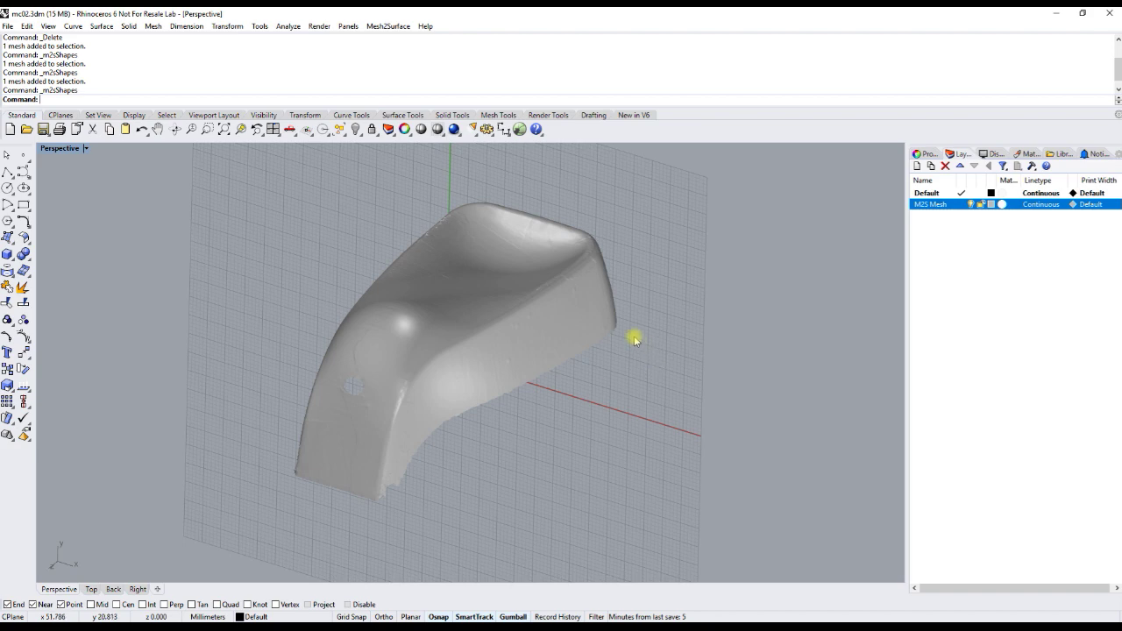
{"action": "left_click", "coordinate": [601, 296]}
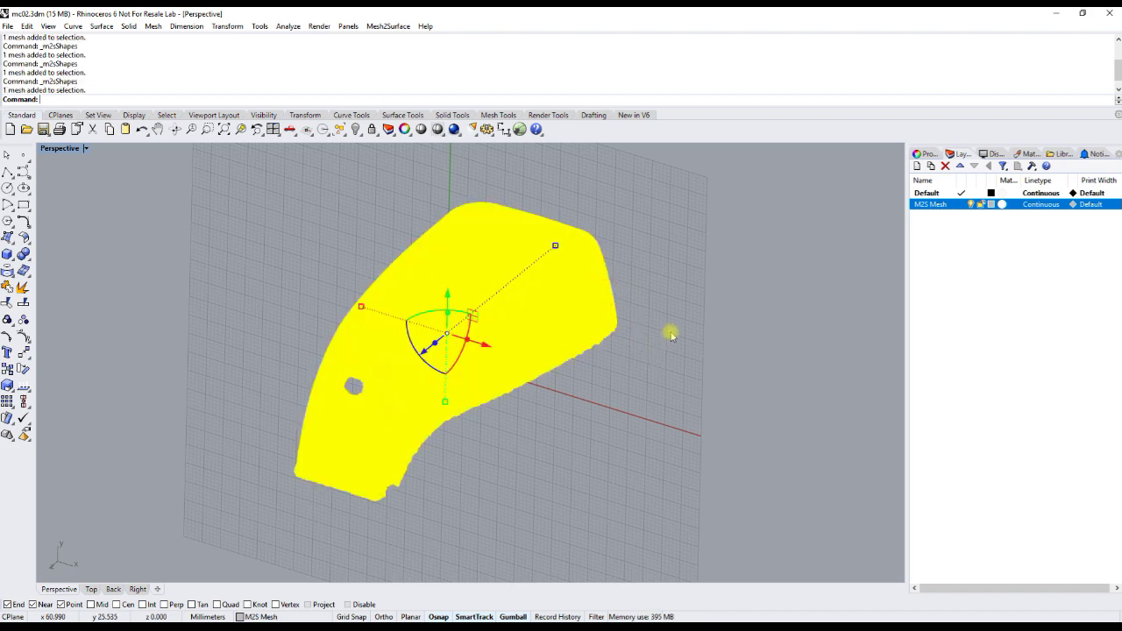
{"action": "left_click", "coordinate": [388, 25]}
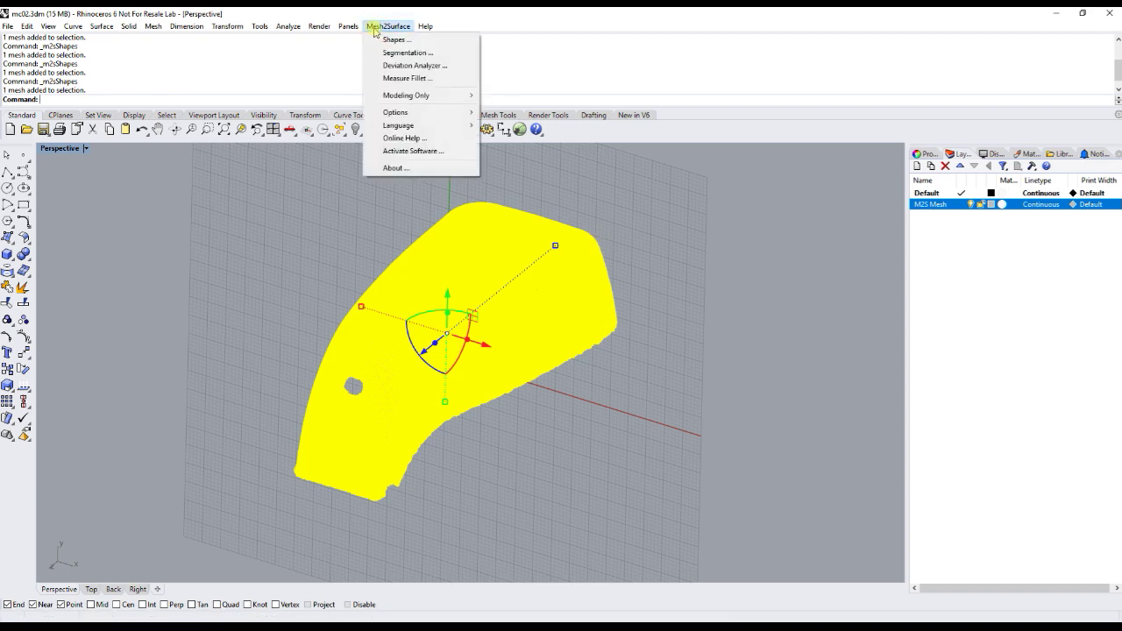
{"action": "left_click", "coordinate": [393, 40]}
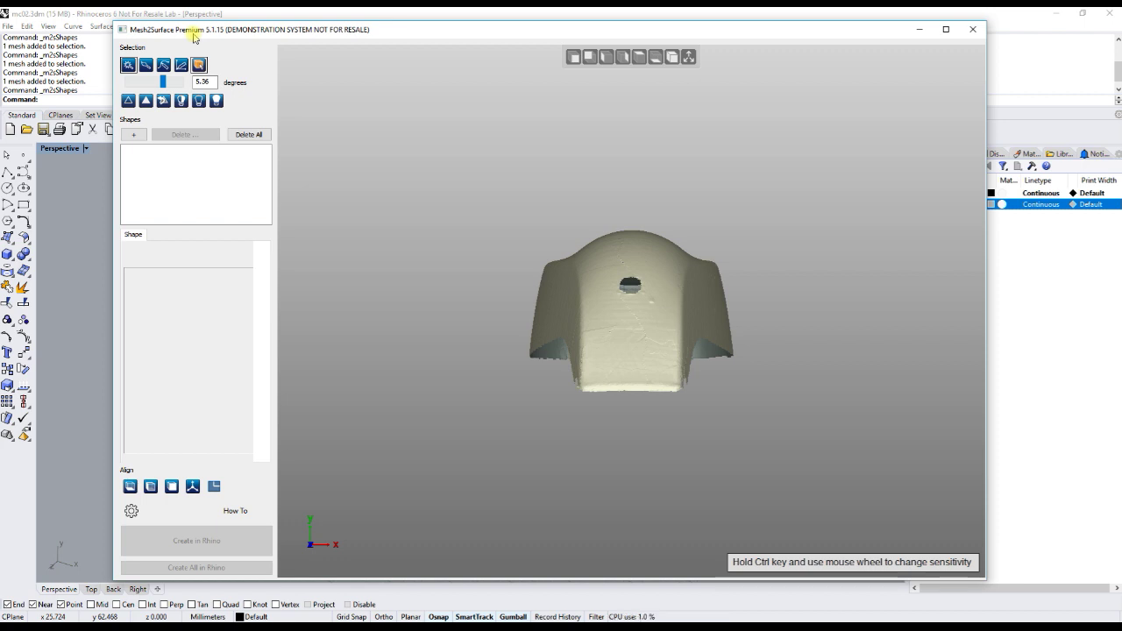
{"action": "double_click", "coordinate": [462, 33]}
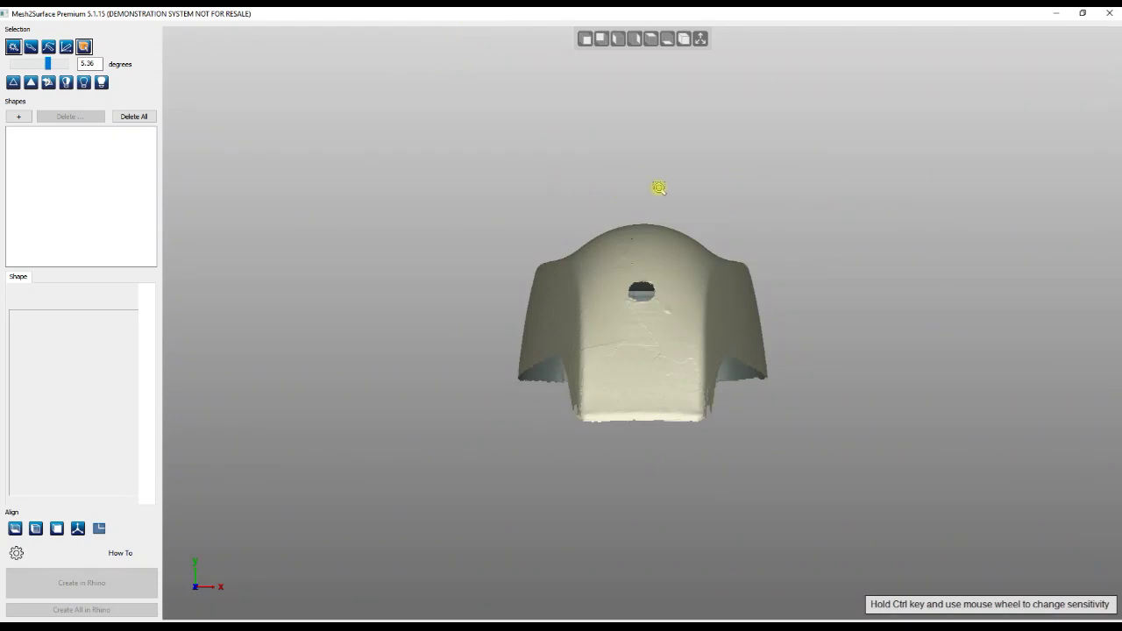
Step: Display the global coordinate system, examine the mesh's orientation against it, and hide it again
{"action": "left_click", "coordinate": [18, 116]}
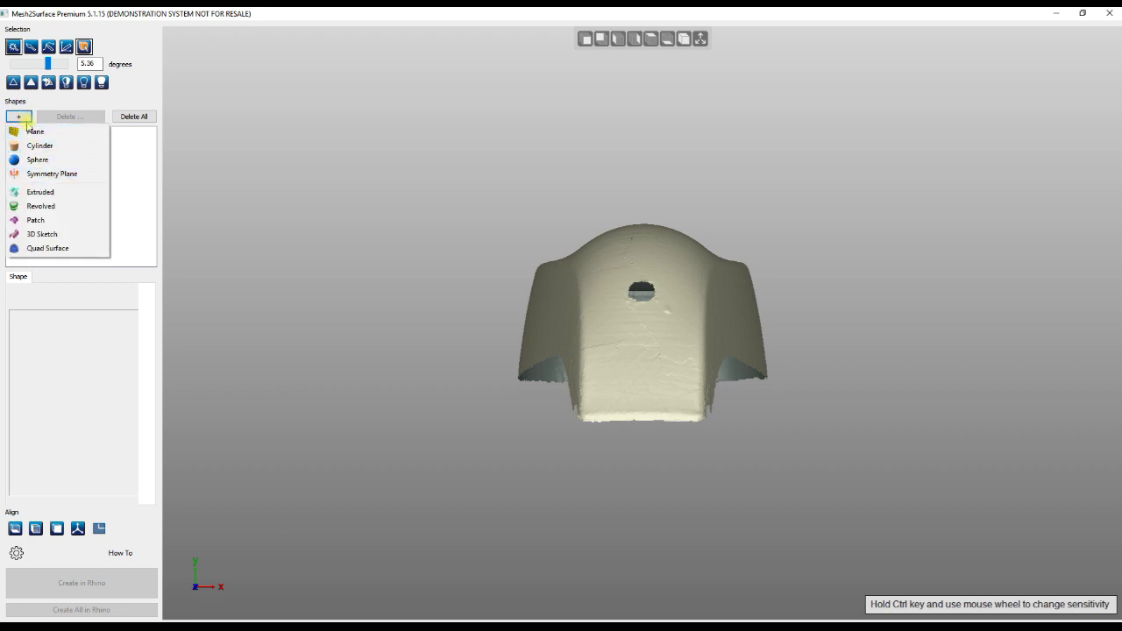
{"action": "left_click", "coordinate": [61, 249]}
{"action": "mouse_move", "coordinate": [461, 245]}
{"action": "right_mouse_down"}
{"action": "mouse_move", "coordinate": [560, 337]}
{"action": "mouse_move", "coordinate": [591, 408]}
{"action": "right_mouse_up"}
{"action": "left_click", "coordinate": [700, 39]}
{"action": "right_click_drag", "start_coordinate": [604, 270], "coordinate": [494, 167]}
{"action": "scroll", "coordinate": [611, 241], "scroll_direction": "down", "scroll_amount": 6}
{"action": "right_click_drag", "start_coordinate": [588, 328], "coordinate": [564, 290]}
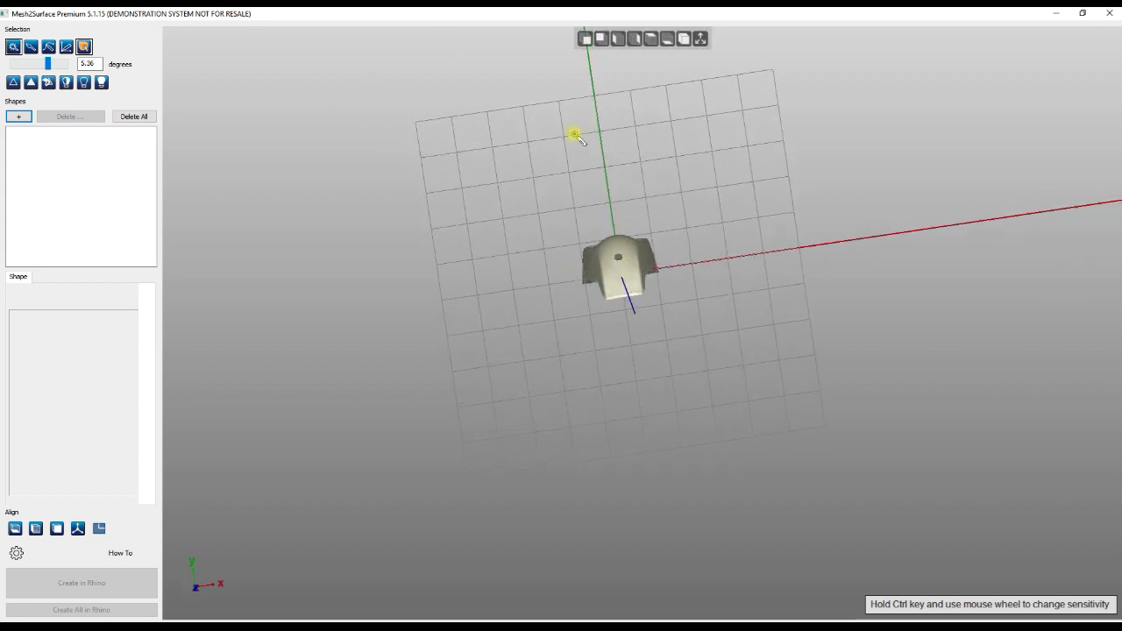
{"action": "left_click", "coordinate": [702, 39]}
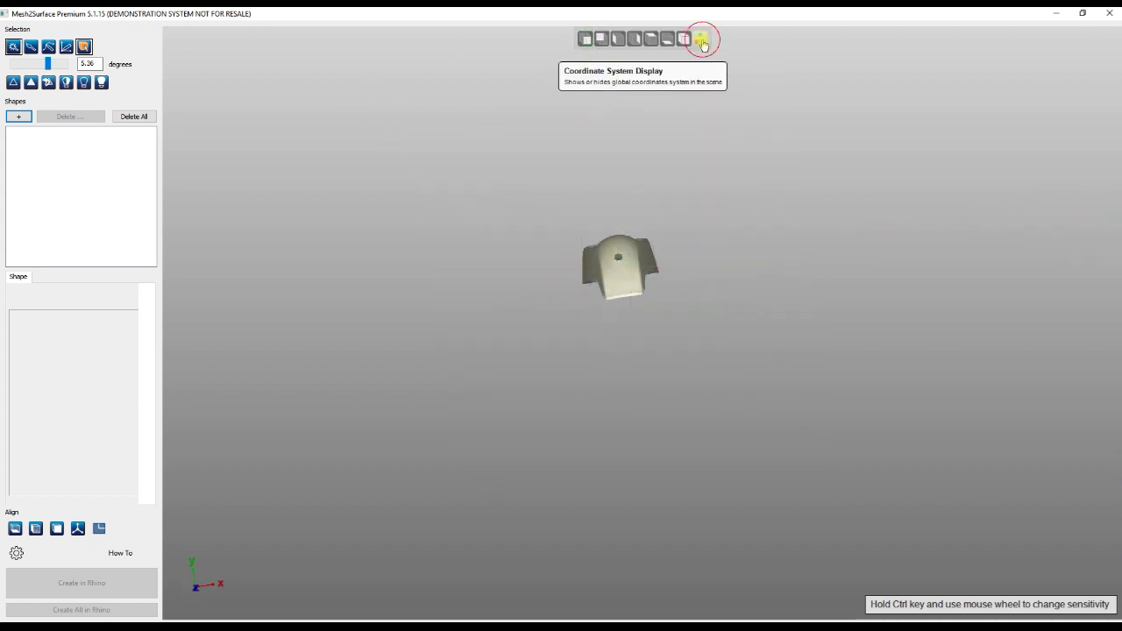
{"action": "scroll", "coordinate": [607, 207], "scroll_direction": "up", "scroll_amount": 5}
{"action": "right_click_drag", "start_coordinate": [692, 343], "coordinate": [518, 255]}
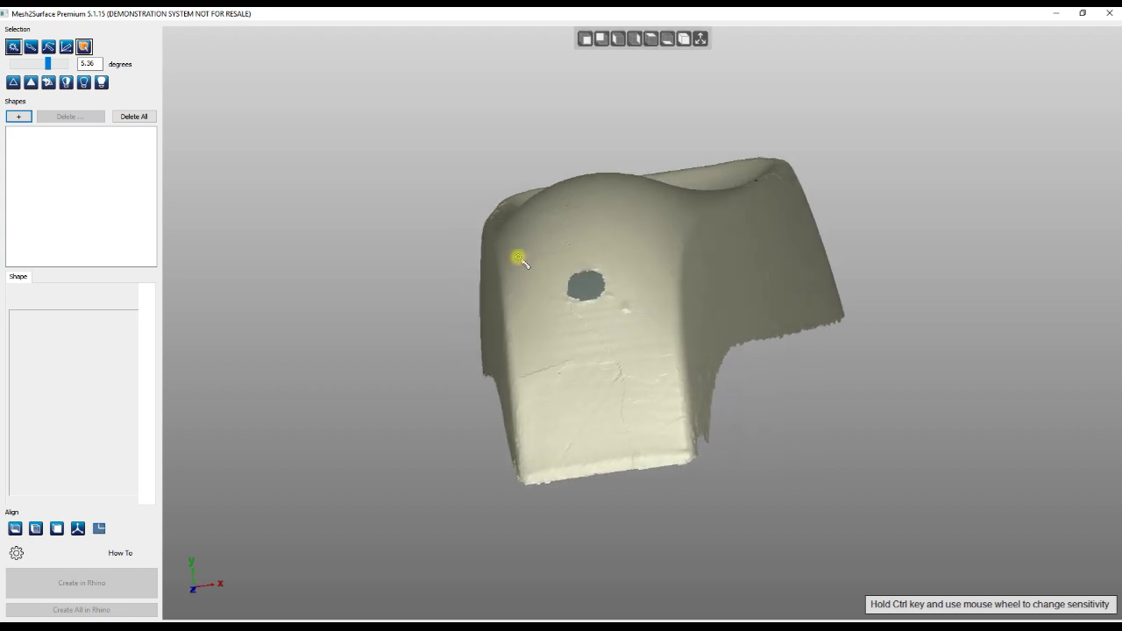
Step: Add a Quad Surface shape for the mesh and activate face creation
{"action": "left_click", "coordinate": [19, 116]}
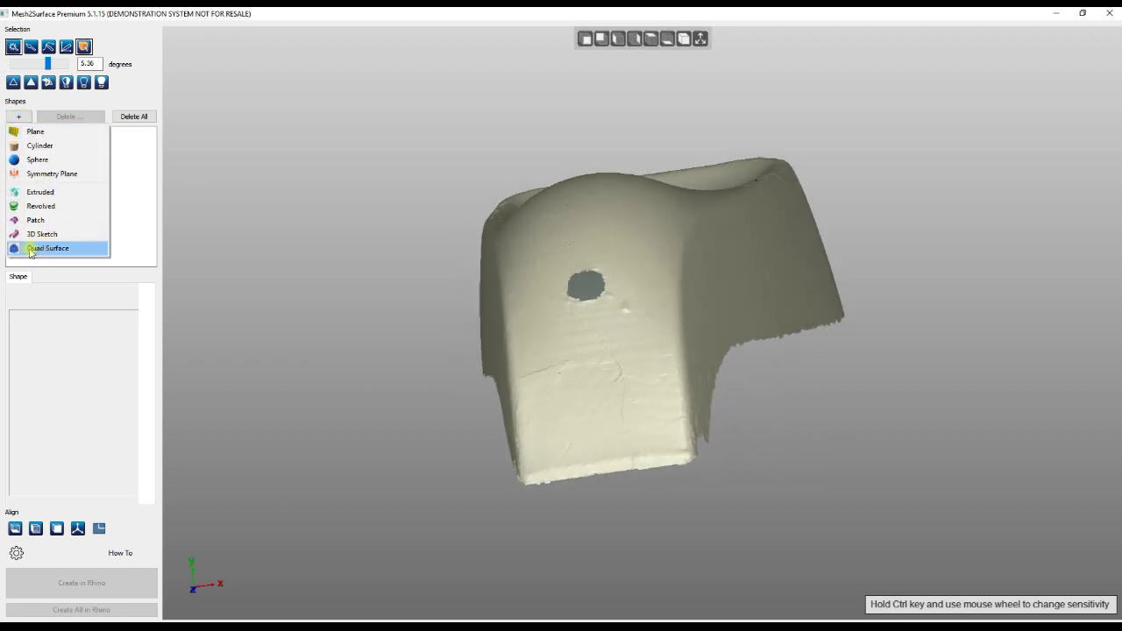
{"action": "left_click", "coordinate": [35, 249]}
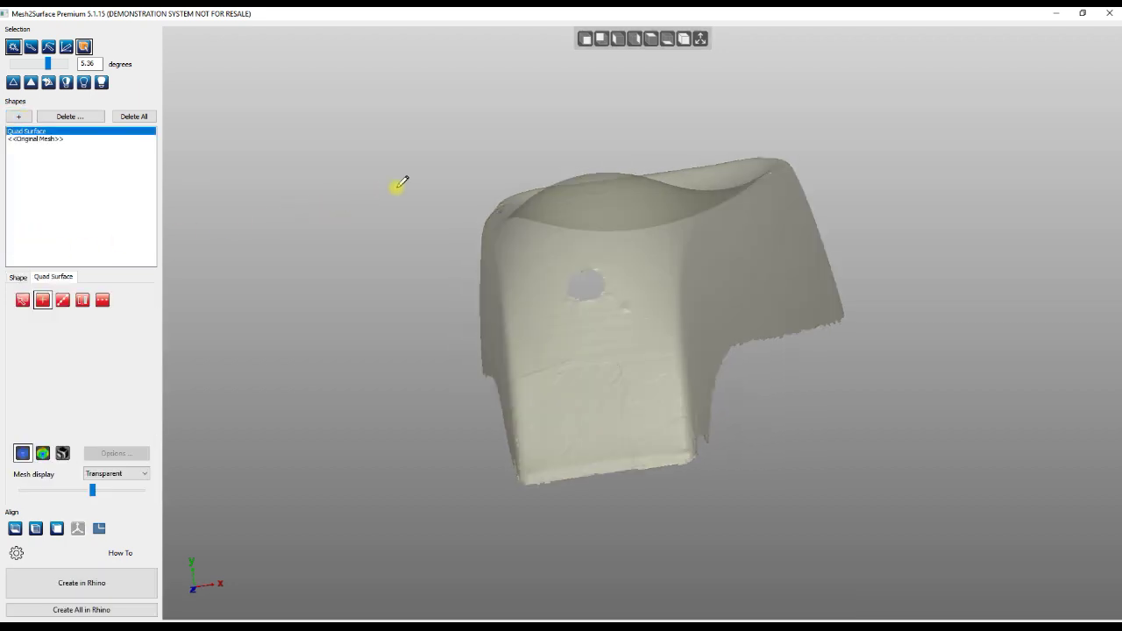
{"action": "left_click", "coordinate": [42, 301]}
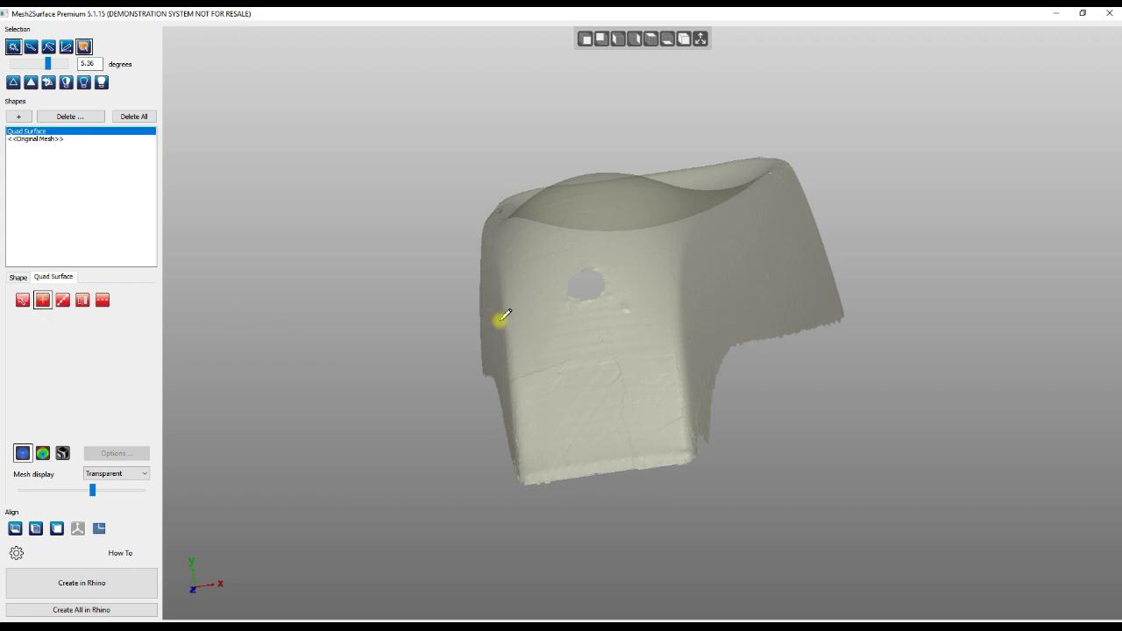
Step: Draw a four-sided face on the mesh's side wall in the side view, just below the bend near the upper end
{"action": "left_click", "coordinate": [652, 40]}
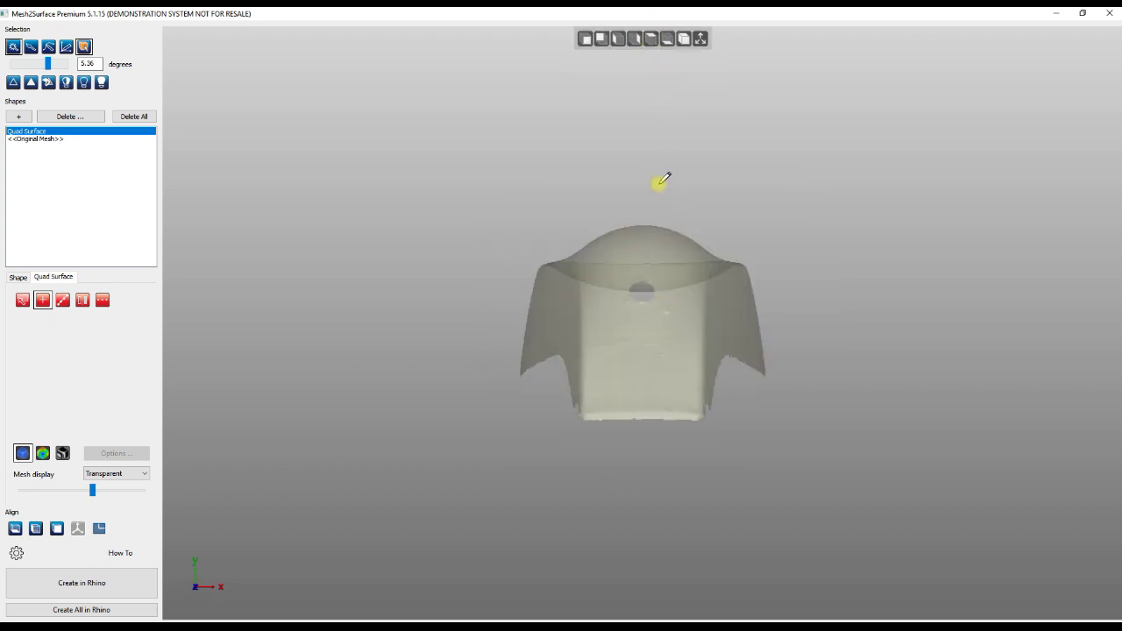
{"action": "left_click", "coordinate": [635, 44]}
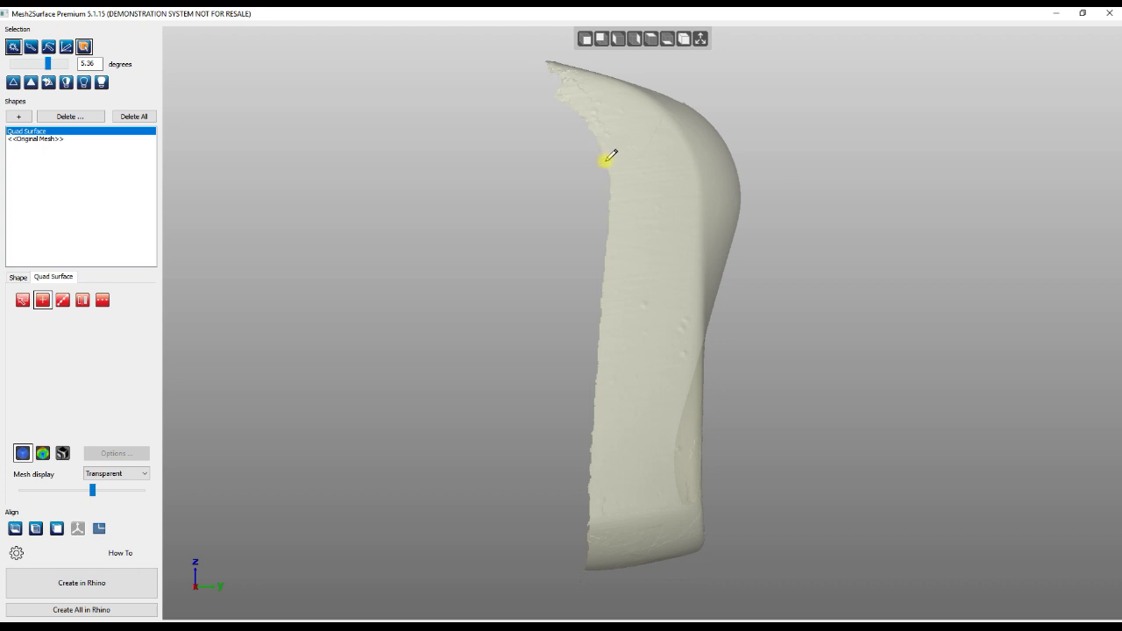
{"action": "left_click", "coordinate": [606, 161]}
{"action": "left_click", "coordinate": [675, 122]}
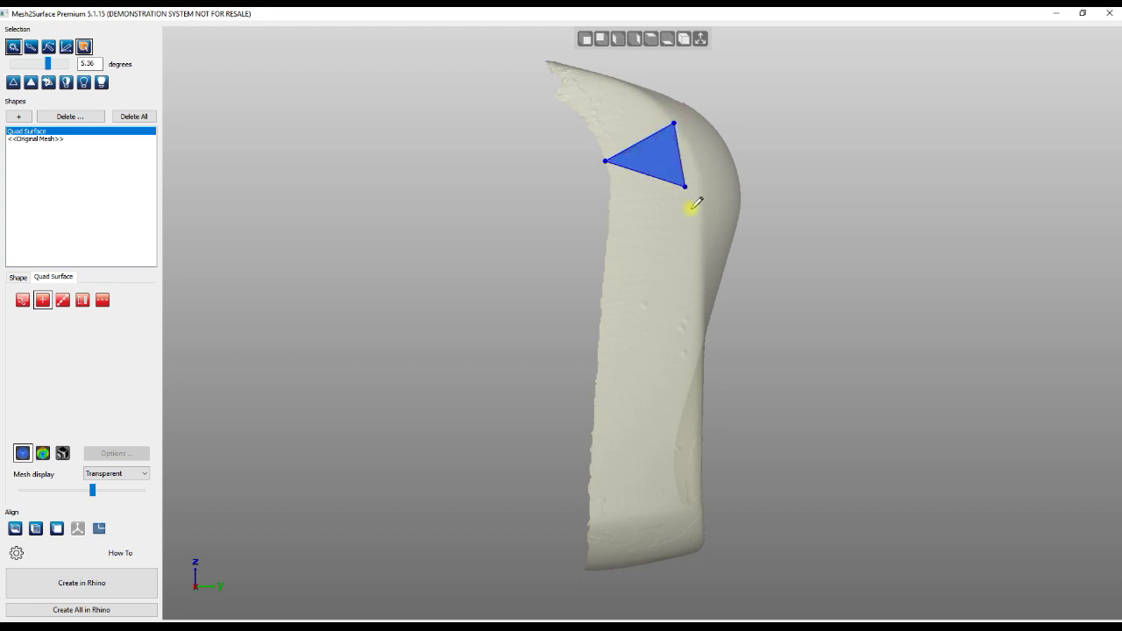
{"action": "left_click", "coordinate": [703, 253]}
{"action": "left_click", "coordinate": [609, 263]}
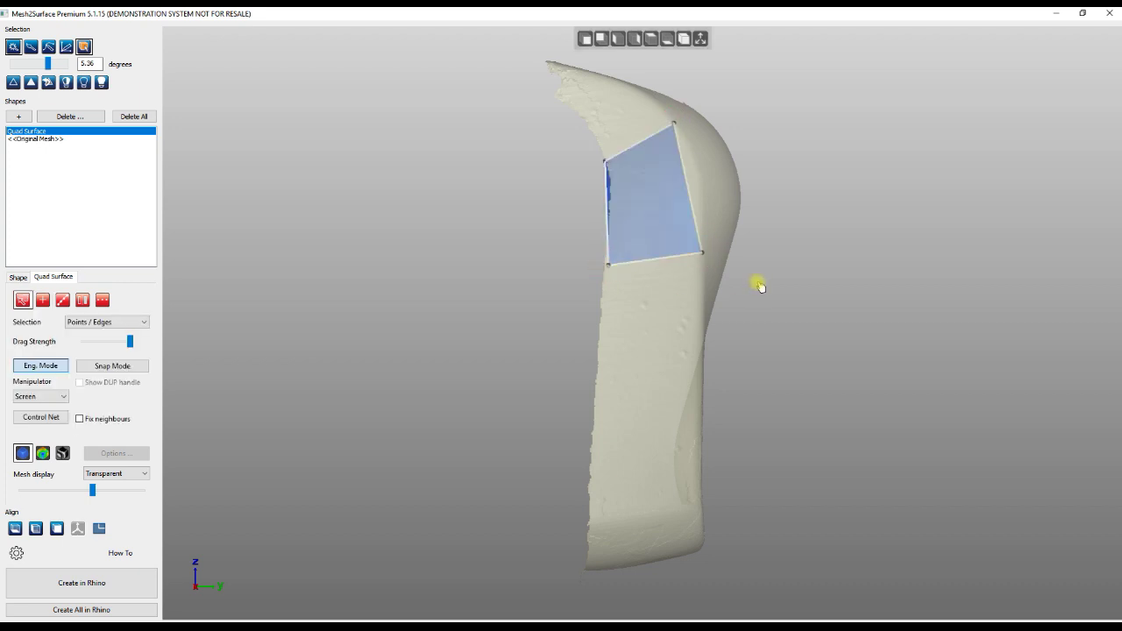
Step: Draw a Rectangular Face in the empty space beside the mesh, then select and delete it
{"action": "left_click", "coordinate": [43, 301]}
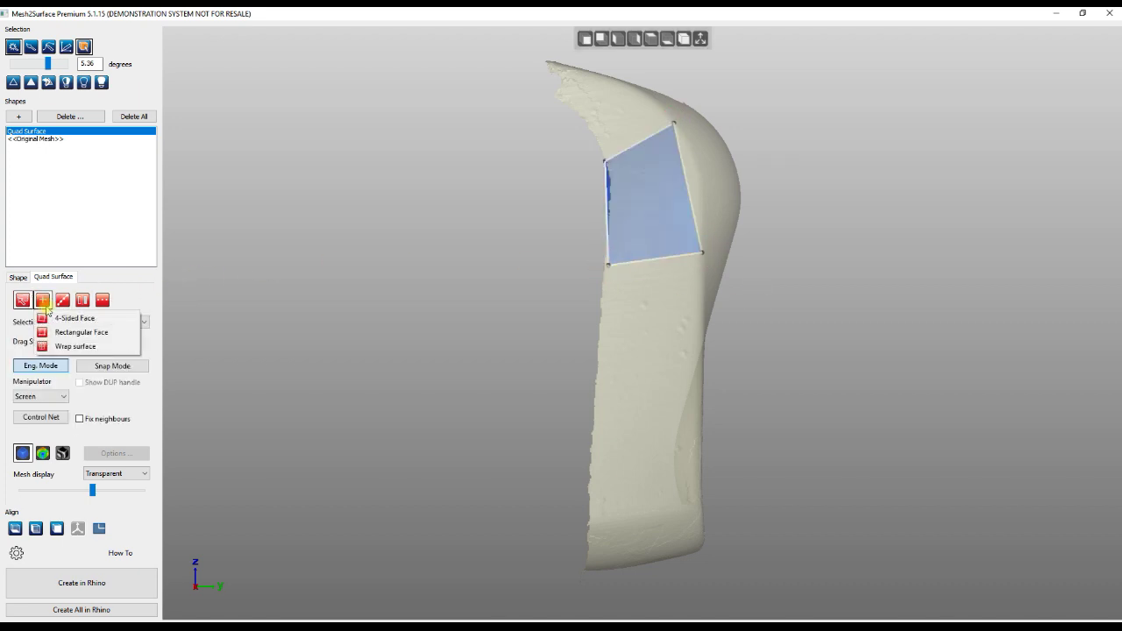
{"action": "left_click", "coordinate": [62, 333]}
{"action": "left_click_drag", "start_coordinate": [409, 289], "coordinate": [547, 406]}
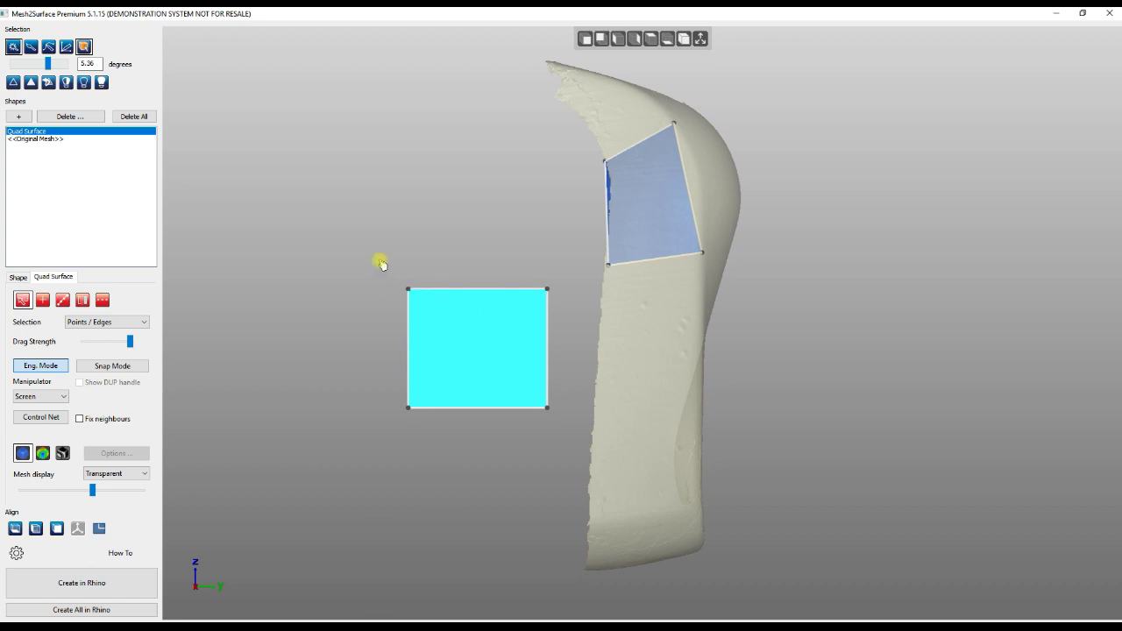
{"action": "left_click_drag", "start_coordinate": [354, 224], "coordinate": [568, 495]}
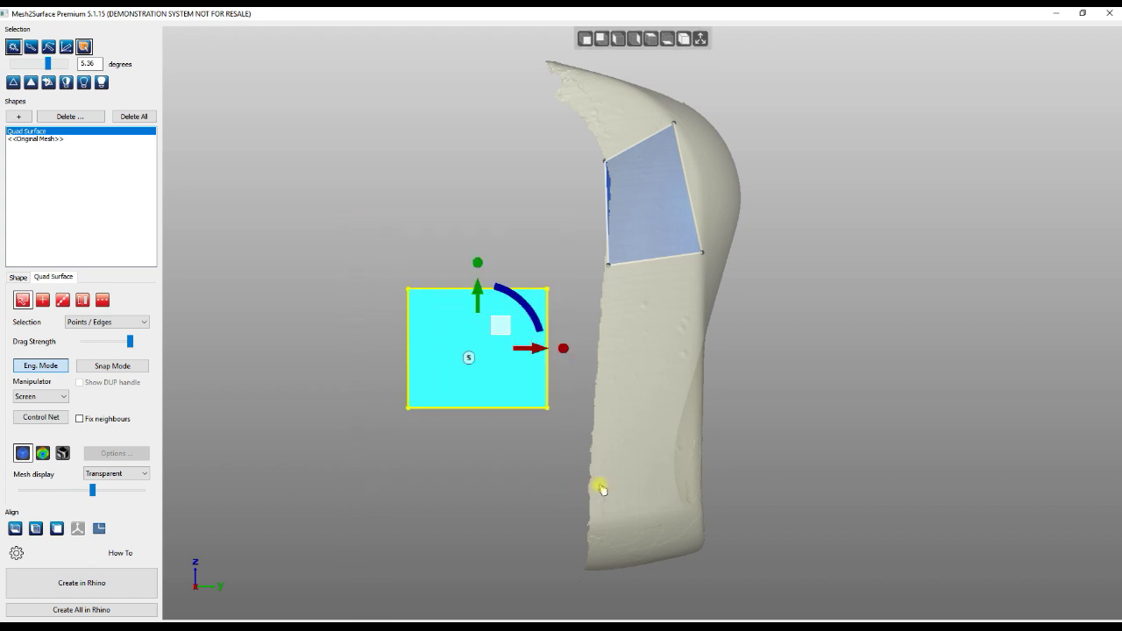
{"action": "key", "text": "Delete"}
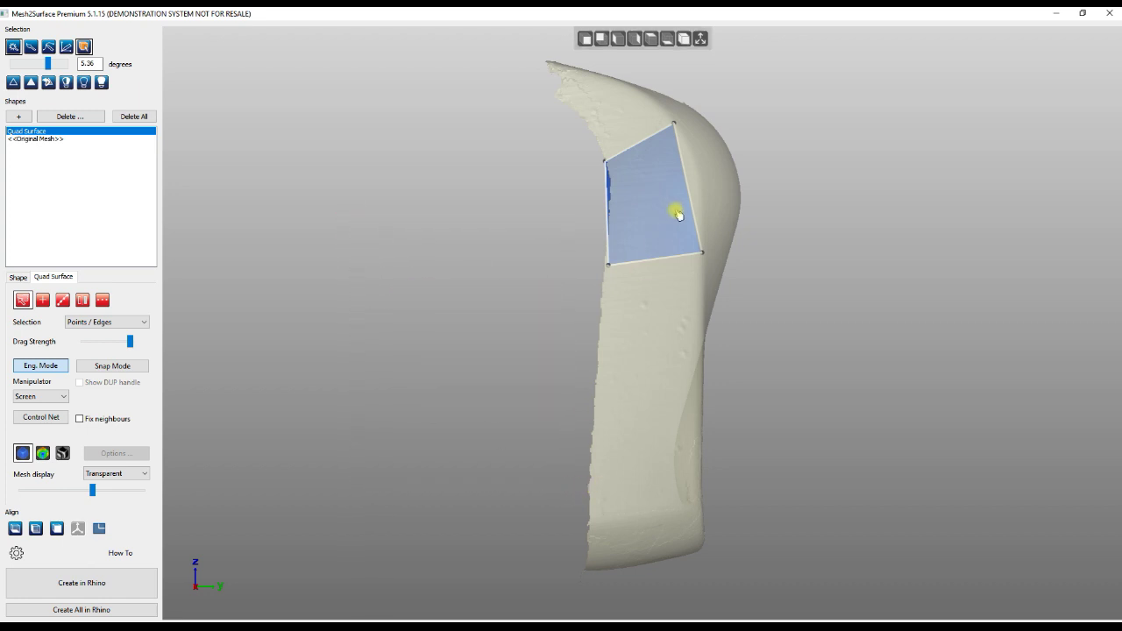
Step: Shift the face's upper corner point at the mesh's ragged edge slightly, using the Screen manipulator in a tilted view
{"action": "scroll", "coordinate": [691, 115], "scroll_direction": "up", "scroll_amount": 3}
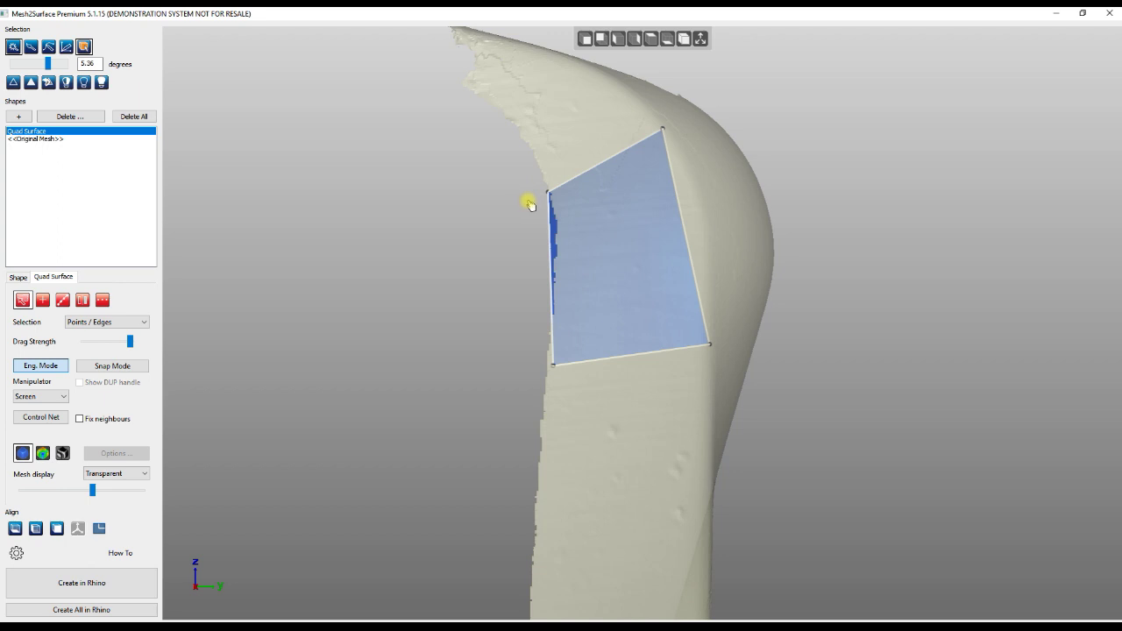
{"action": "right_click_drag", "start_coordinate": [494, 290], "coordinate": [489, 207]}
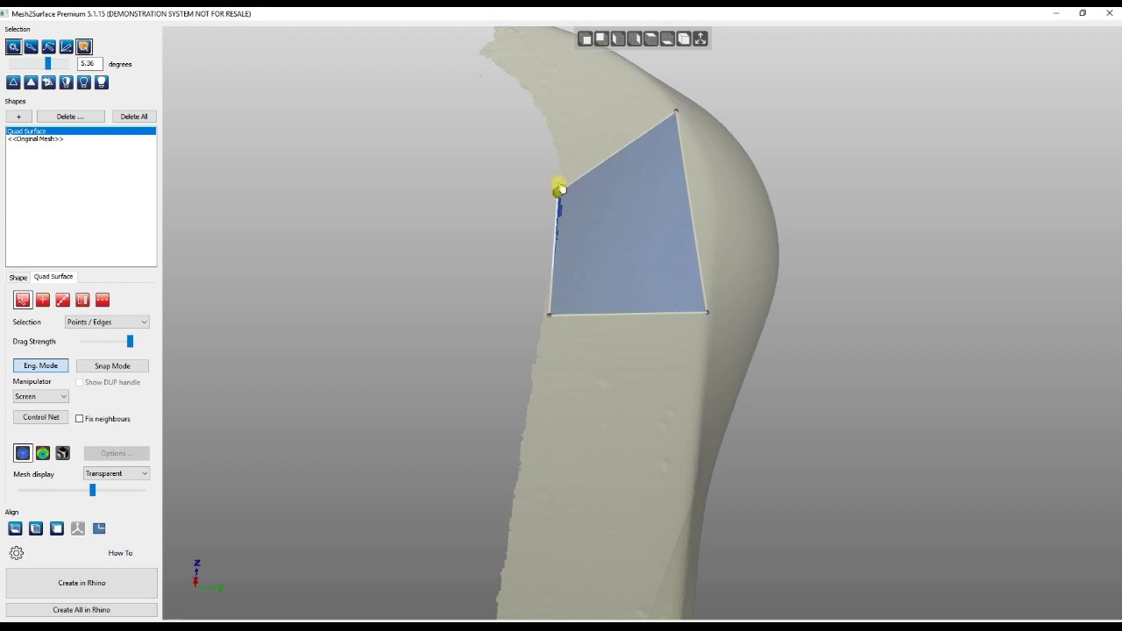
{"action": "left_click", "coordinate": [651, 38]}
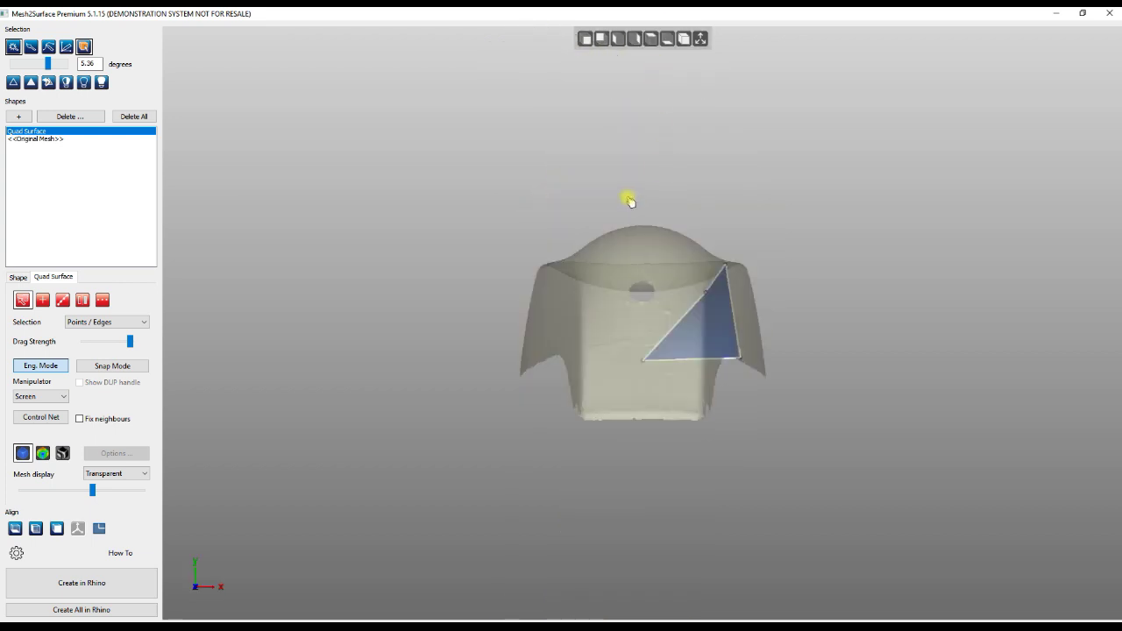
{"action": "left_click", "coordinate": [634, 39]}
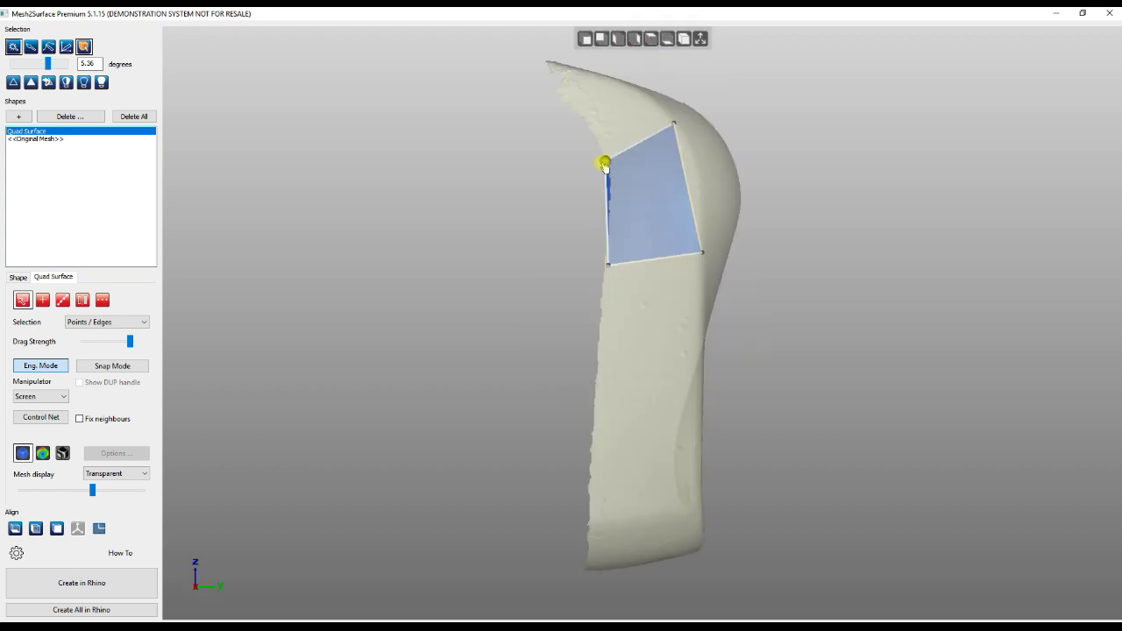
{"action": "scroll", "coordinate": [606, 164], "scroll_direction": "up", "scroll_amount": 5}
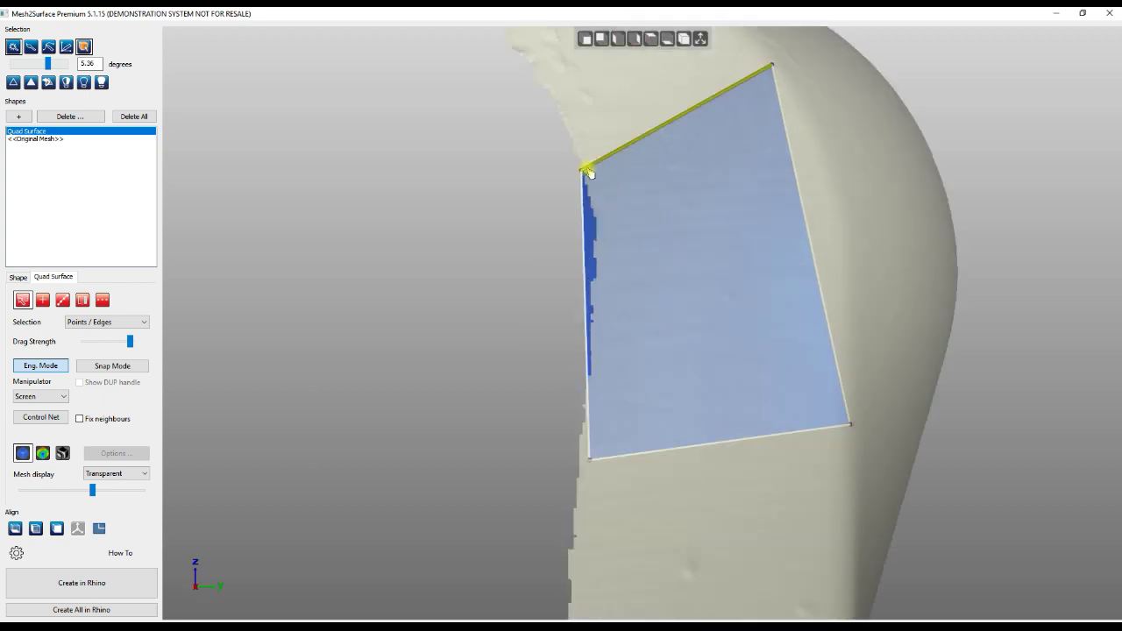
{"action": "left_click", "coordinate": [581, 171]}
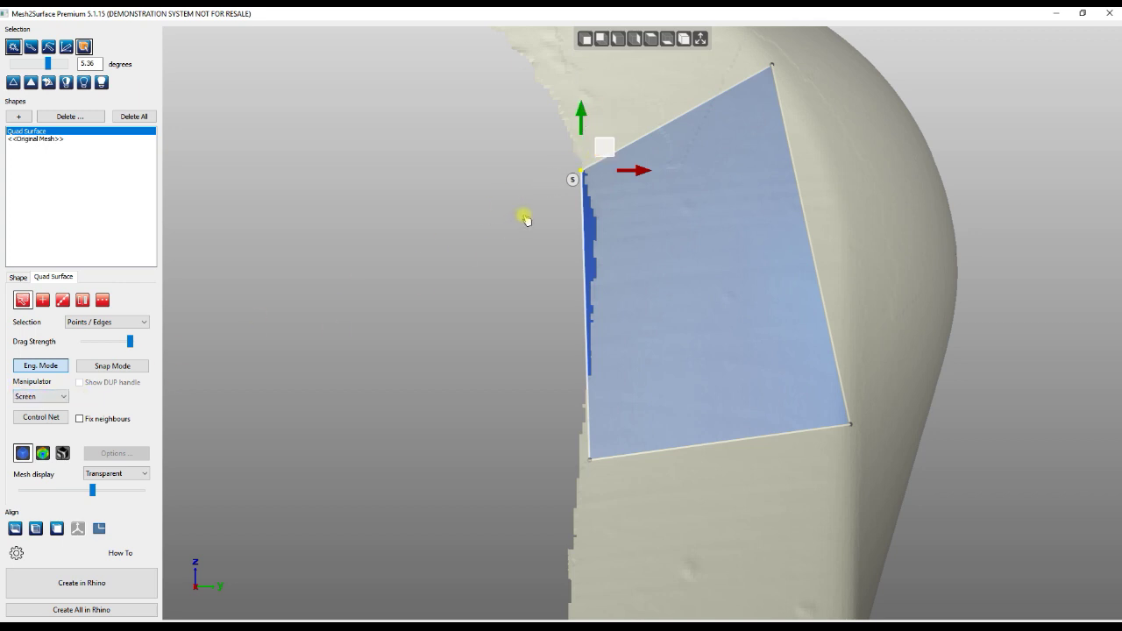
{"action": "right_click_drag", "start_coordinate": [556, 355], "coordinate": [563, 412]}
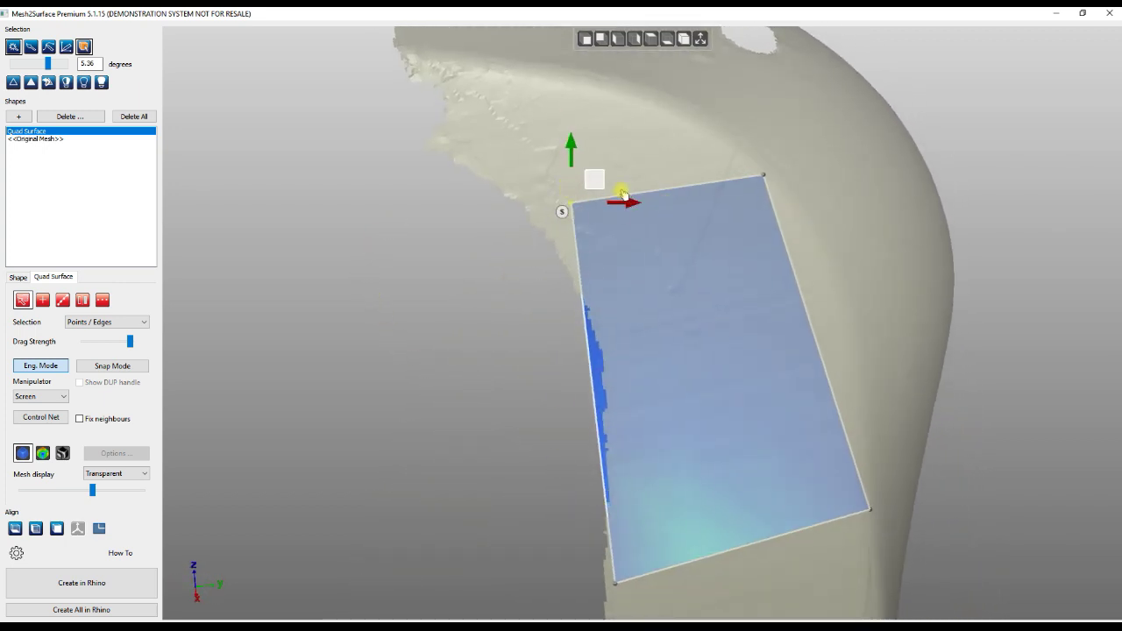
{"action": "mouse_move", "coordinate": [594, 184]}
{"action": "left_mouse_down"}
{"action": "mouse_move", "coordinate": [596, 165]}
{"action": "mouse_move", "coordinate": [593, 182]}
{"action": "left_mouse_up"}
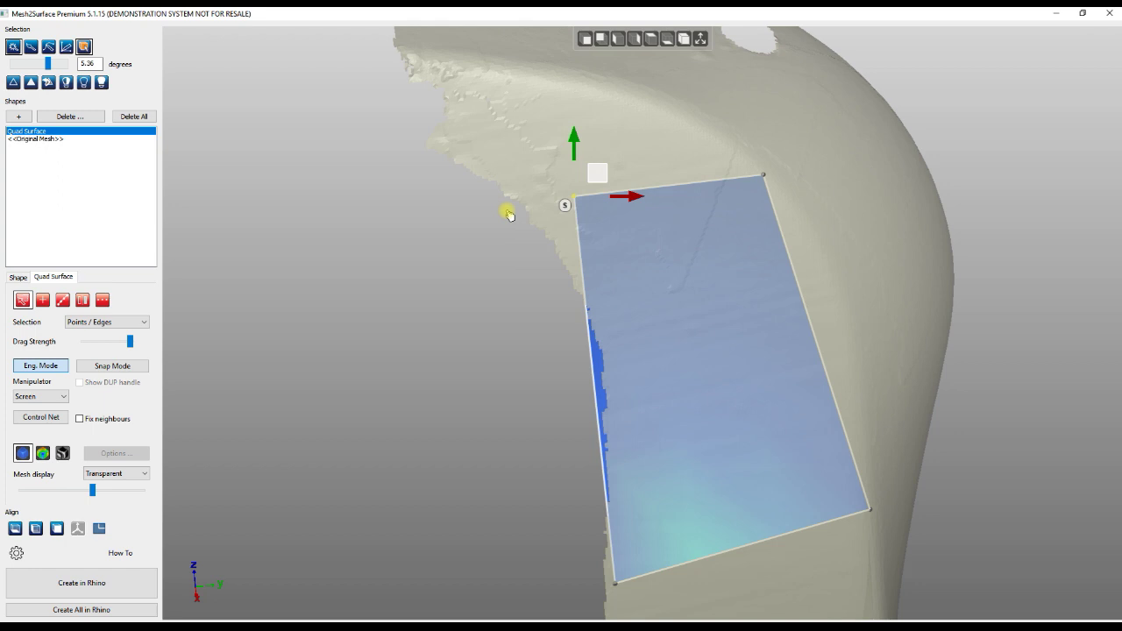
Step: Set the manipulator to World and move the same corner point upward within the YZ plane in the side view
{"action": "left_click", "coordinate": [62, 397]}
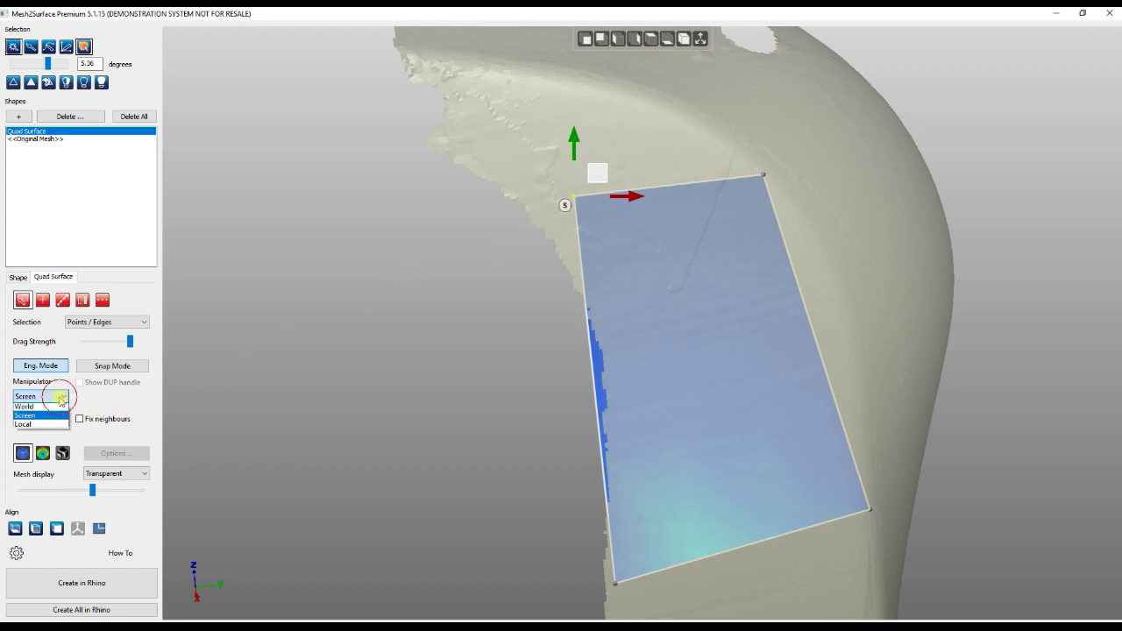
{"action": "left_click", "coordinate": [47, 407]}
{"action": "right_click_drag", "start_coordinate": [528, 331], "coordinate": [506, 345]}
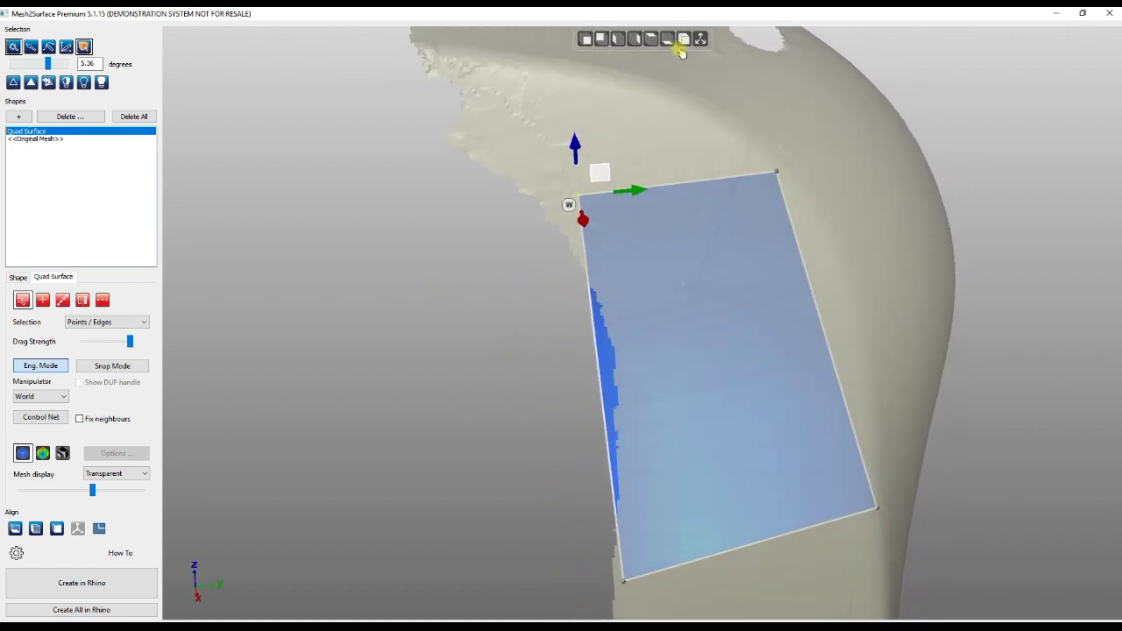
{"action": "left_click", "coordinate": [634, 40]}
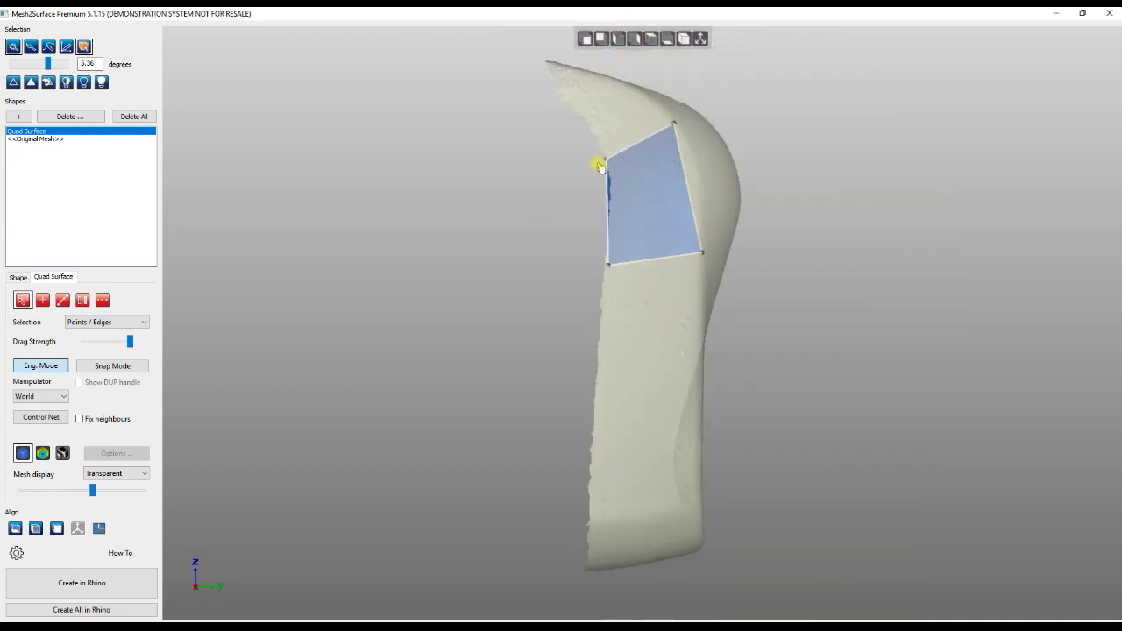
{"action": "left_click_drag", "start_coordinate": [630, 136], "coordinate": [636, 119]}
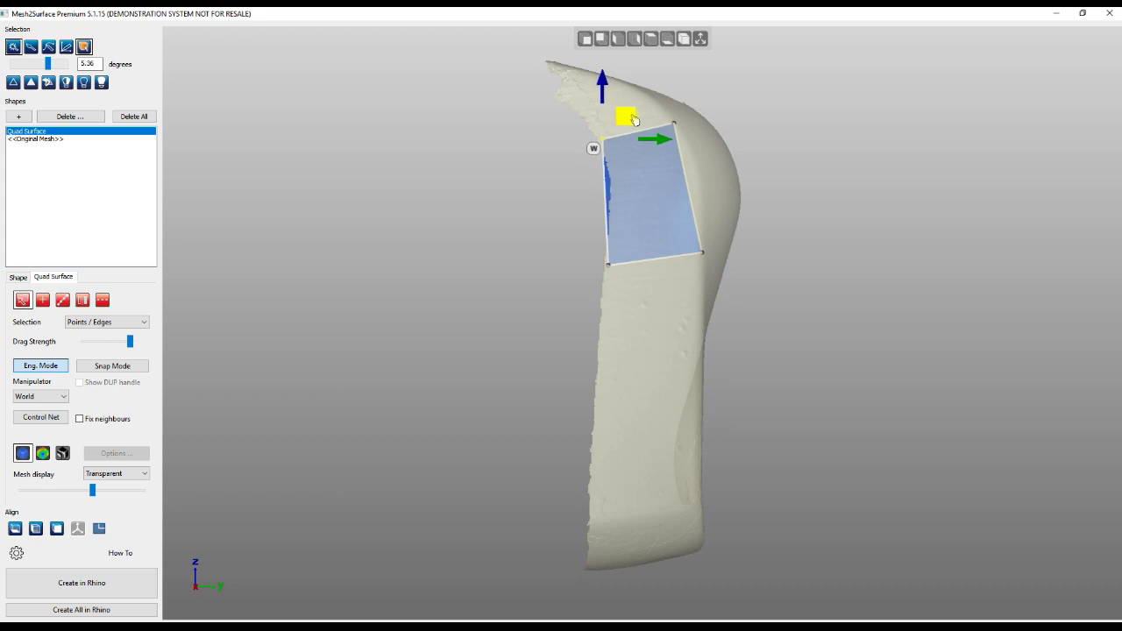
Step: Scale the face's upper edge along Y and rotate it, and move its corner point away from the ragged edge within the YZ plane
{"action": "scroll", "coordinate": [662, 111], "scroll_direction": "up", "scroll_amount": 3}
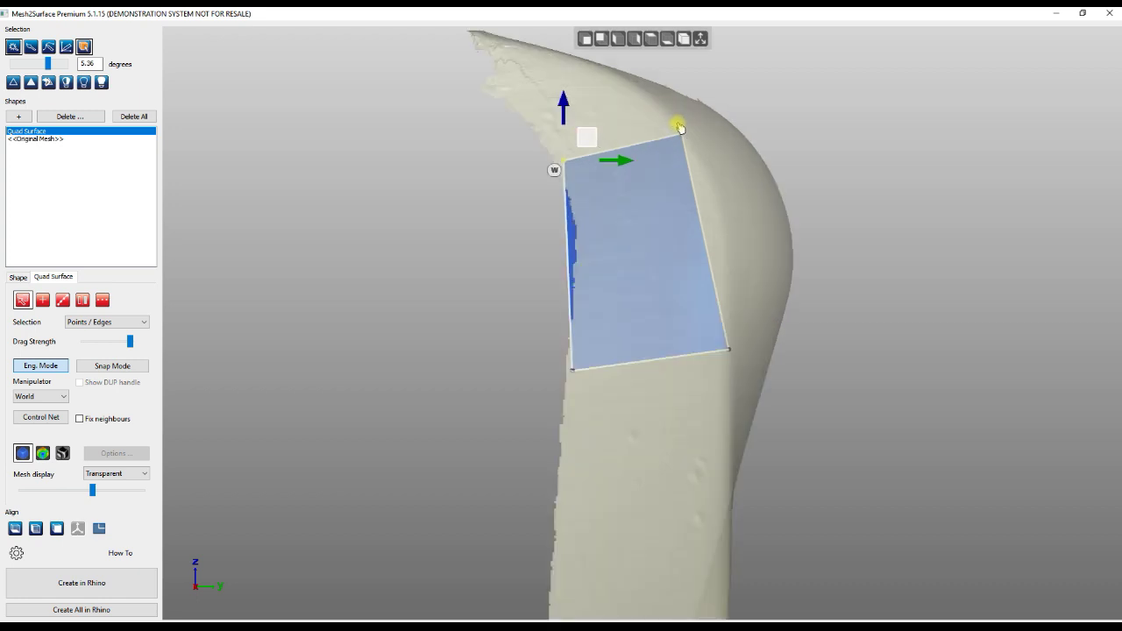
{"action": "left_click", "coordinate": [664, 142]}
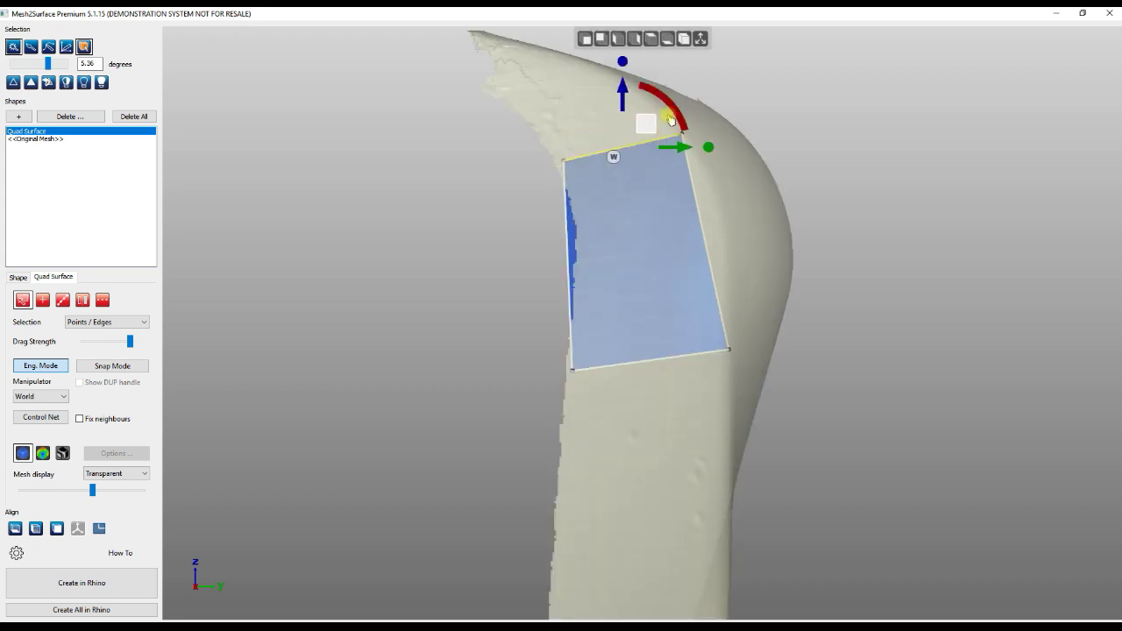
{"action": "mouse_move", "coordinate": [709, 147]}
{"action": "left_mouse_down"}
{"action": "mouse_move", "coordinate": [744, 150]}
{"action": "mouse_move", "coordinate": [725, 151]}
{"action": "left_mouse_up"}
{"action": "left_click_drag", "start_coordinate": [679, 110], "coordinate": [667, 151]}
{"action": "left_click", "coordinate": [717, 162]}
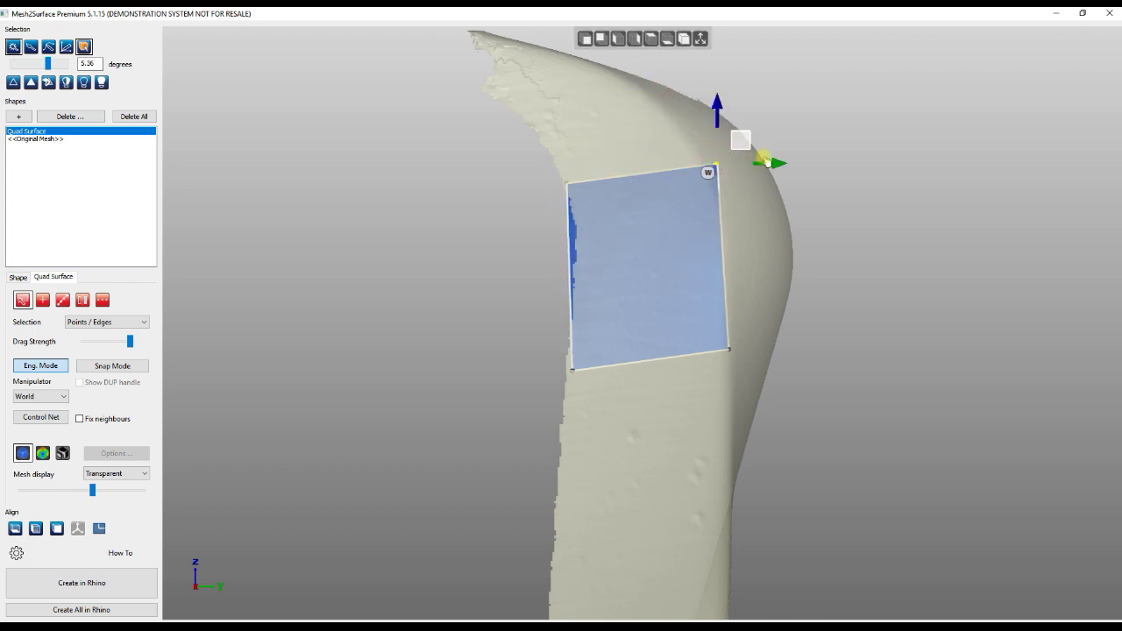
{"action": "left_click_drag", "start_coordinate": [743, 141], "coordinate": [730, 152]}
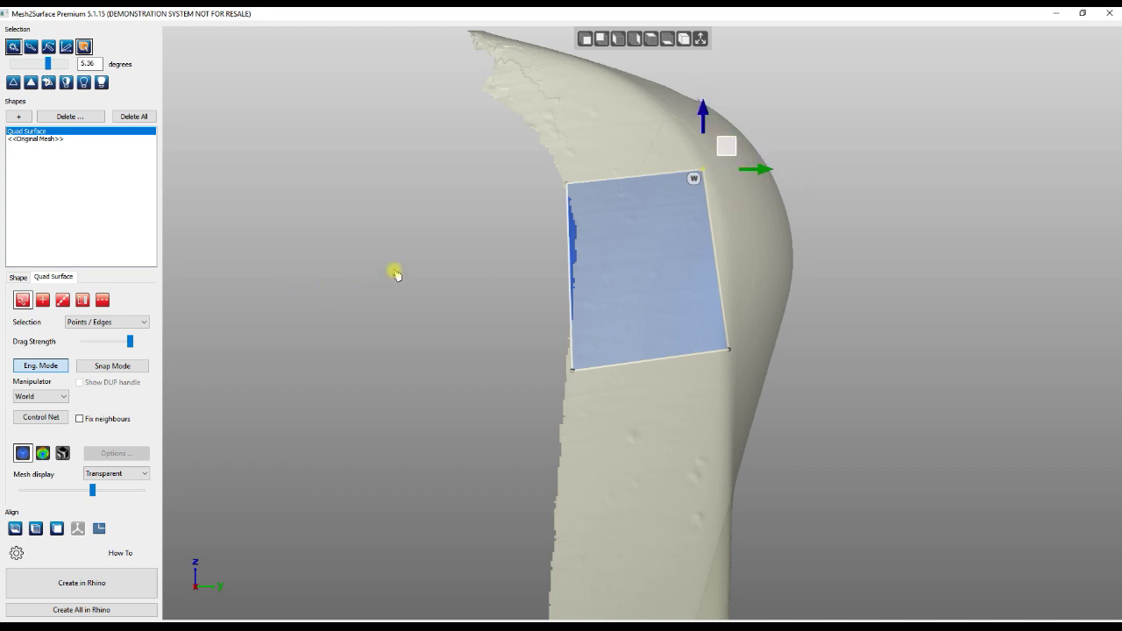
Step: Set the selection filter to Faces only and shift the whole face slightly in the side view
{"action": "left_click", "coordinate": [401, 271]}
{"action": "left_click", "coordinate": [128, 322]}
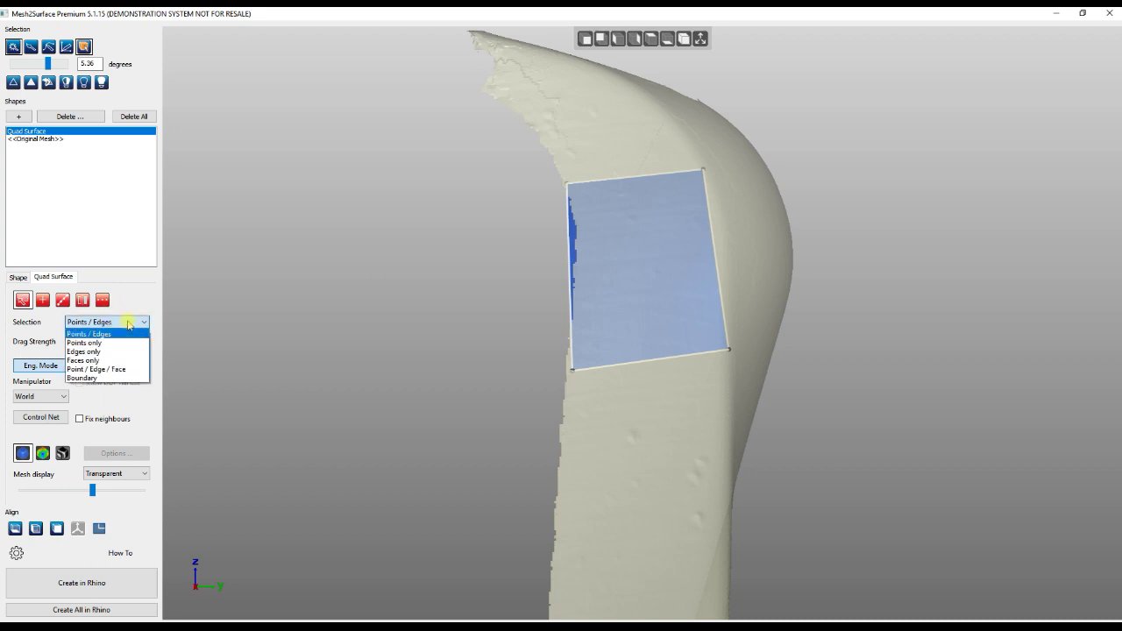
{"action": "left_click", "coordinate": [92, 360]}
{"action": "left_click_drag", "start_coordinate": [670, 278], "coordinate": [646, 278]}
Step: Restore the selection filter to Points / Edges and reposition all four corner points higher, so the face follows the mesh's bend
{"action": "left_click", "coordinate": [130, 326]}
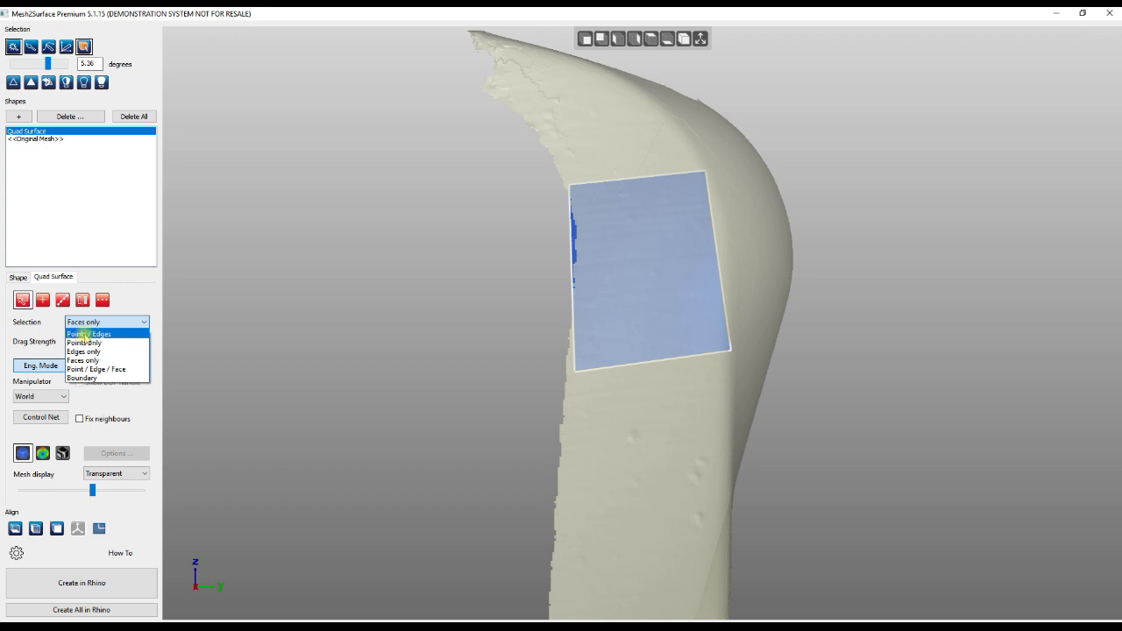
{"action": "left_click", "coordinate": [104, 334]}
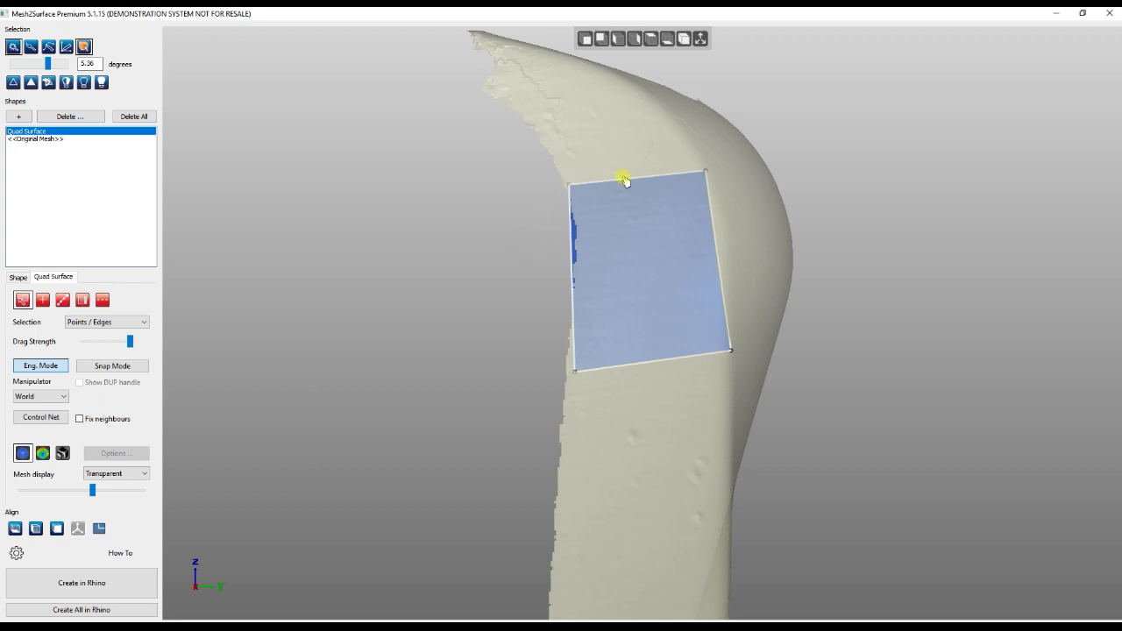
{"action": "left_click_drag", "start_coordinate": [571, 186], "coordinate": [541, 131]}
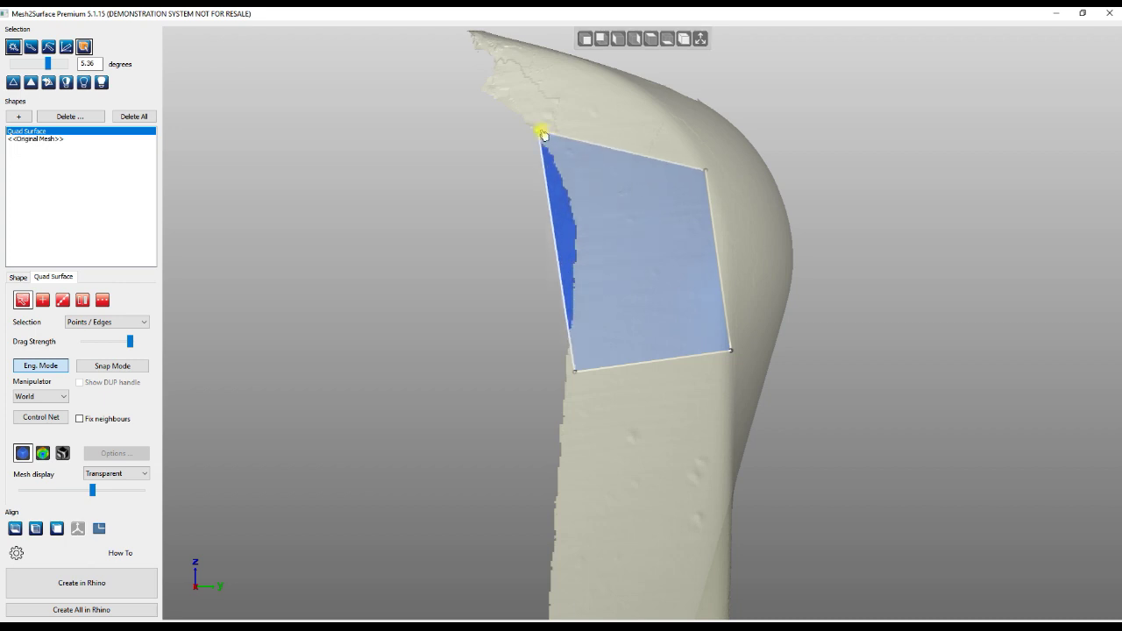
{"action": "left_click_drag", "start_coordinate": [707, 180], "coordinate": [644, 95]}
{"action": "left_click_drag", "start_coordinate": [732, 352], "coordinate": [725, 241]}
{"action": "left_click_drag", "start_coordinate": [576, 374], "coordinate": [579, 268]}
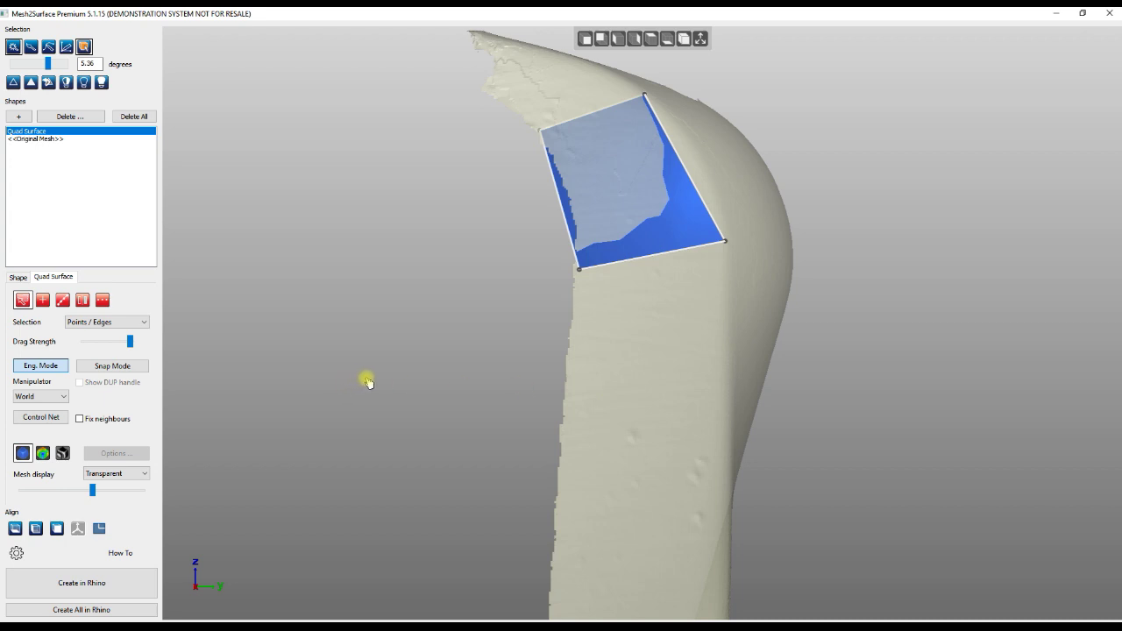
Step: Extrude the face's lower edge downward along Z to add a second face, and realign its new edge to the side wall
{"action": "left_click", "coordinate": [653, 256]}
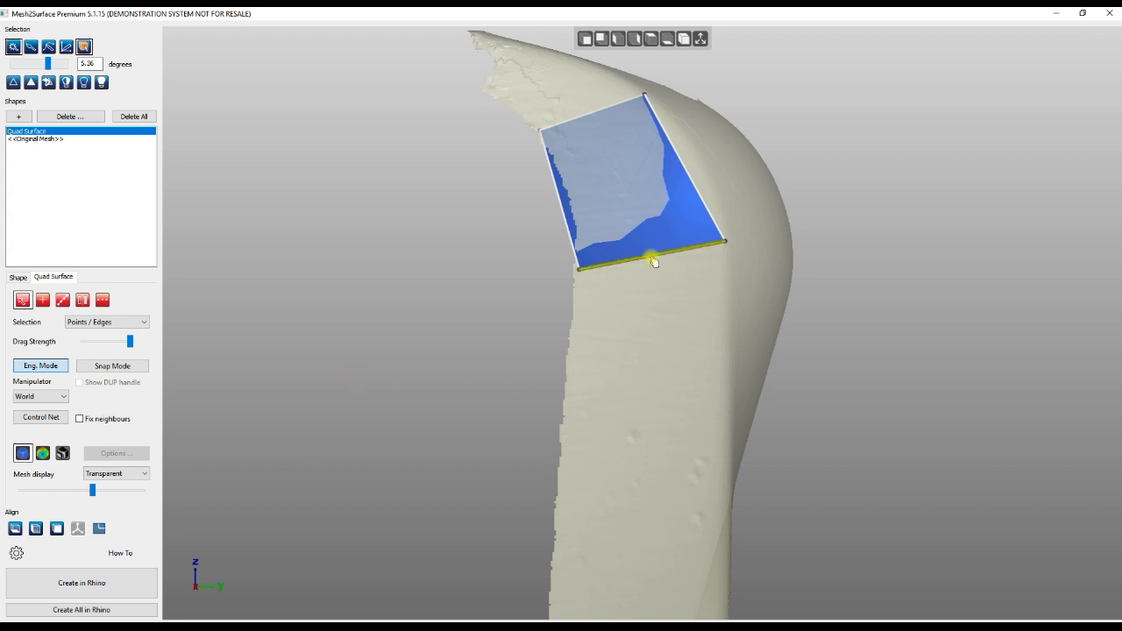
{"action": "left_click", "coordinate": [658, 260]}
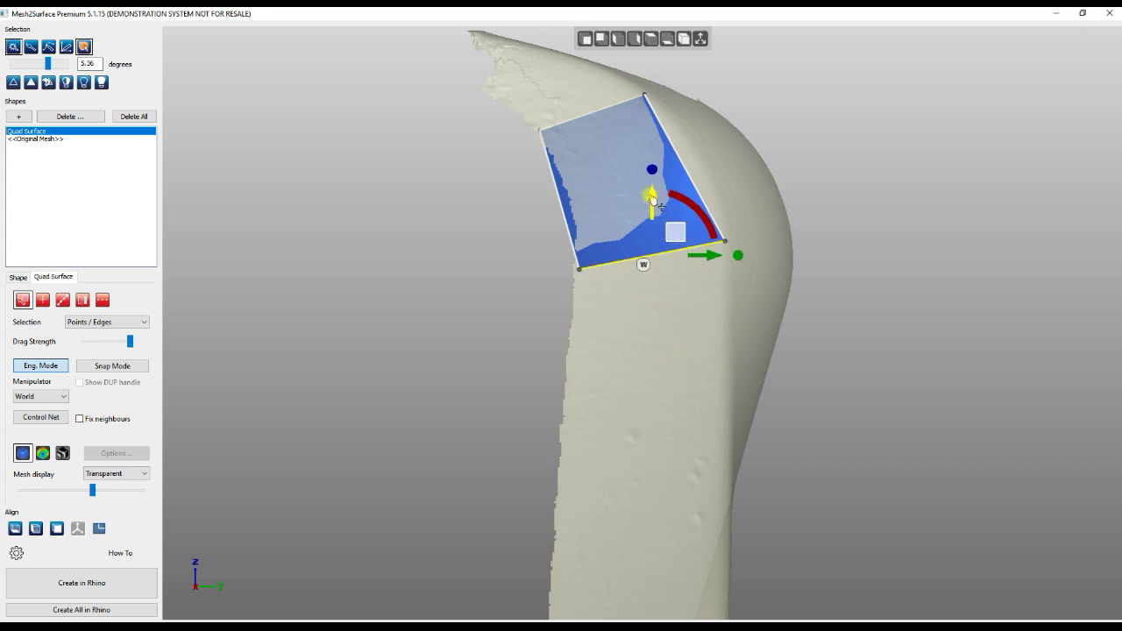
{"action": "left_click_drag", "start_coordinate": [653, 200], "coordinate": [653, 304]}
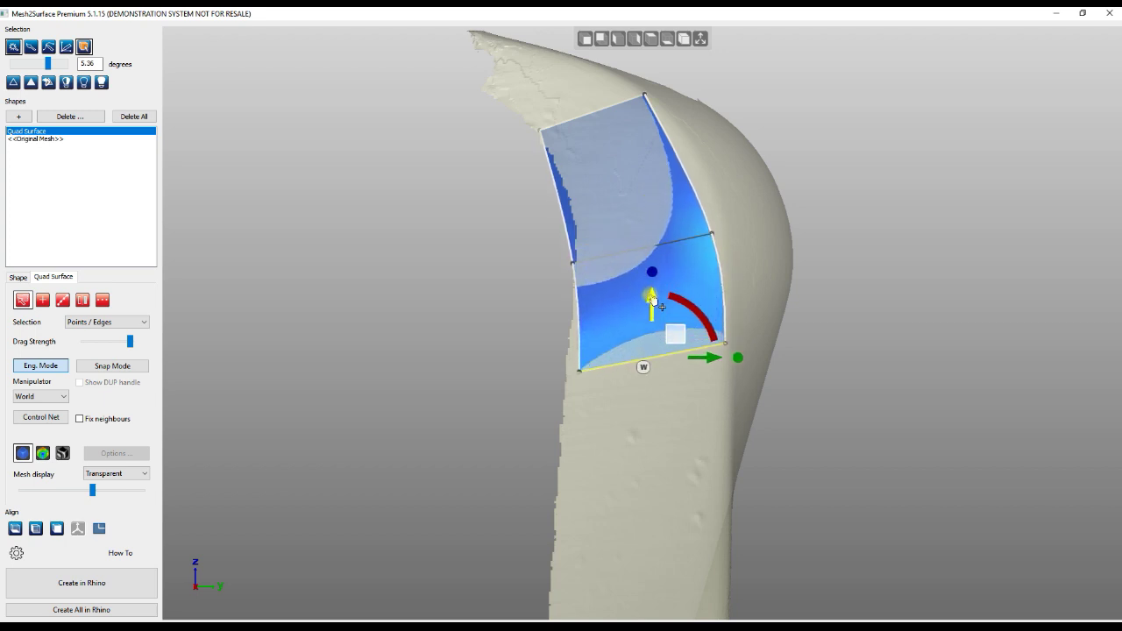
{"action": "left_click_drag", "start_coordinate": [711, 360], "coordinate": [750, 343]}
{"action": "left_click", "coordinate": [713, 344]}
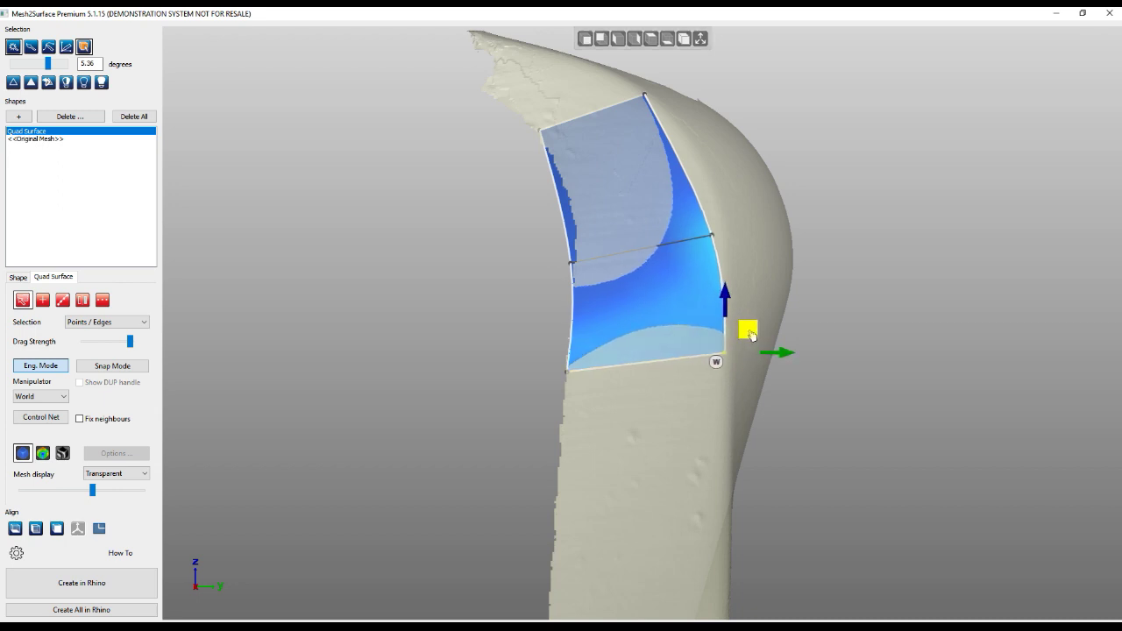
Step: Extrude the surface's lower edge downward two more times and move the last corner point to the mesh's ragged edge
{"action": "left_click", "coordinate": [667, 364]}
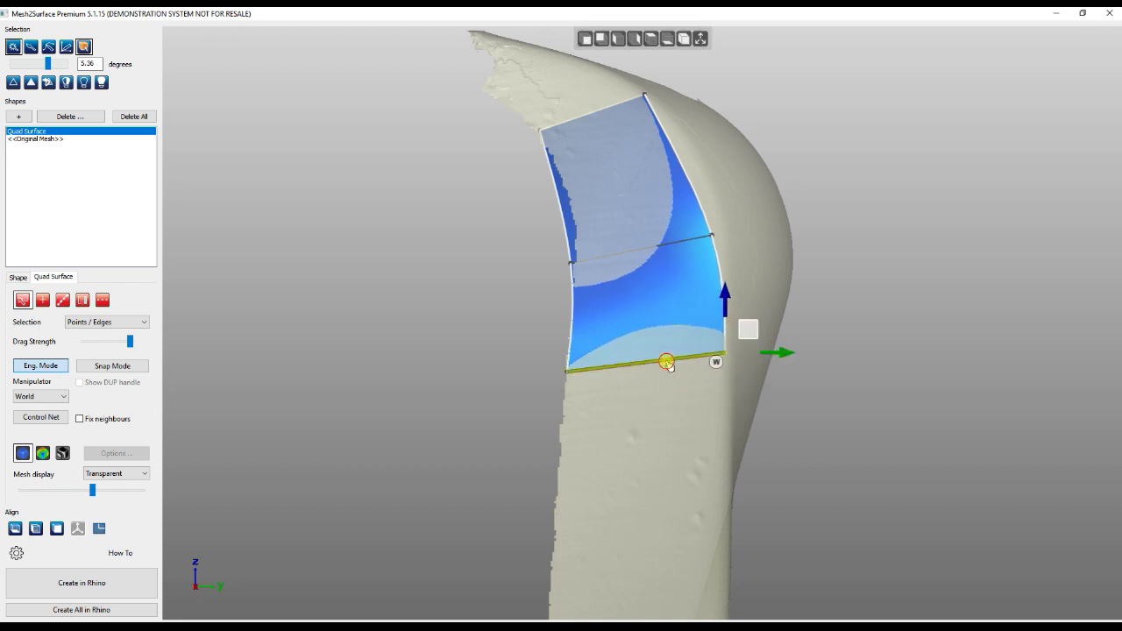
{"action": "left_click_drag", "start_coordinate": [646, 303], "coordinate": [708, 464]}
{"action": "middle_click_drag", "start_coordinate": [806, 414], "coordinate": [807, 199]}
{"action": "left_click_drag", "start_coordinate": [644, 239], "coordinate": [642, 392]}
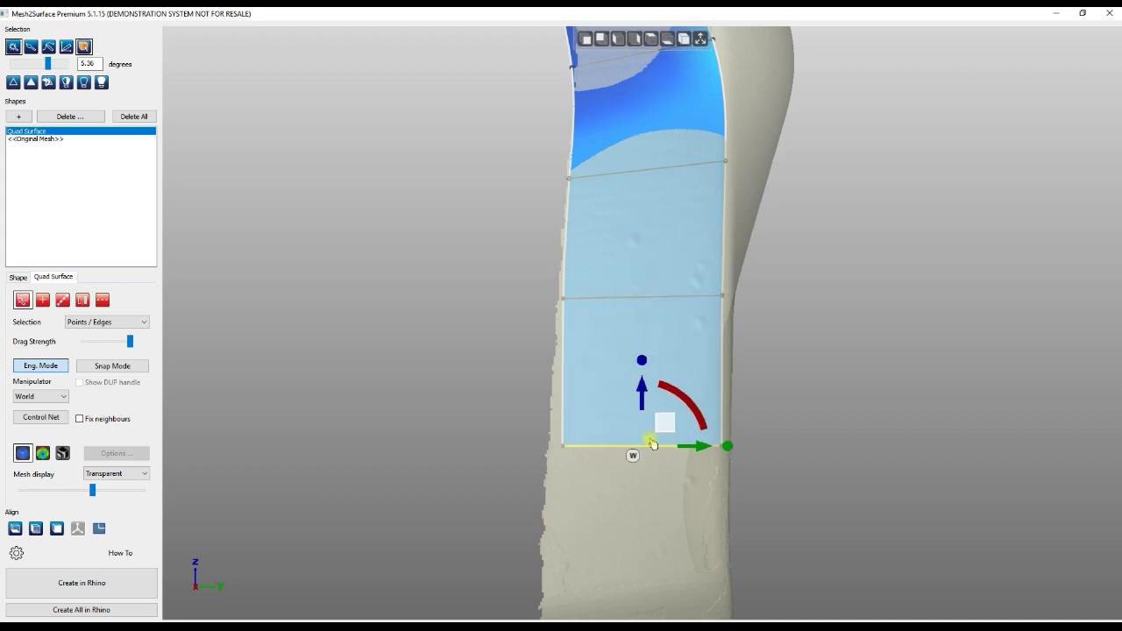
{"action": "left_click_drag", "start_coordinate": [563, 446], "coordinate": [546, 450]}
Step: Extrude the lower edge along Z once more to add a fifth face near the mesh's bottom end
{"action": "scroll", "coordinate": [548, 253], "scroll_direction": "down", "scroll_amount": 3}
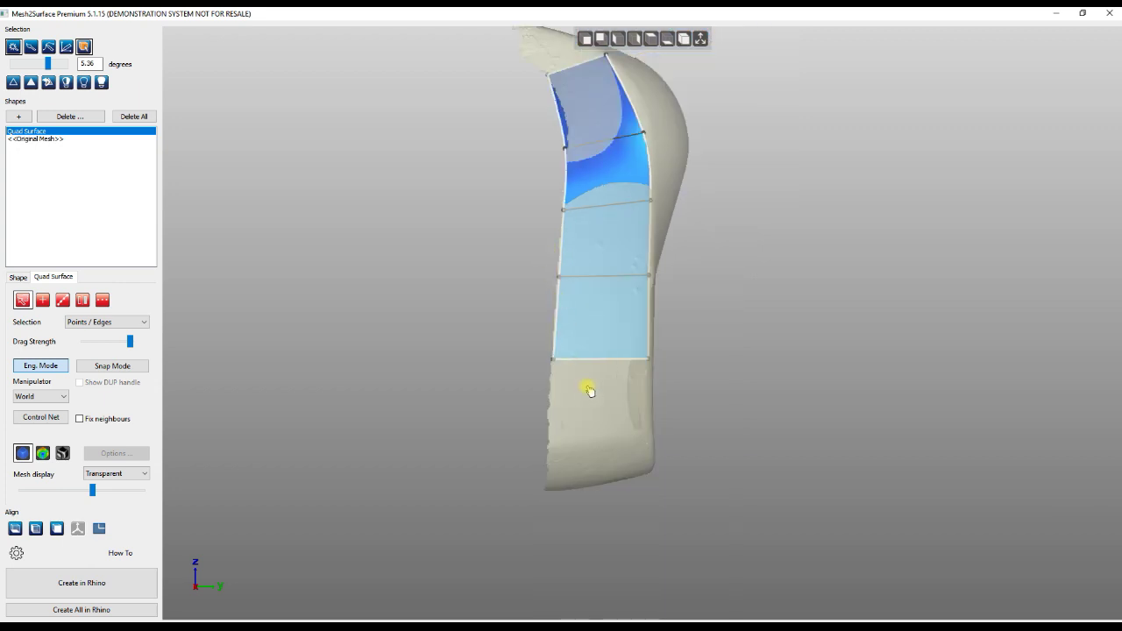
{"action": "left_click", "coordinate": [602, 361]}
{"action": "left_click_drag", "start_coordinate": [602, 300], "coordinate": [602, 395]}
Step: In the top view, move two of the surface's upper points outward along X toward the mesh's side wall
{"action": "right_click_drag", "start_coordinate": [421, 205], "coordinate": [779, 417]}
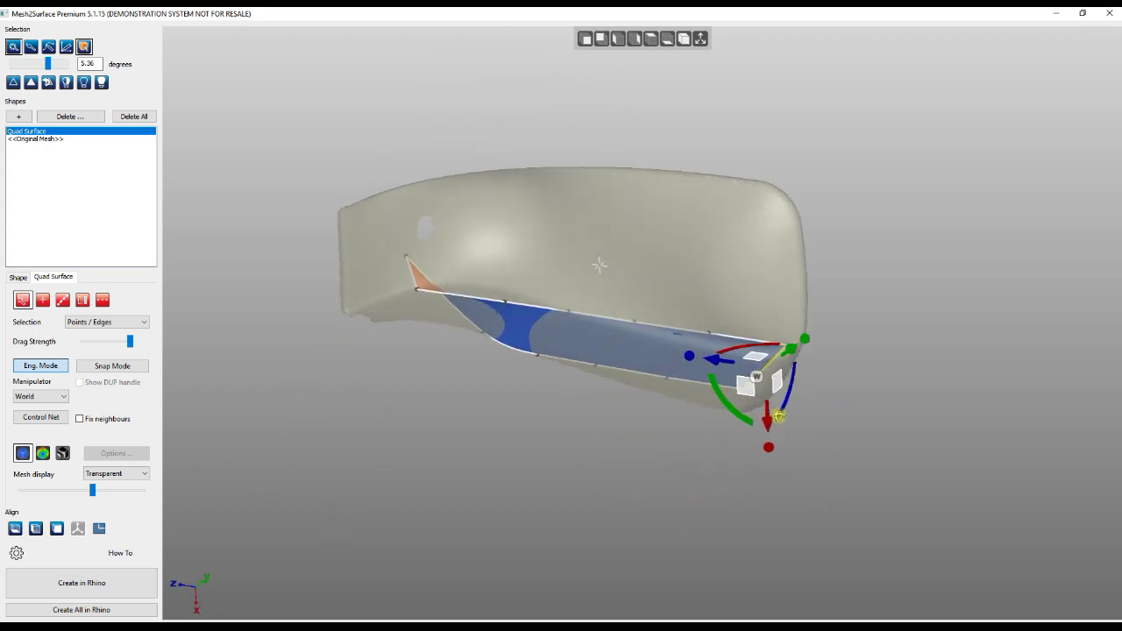
{"action": "left_click", "coordinate": [634, 39]}
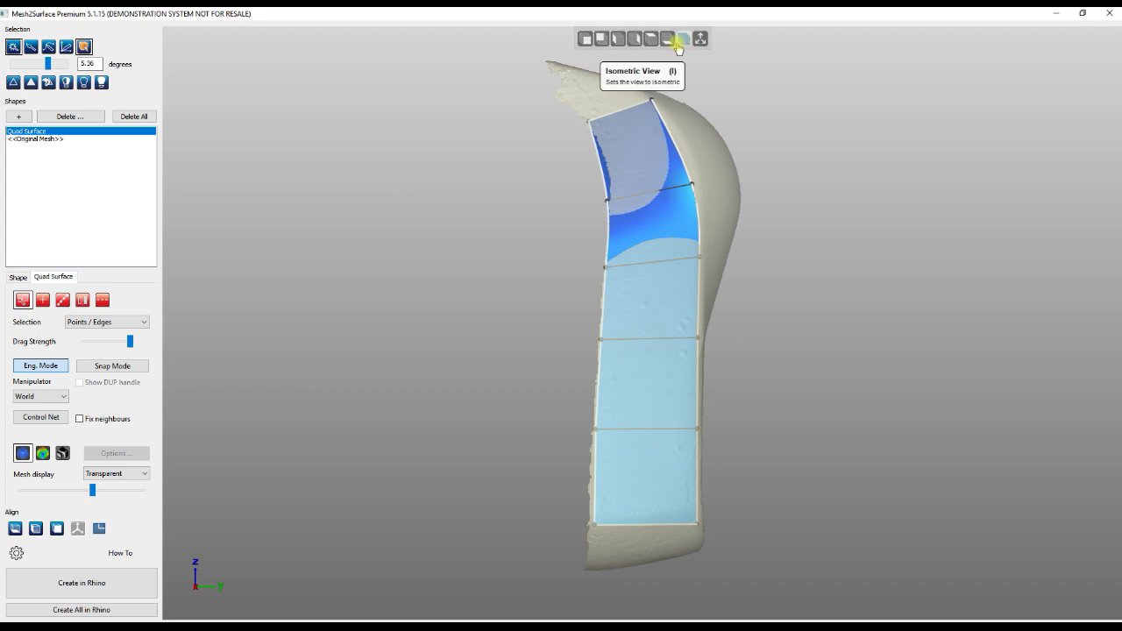
{"action": "left_click", "coordinate": [652, 39]}
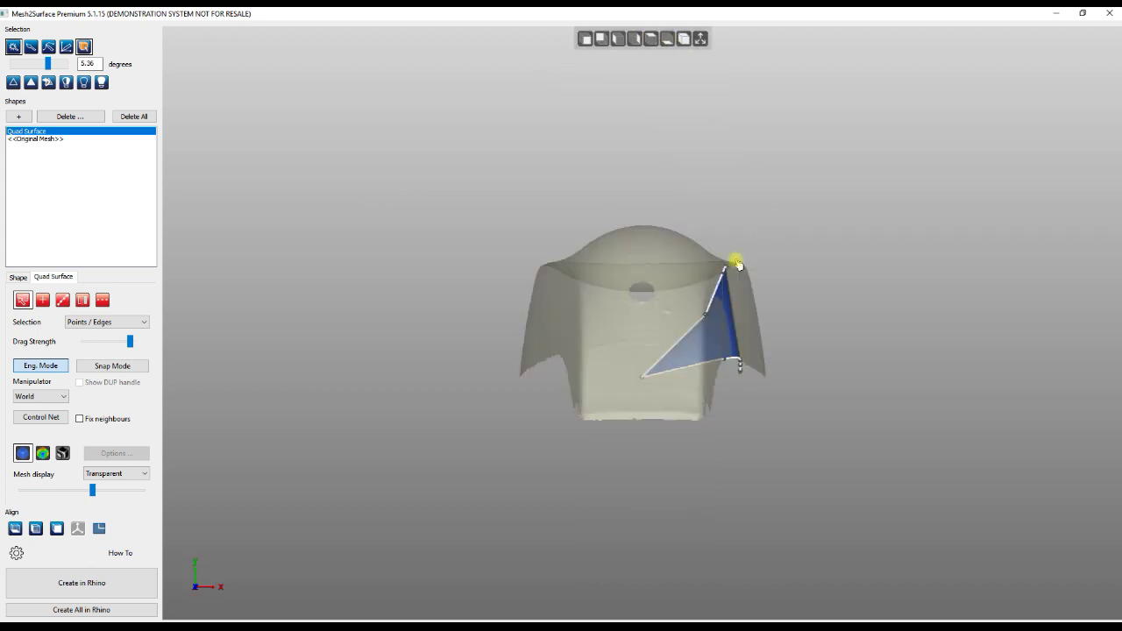
{"action": "scroll", "coordinate": [742, 283], "scroll_direction": "up", "scroll_amount": 3}
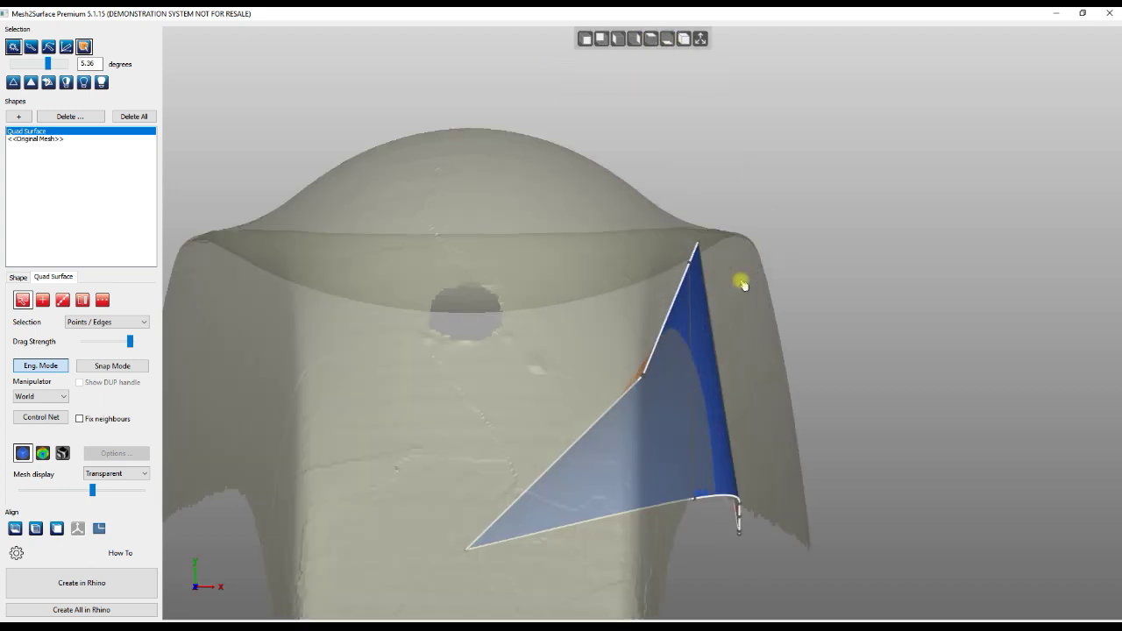
{"action": "left_click", "coordinate": [696, 246]}
{"action": "left_click_drag", "start_coordinate": [762, 249], "coordinate": [817, 268]}
{"action": "left_click", "coordinate": [705, 263]}
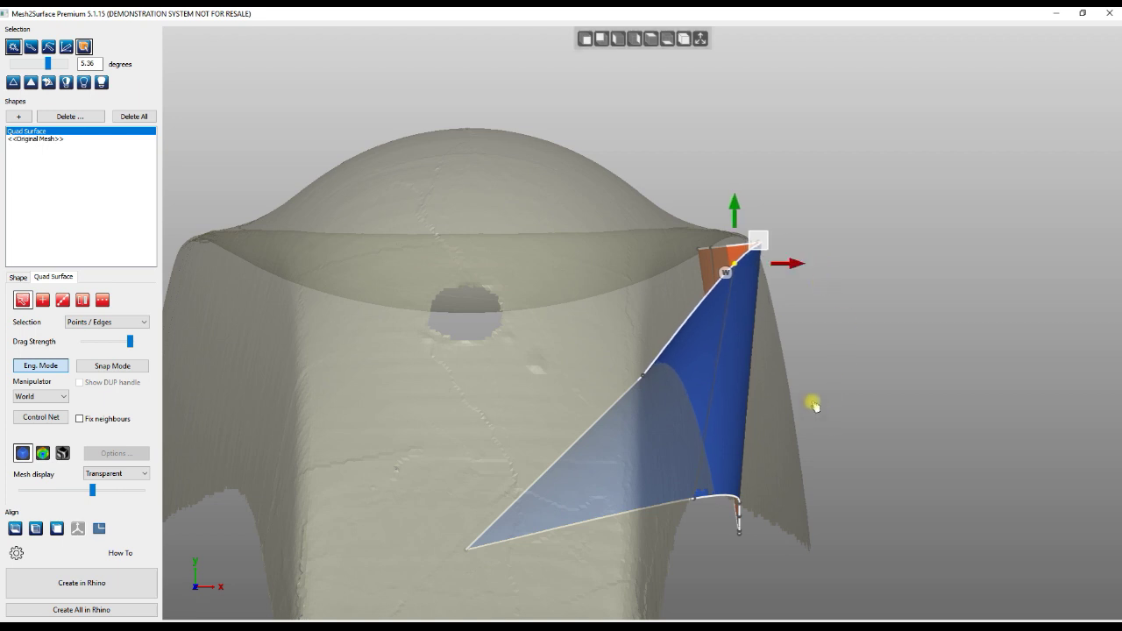
Step: Move the surface's end edge outward along X to the mesh's outer corner, and clear the selection
{"action": "left_click", "coordinate": [739, 531]}
{"action": "left_click_drag", "start_coordinate": [811, 529], "coordinate": [872, 529]}
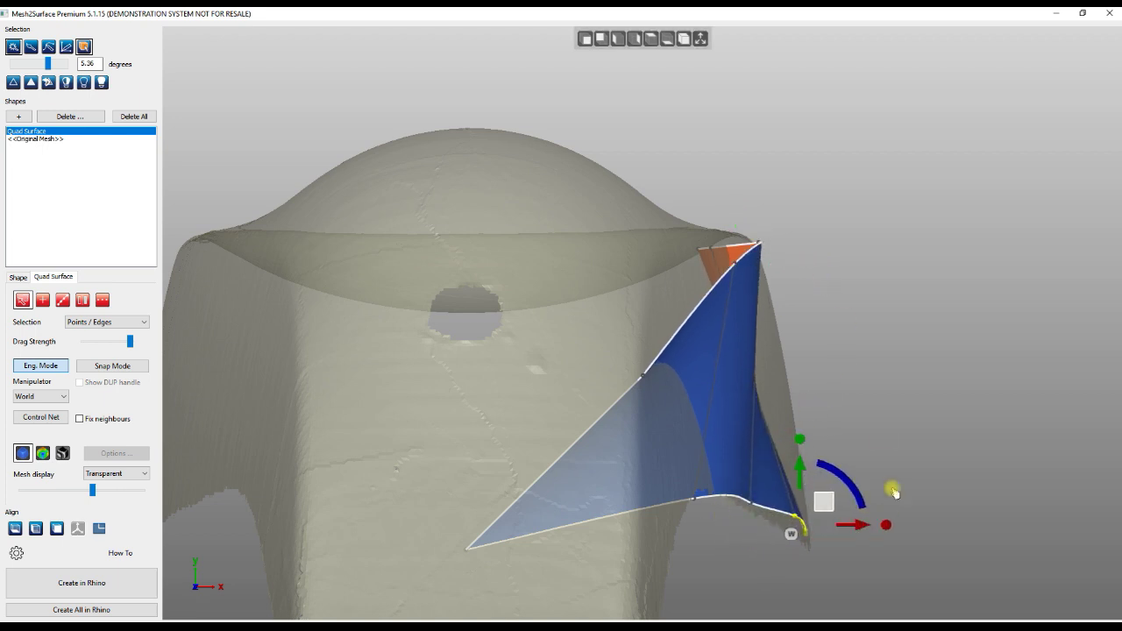
{"action": "left_click", "coordinate": [649, 164]}
Step: Lower the mesh display slider, try the Offset display in a tilted view, and set the mesh display back to Transparent
{"action": "scroll", "coordinate": [658, 158], "scroll_direction": "down", "scroll_amount": 5}
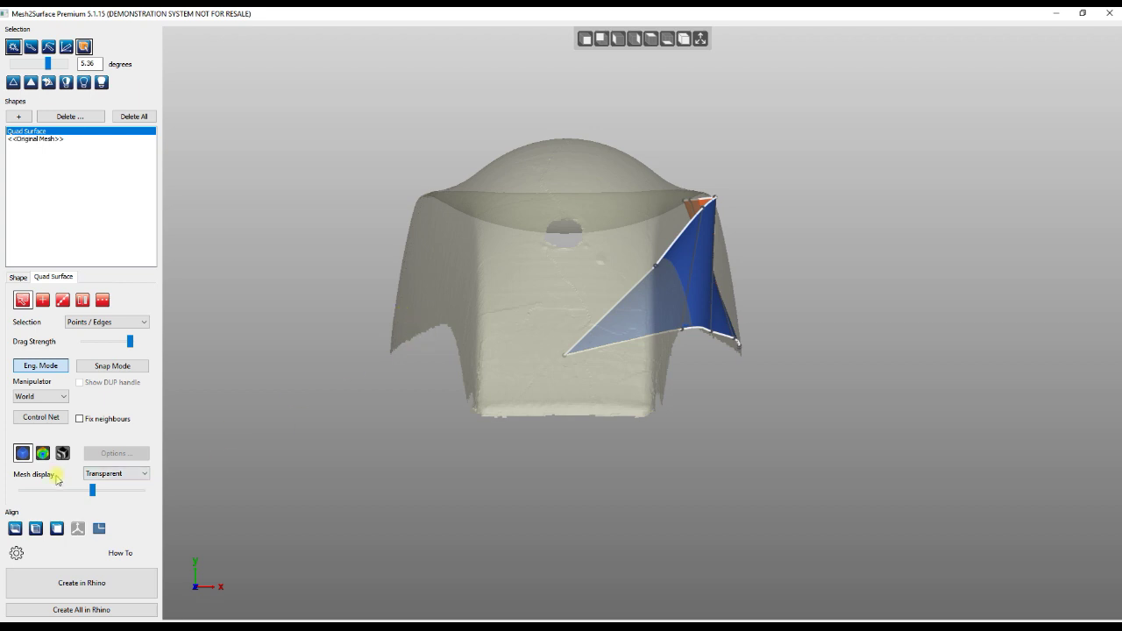
{"action": "right_click_drag", "start_coordinate": [601, 464], "coordinate": [401, 482]}
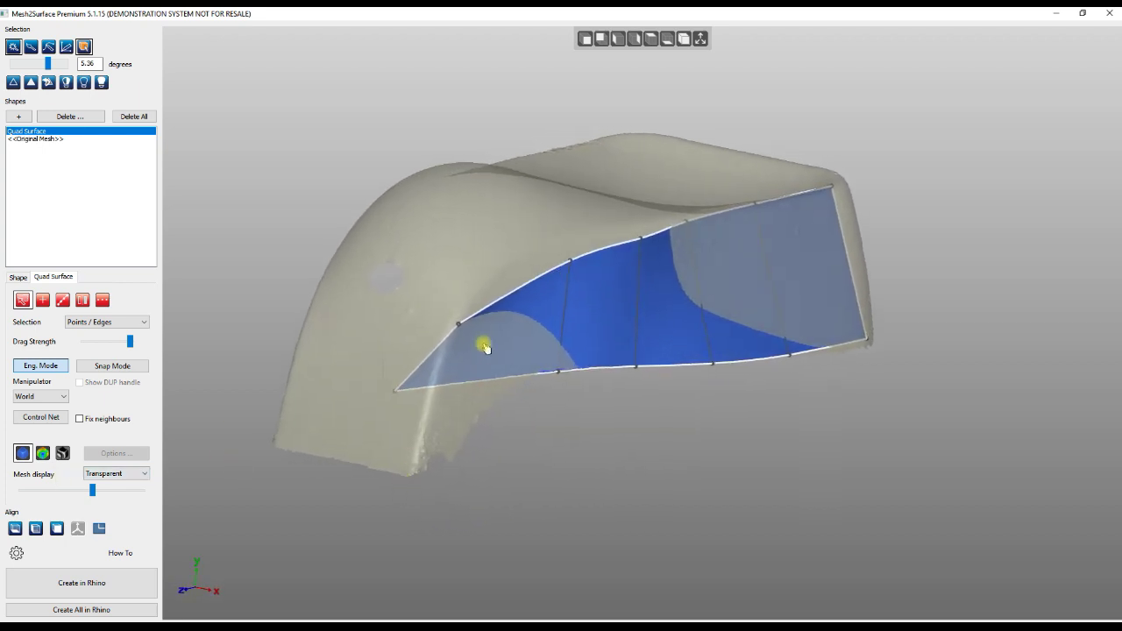
{"action": "left_click_drag", "start_coordinate": [97, 497], "coordinate": [73, 498]}
{"action": "left_click", "coordinate": [130, 478]}
{"action": "left_click", "coordinate": [114, 485]}
{"action": "left_click_drag", "start_coordinate": [592, 441], "coordinate": [511, 465]}
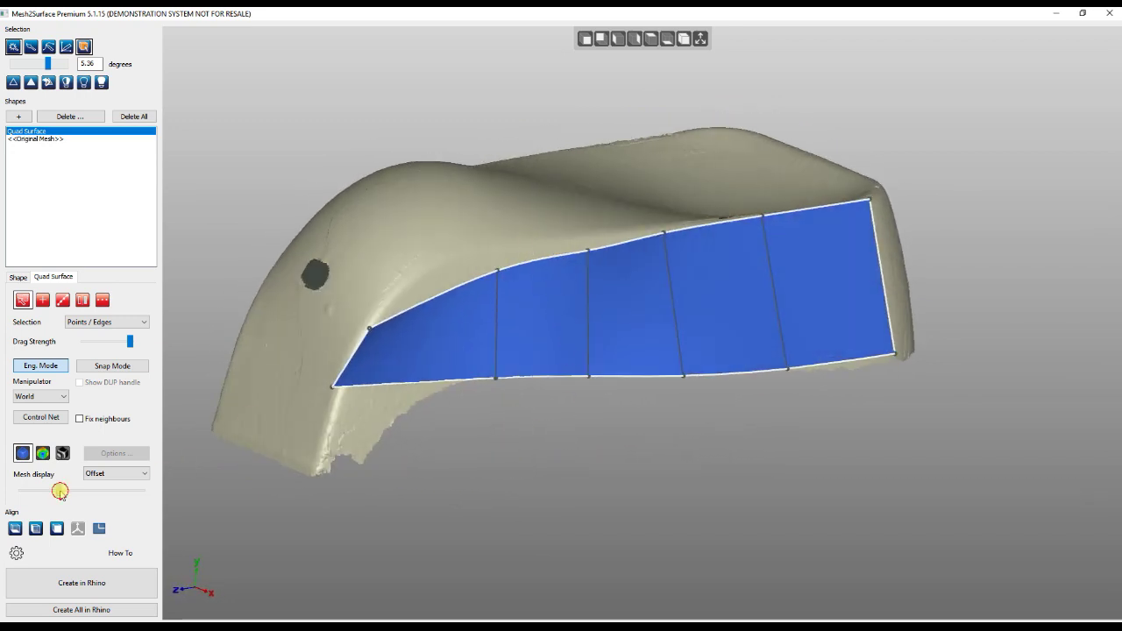
{"action": "mouse_move", "coordinate": [118, 492]}
{"action": "left_mouse_down"}
{"action": "mouse_move", "coordinate": [145, 492]}
{"action": "mouse_move", "coordinate": [102, 495]}
{"action": "left_mouse_up"}
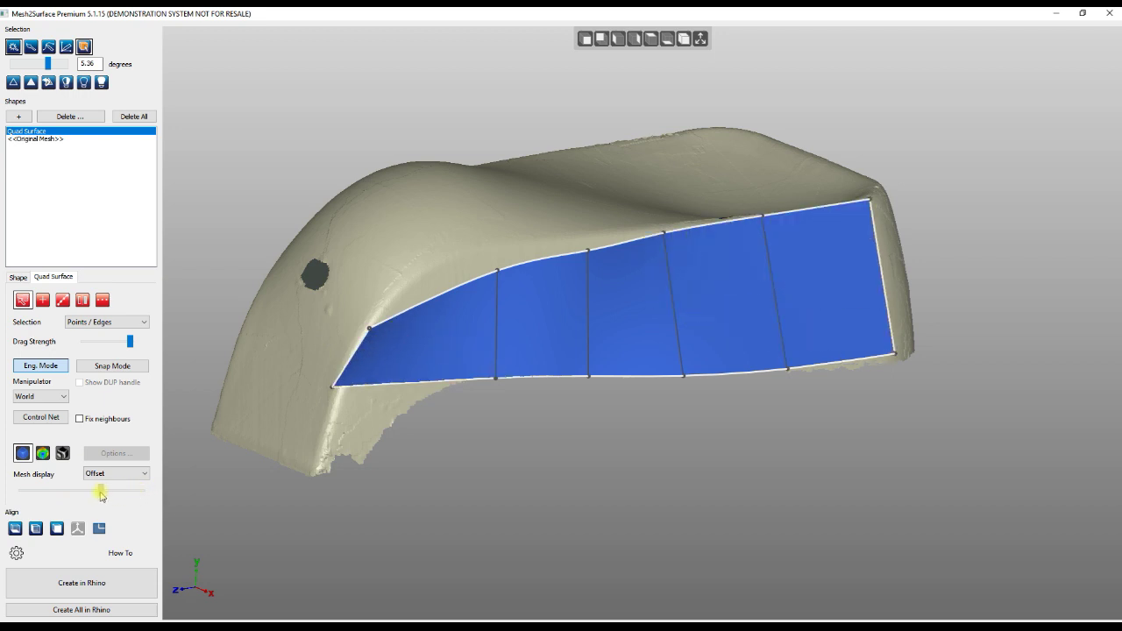
{"action": "left_click", "coordinate": [116, 474]}
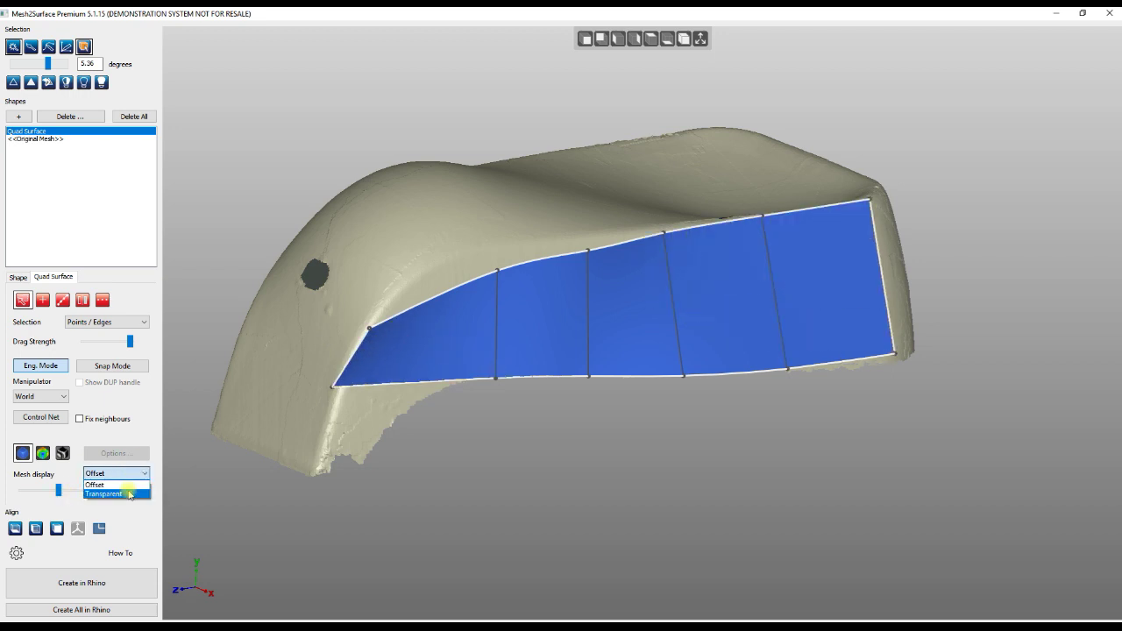
{"action": "left_click", "coordinate": [114, 493]}
Step: Move the surface's lower corner point at the bend end outward along X to the mesh's ragged edge
{"action": "right_click_drag", "start_coordinate": [628, 434], "coordinate": [445, 469]}
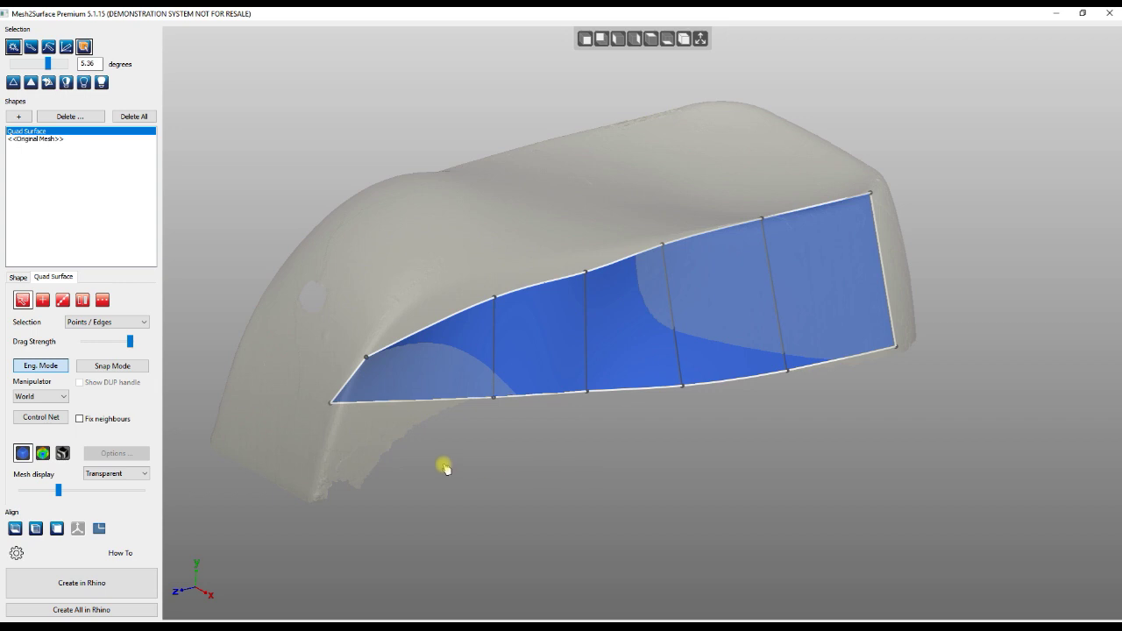
{"action": "left_click", "coordinate": [332, 406]}
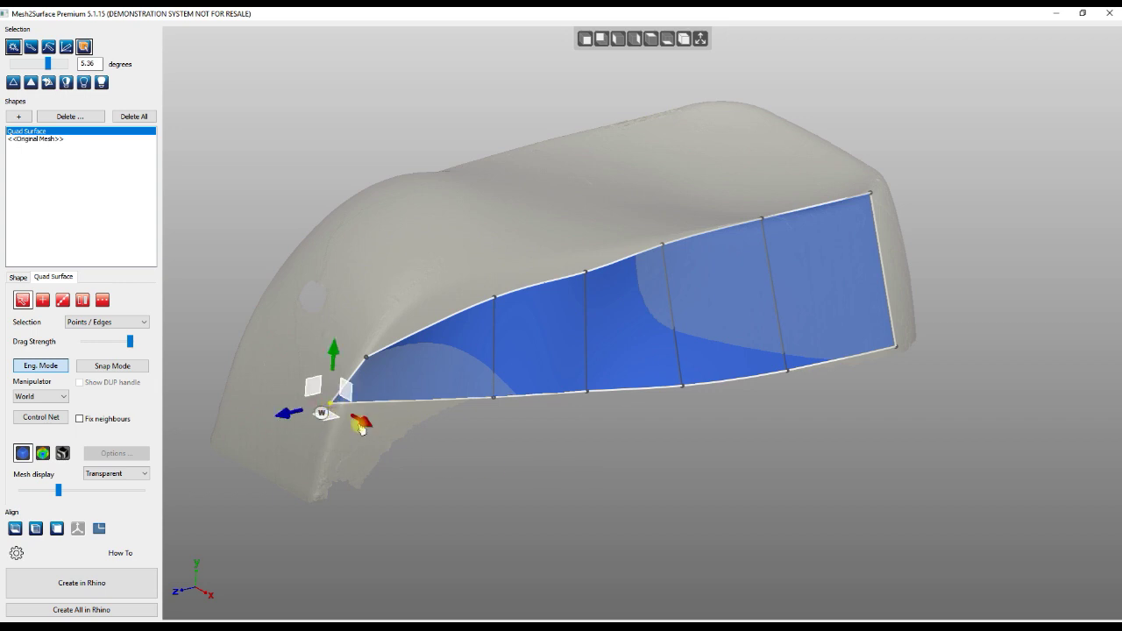
{"action": "left_click_drag", "start_coordinate": [364, 425], "coordinate": [422, 456]}
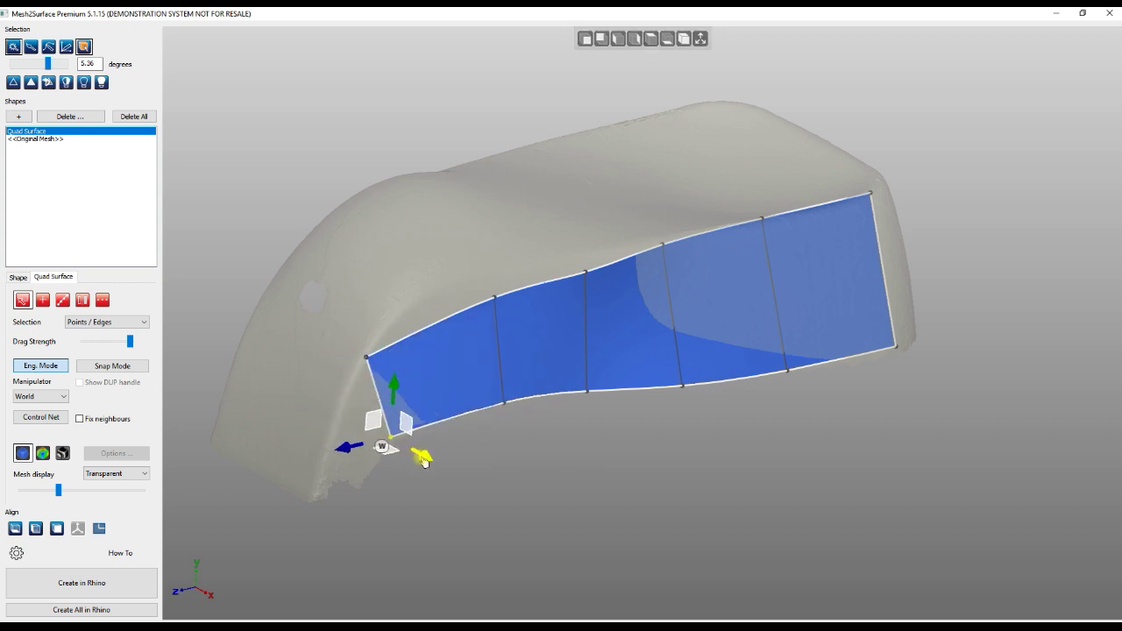
Step: Raise two of the surface's upper boundary points near its bend end along Y
{"action": "right_click_drag", "start_coordinate": [571, 470], "coordinate": [443, 429]}
{"action": "right_click_drag", "start_coordinate": [608, 427], "coordinate": [704, 538]}
{"action": "left_click", "coordinate": [565, 323]}
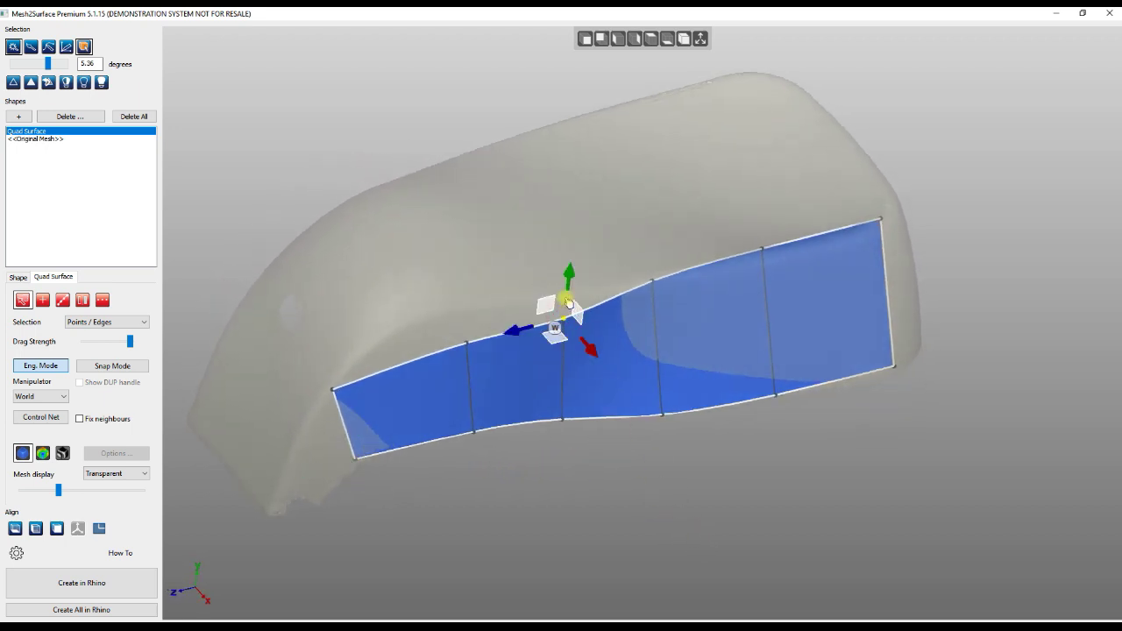
{"action": "left_click_drag", "start_coordinate": [571, 276], "coordinate": [566, 253]}
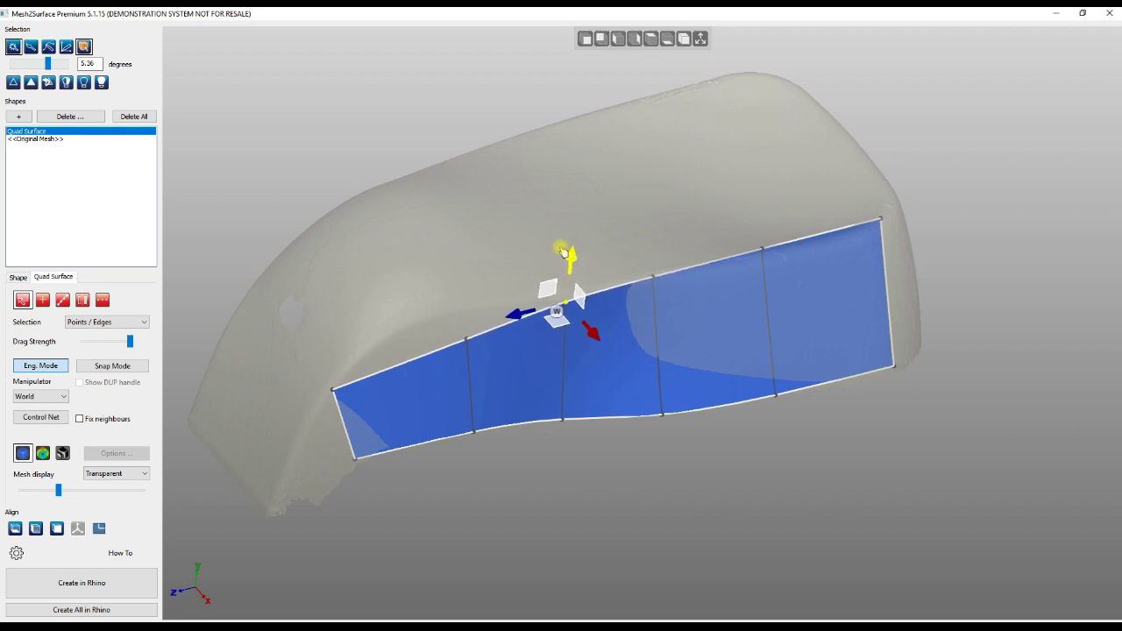
{"action": "left_click", "coordinate": [465, 336]}
{"action": "left_click_drag", "start_coordinate": [474, 297], "coordinate": [473, 258]}
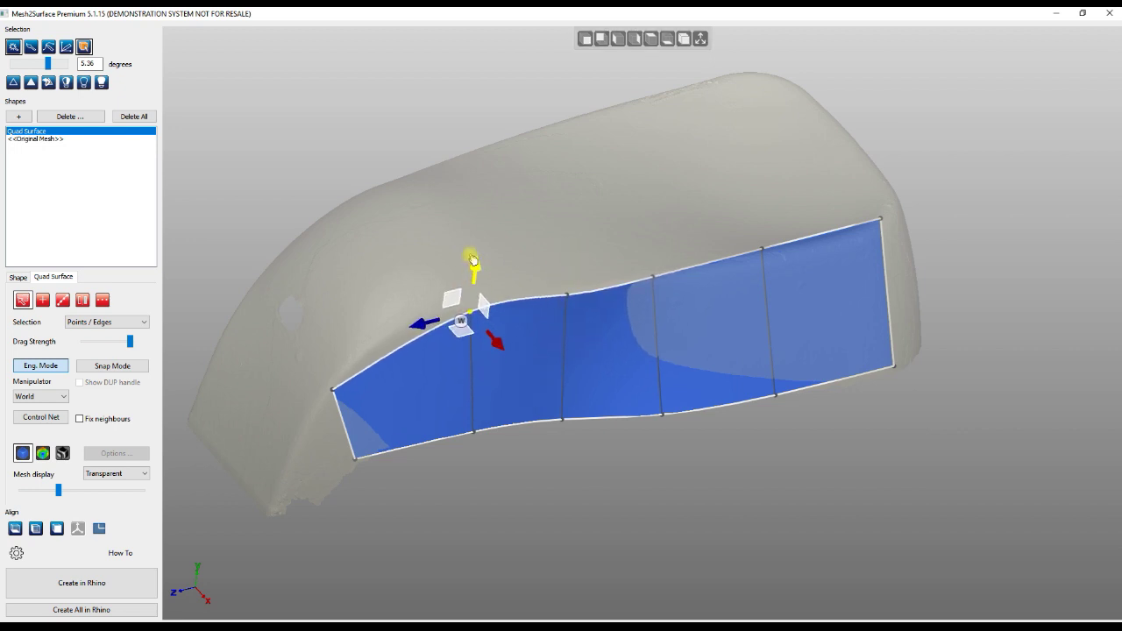
Step: Extrude the surface's straight end edge, opposite the bend end, to wrap the strip around the mesh's corner
{"action": "left_click", "coordinate": [334, 390]}
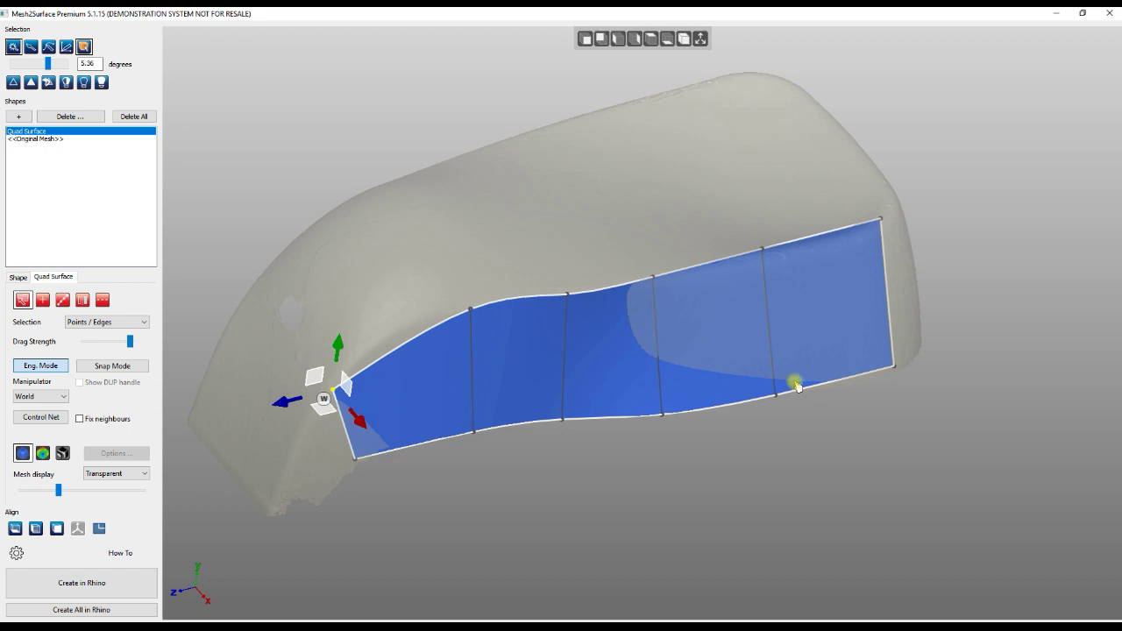
{"action": "left_click", "coordinate": [759, 250]}
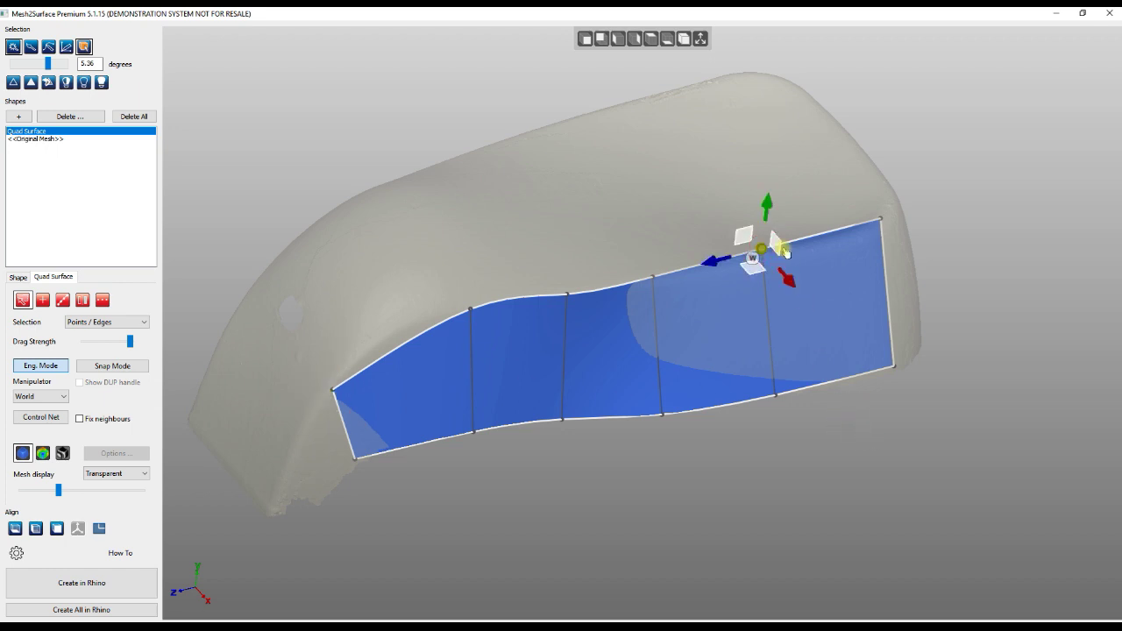
{"action": "left_click", "coordinate": [833, 233]}
{"action": "right_click_drag", "start_coordinate": [844, 454], "coordinate": [739, 438]}
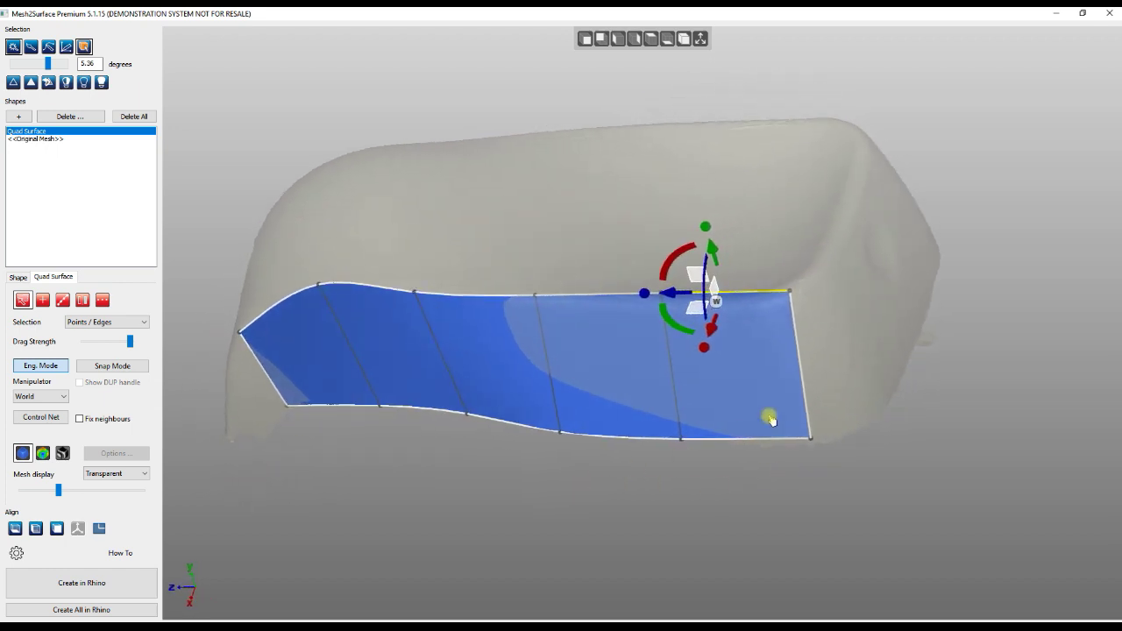
{"action": "left_click", "coordinate": [806, 379]}
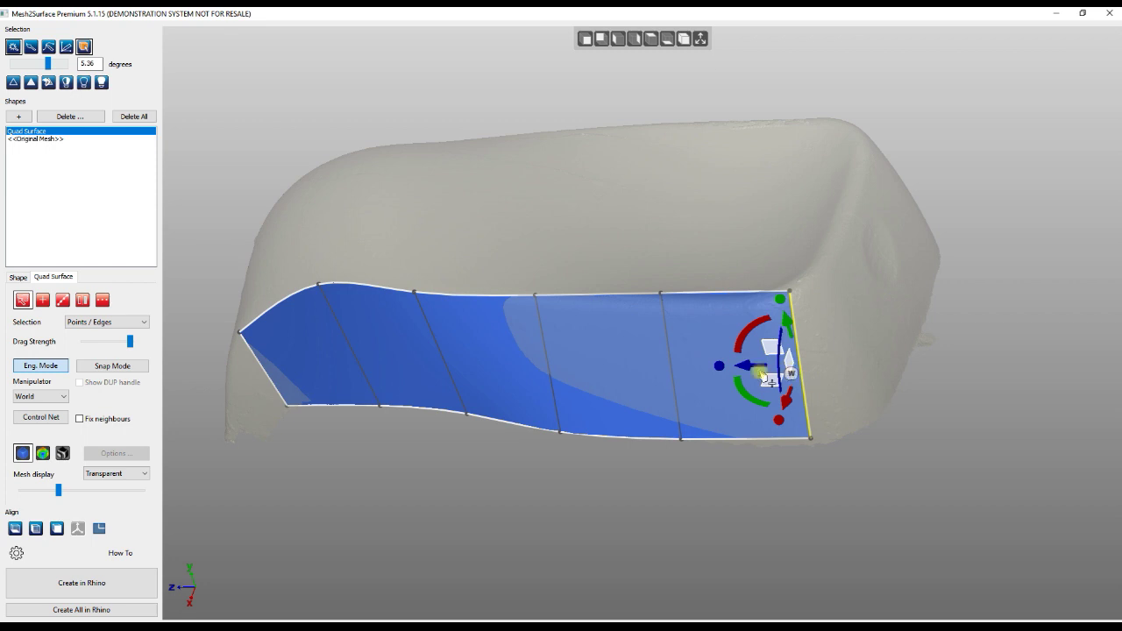
{"action": "left_click_drag", "start_coordinate": [765, 375], "coordinate": [893, 334]}
{"action": "right_click_drag", "start_coordinate": [813, 371], "coordinate": [883, 370]}
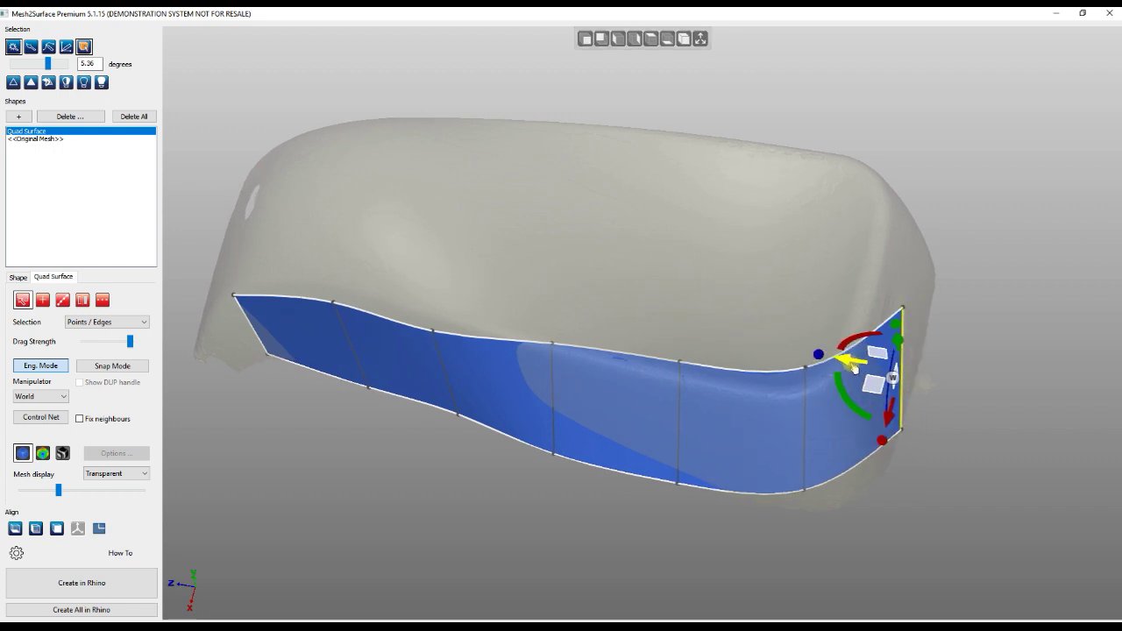
Step: Move the lower and upper points of the seam at the strip's new corner outward toward the mesh's corner
{"action": "right_click_drag", "start_coordinate": [704, 501], "coordinate": [742, 393]}
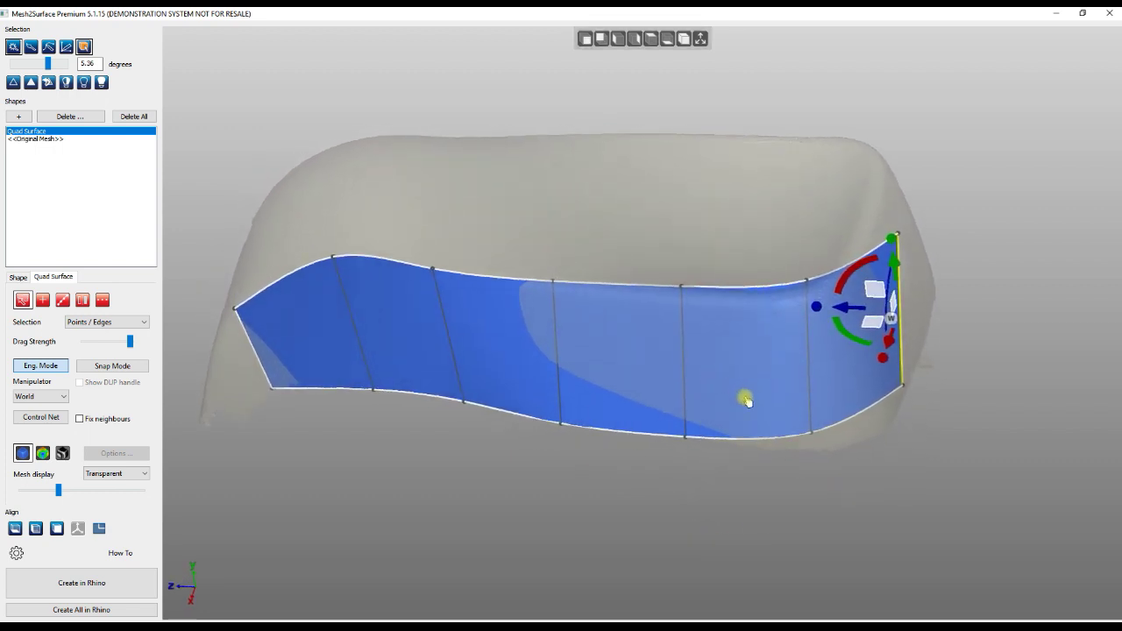
{"action": "left_click_drag", "start_coordinate": [811, 435], "coordinate": [816, 453]}
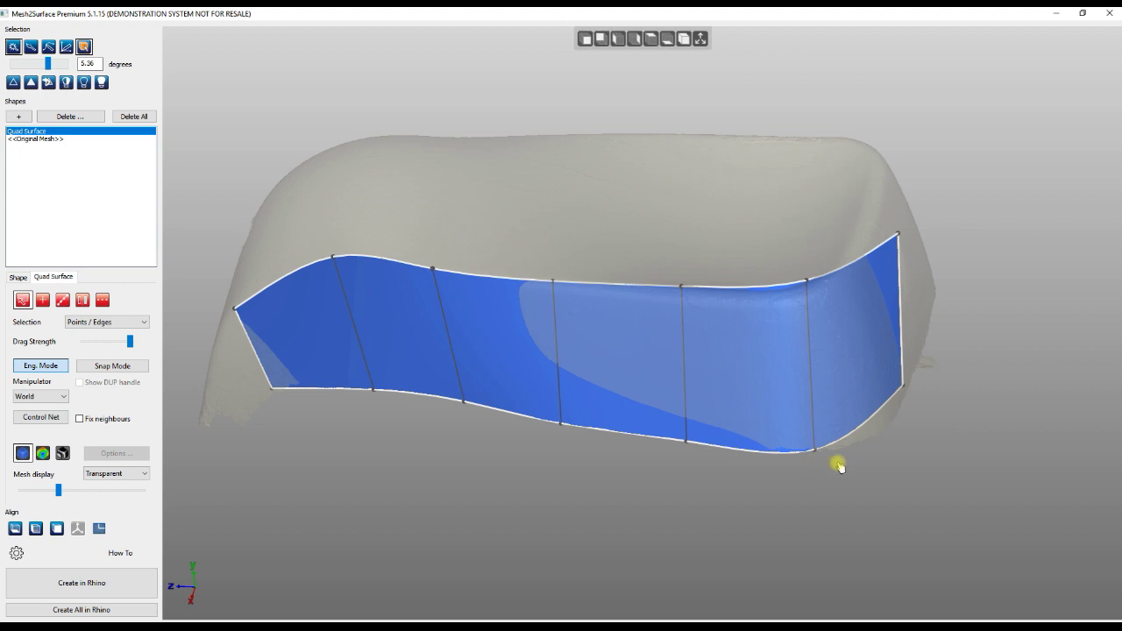
{"action": "right_click_drag", "start_coordinate": [919, 411], "coordinate": [897, 503]}
{"action": "left_click_drag", "start_coordinate": [795, 363], "coordinate": [785, 384]}
Step: Extrude the new corner segment's upper edge along Z over the mesh's top and raise the extruded edge along Y
{"action": "left_click", "coordinate": [853, 358]}
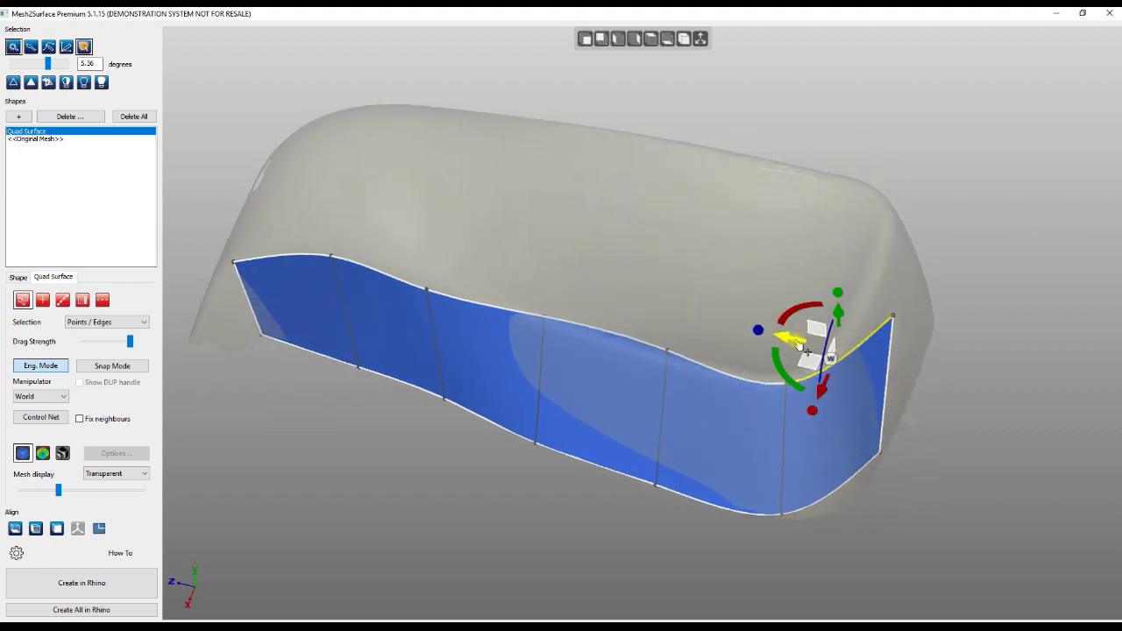
{"action": "left_click_drag", "start_coordinate": [788, 339], "coordinate": [710, 309]}
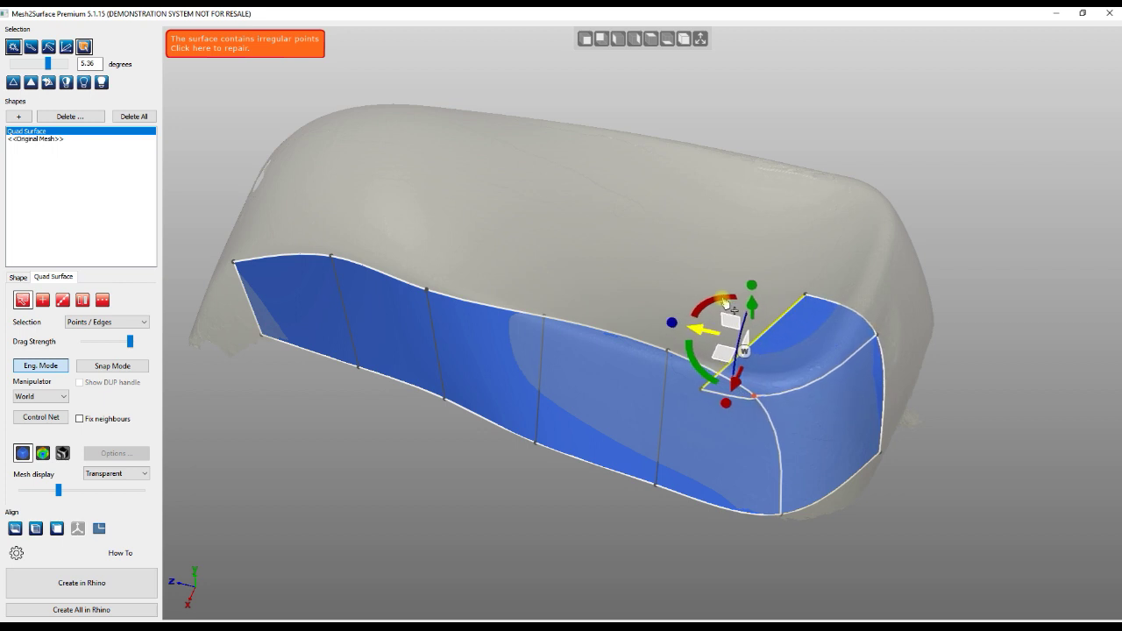
{"action": "left_click_drag", "start_coordinate": [730, 363], "coordinate": [725, 246]}
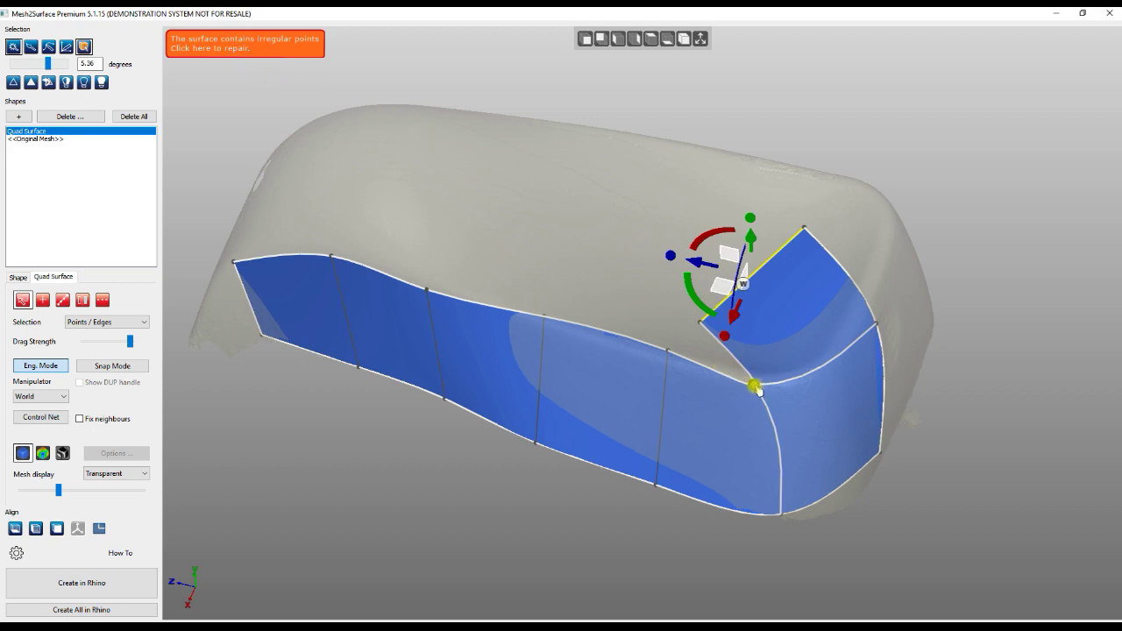
{"action": "scroll", "coordinate": [756, 403], "scroll_direction": "down", "scroll_amount": 3}
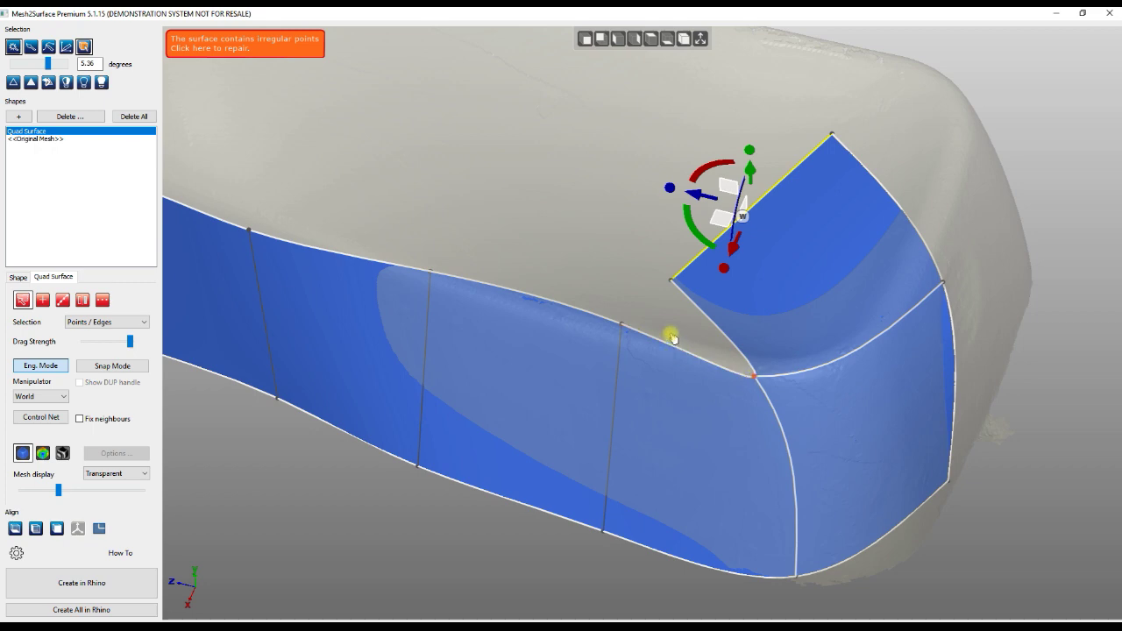
{"action": "left_click", "coordinate": [638, 269]}
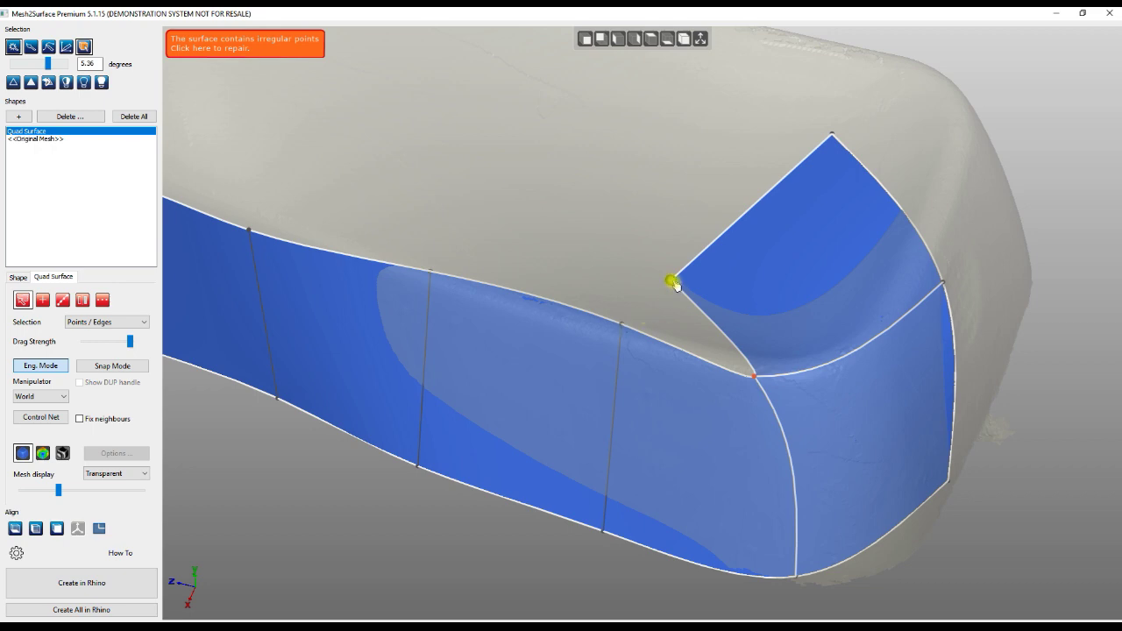
{"action": "left_click_drag", "start_coordinate": [594, 238], "coordinate": [704, 359]}
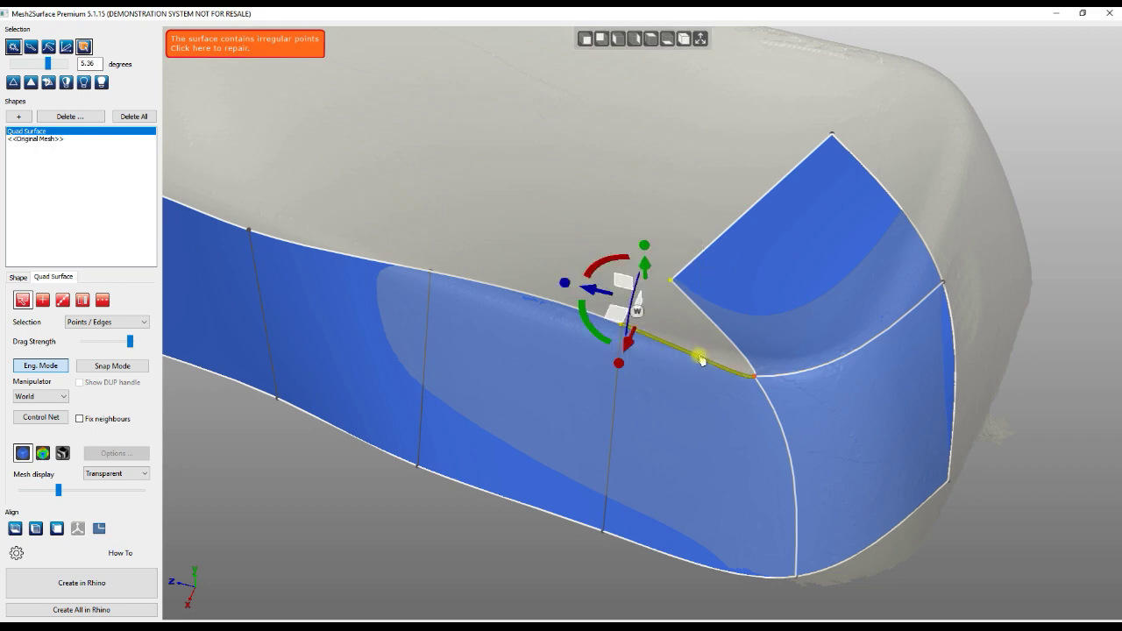
{"action": "right_click", "coordinate": [677, 202]}
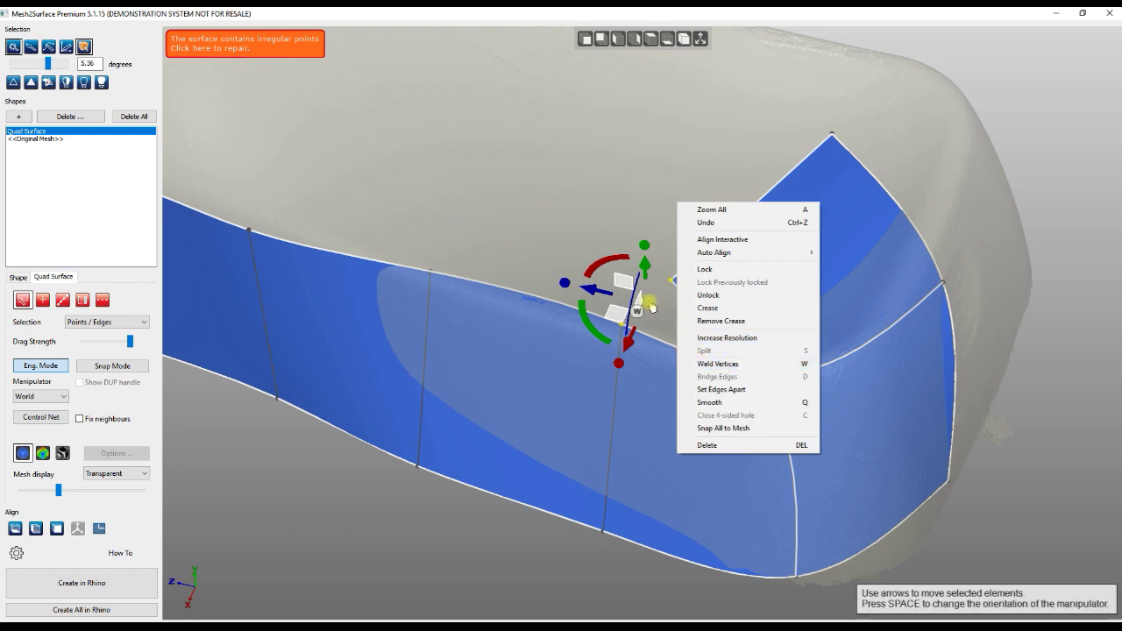
{"action": "left_click", "coordinate": [650, 181]}
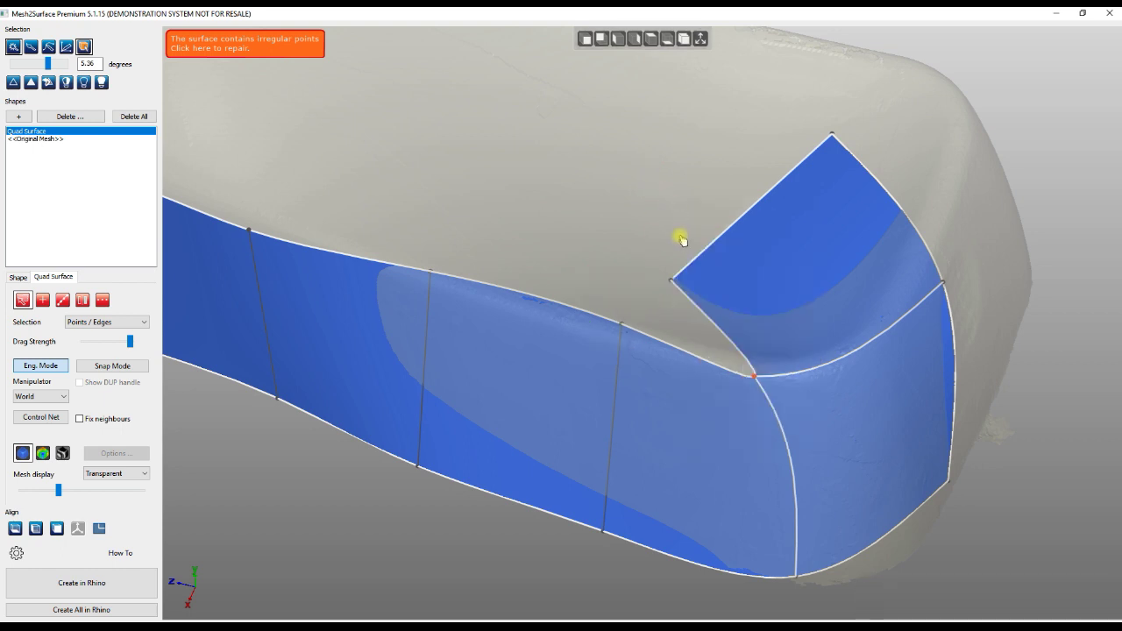
Step: Weld the top patch's free corner to the side wall's neighbouring upper point
{"action": "left_click_drag", "start_coordinate": [671, 277], "coordinate": [623, 324]}
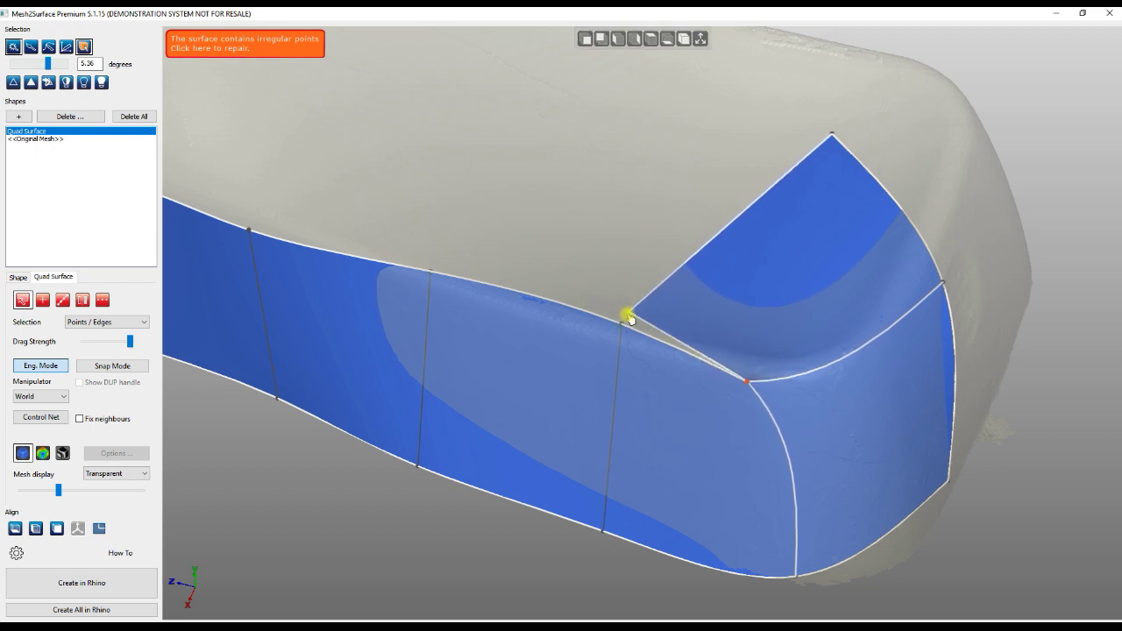
{"action": "mouse_move", "coordinate": [625, 324]}
{"action": "left_mouse_down"}
{"action": "mouse_move", "coordinate": [639, 304]}
{"action": "mouse_move", "coordinate": [624, 321]}
{"action": "left_mouse_up"}
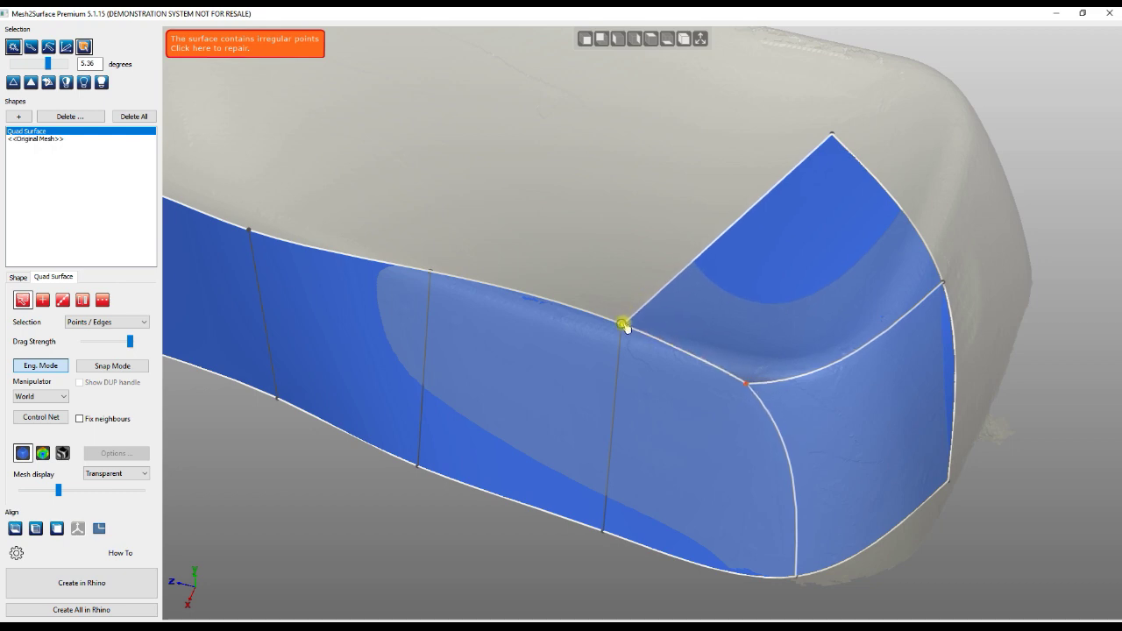
{"action": "right_click_drag", "start_coordinate": [659, 342], "coordinate": [760, 296]}
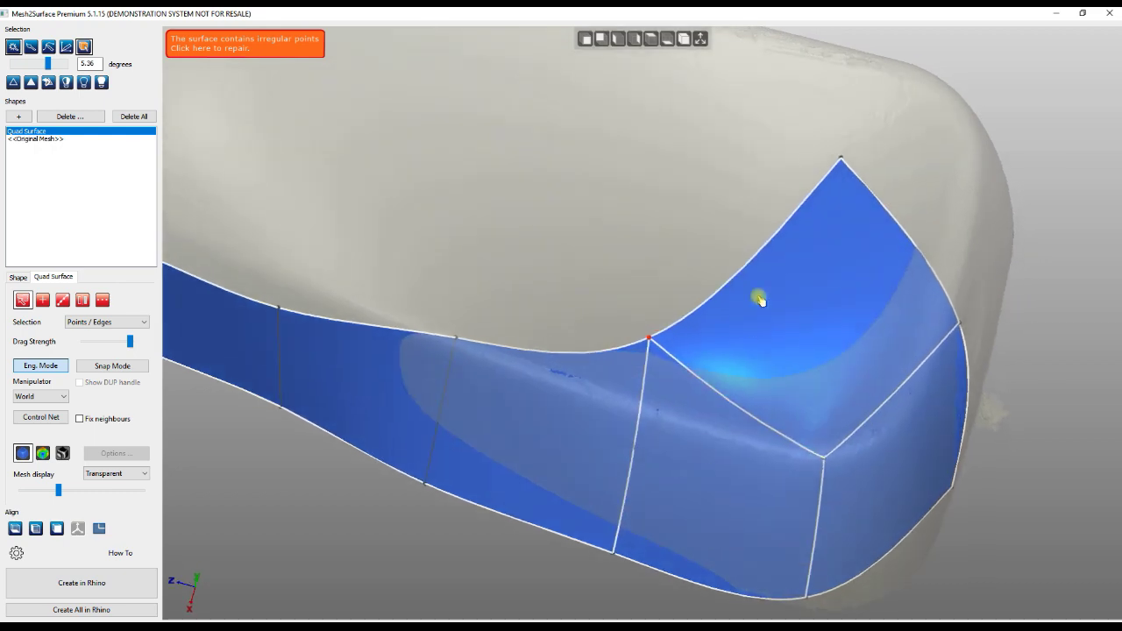
Step: Extrude the top patch's open edge along Z and weld its near corner to the next upper point of the side wall
{"action": "left_click", "coordinate": [758, 258]}
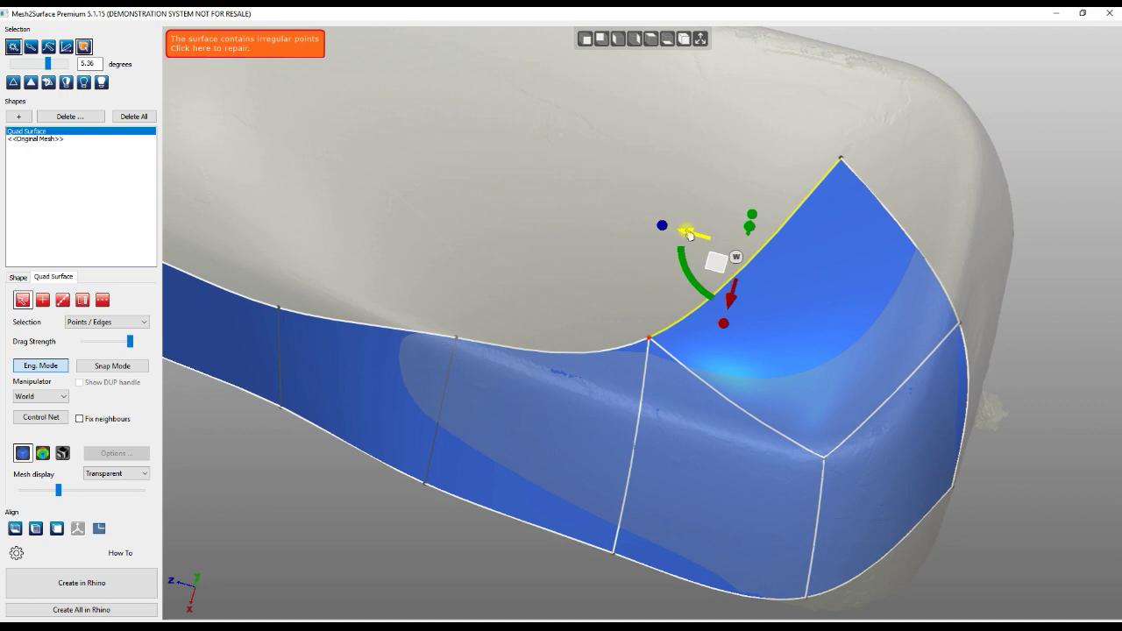
{"action": "left_click_drag", "start_coordinate": [692, 236], "coordinate": [532, 231]}
{"action": "left_click_drag", "start_coordinate": [464, 329], "coordinate": [459, 339]}
Step: Extend the top patch by another extruded segment in the XZ plane and weld its near corner to the following wall point
{"action": "right_click_drag", "start_coordinate": [374, 285], "coordinate": [579, 255]}
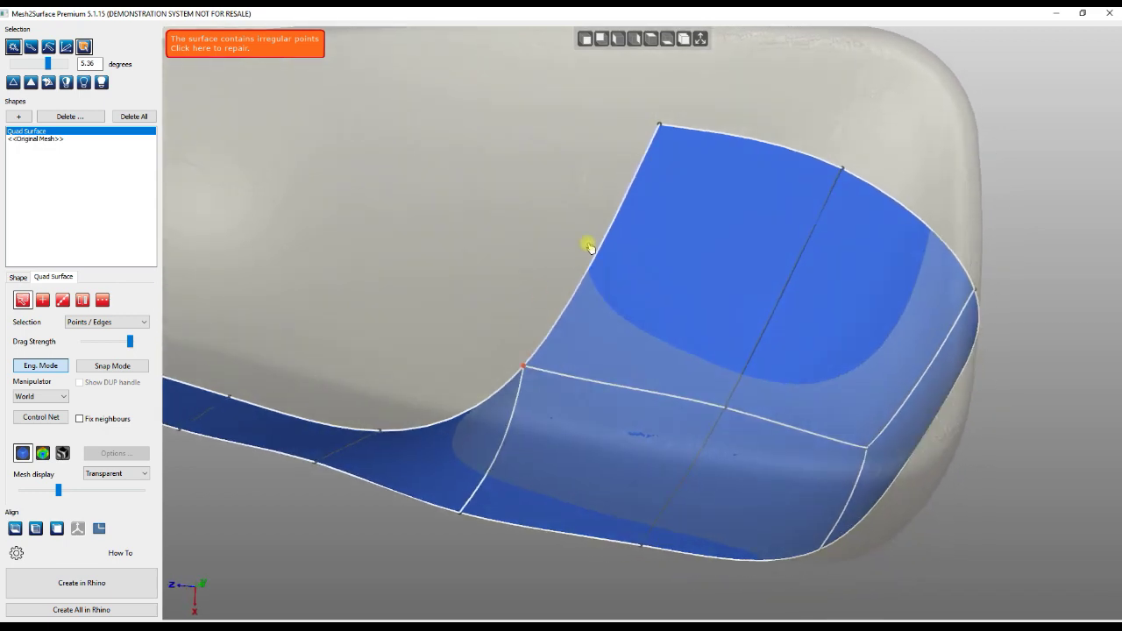
{"action": "left_click", "coordinate": [595, 259]}
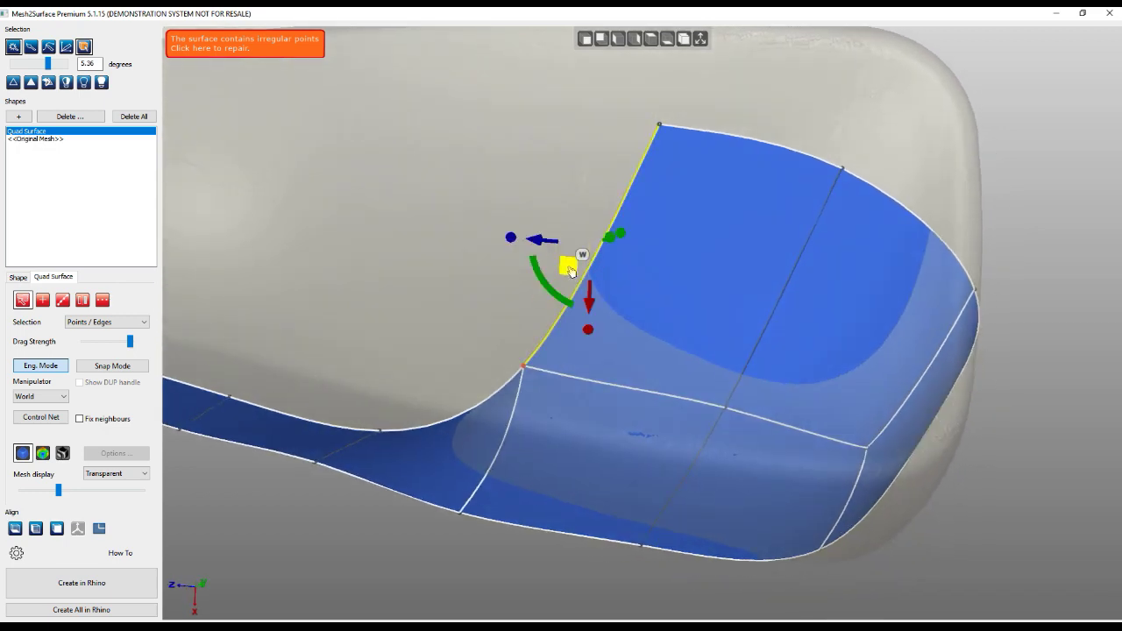
{"action": "left_click_drag", "start_coordinate": [571, 271], "coordinate": [442, 245]}
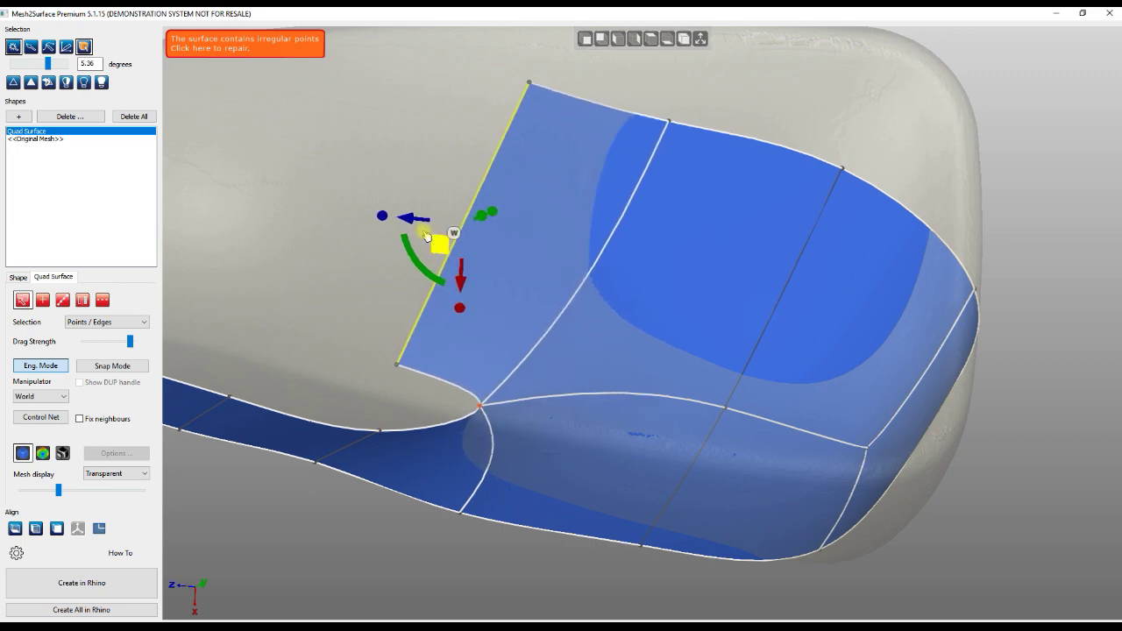
{"action": "left_click_drag", "start_coordinate": [391, 367], "coordinate": [384, 426]}
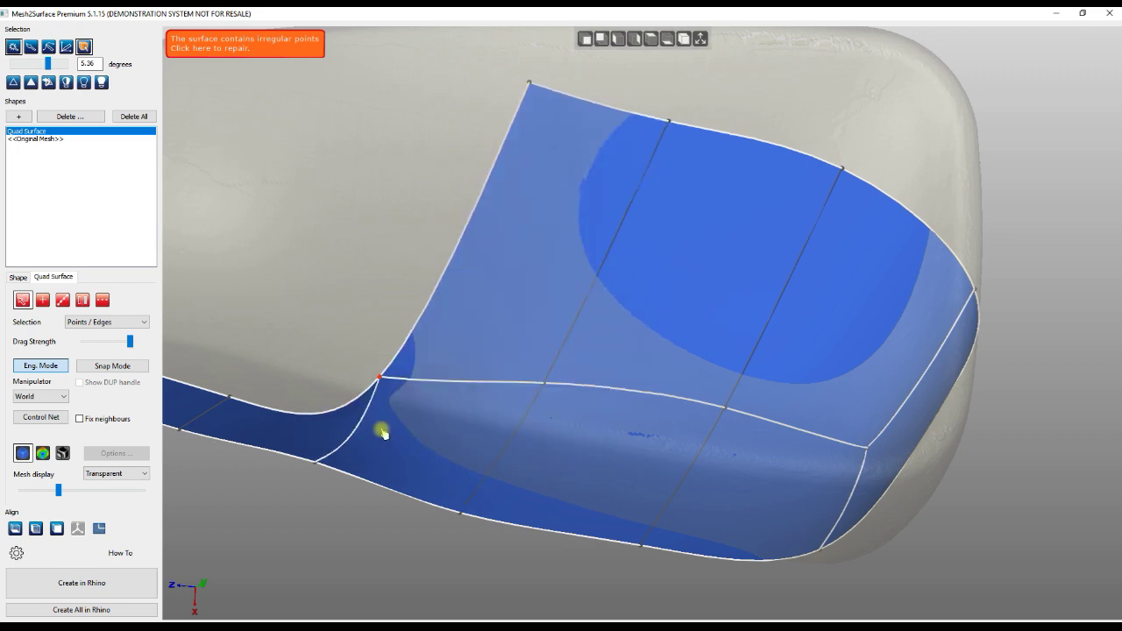
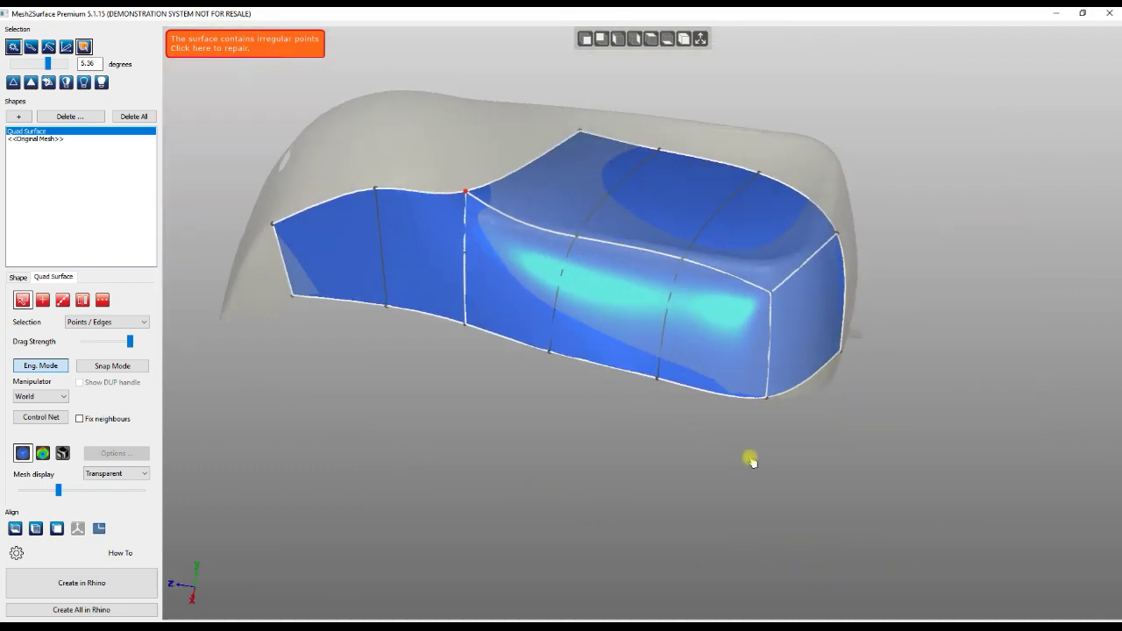
Step: Inspect the crease at the junction with the mesh and edges hidden, and repair the surface's irregular points
{"action": "right_click_drag", "start_coordinate": [612, 457], "coordinate": [605, 289]}
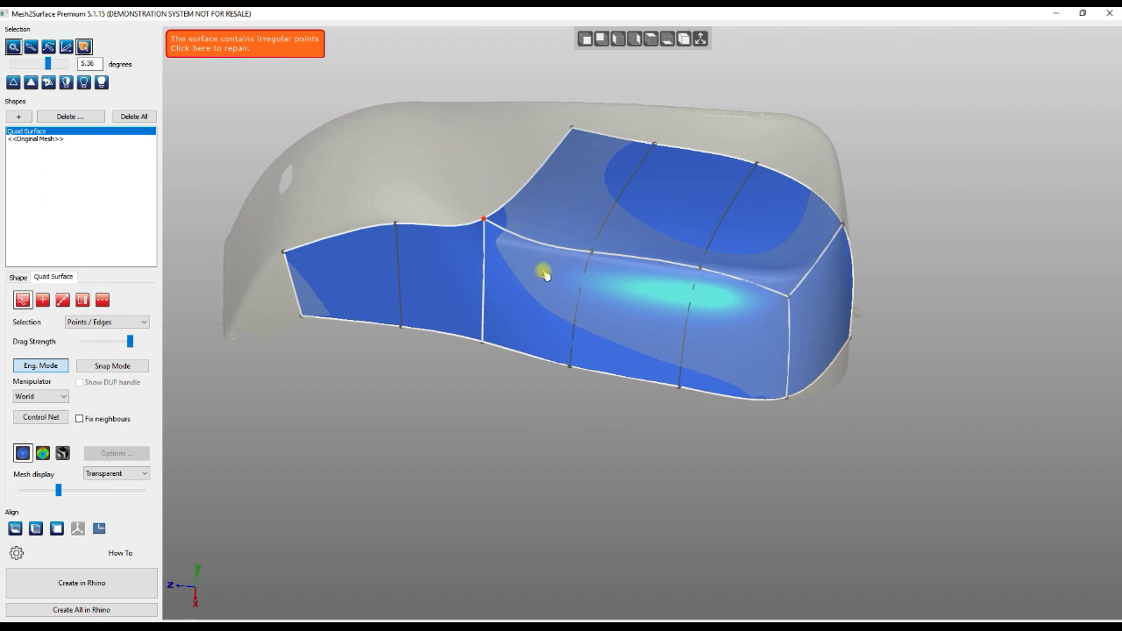
{"action": "key", "text": "space"}
{"action": "right_click_drag", "start_coordinate": [545, 274], "coordinate": [564, 183]}
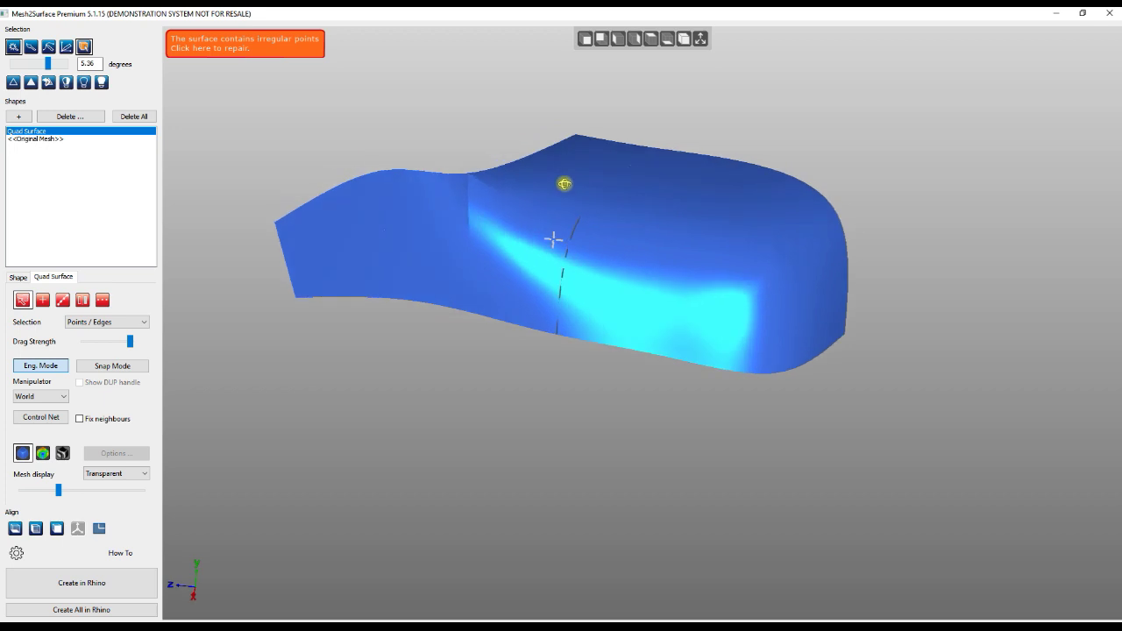
{"action": "scroll", "coordinate": [443, 180], "scroll_direction": "up", "scroll_amount": 5}
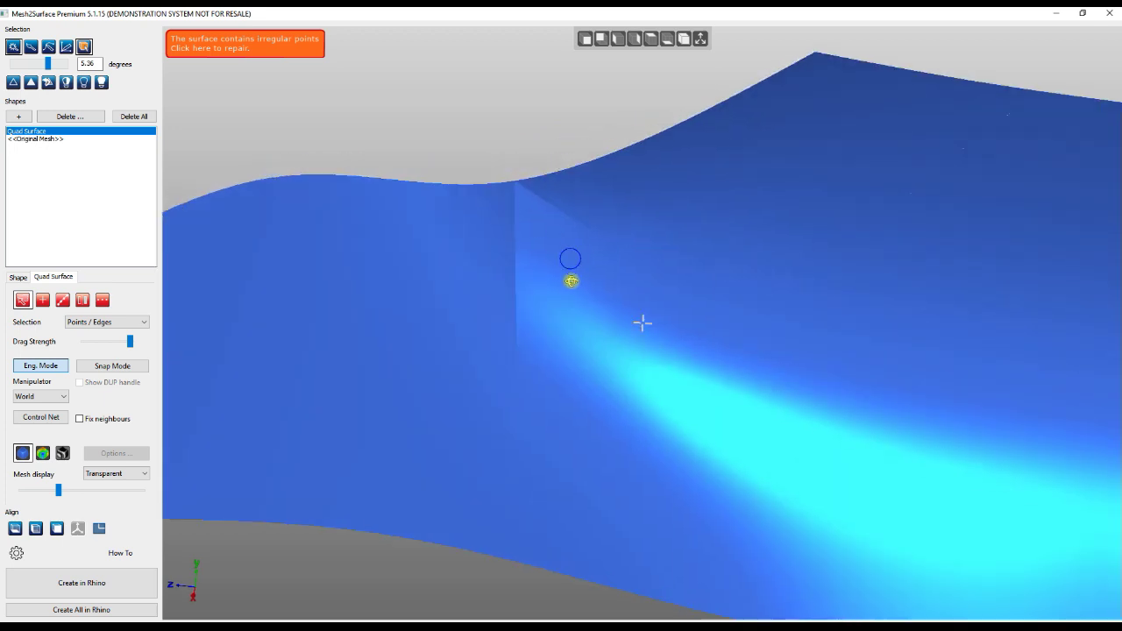
{"action": "right_click_drag", "start_coordinate": [571, 282], "coordinate": [574, 296]}
{"action": "right_click_drag", "start_coordinate": [583, 339], "coordinate": [517, 344]}
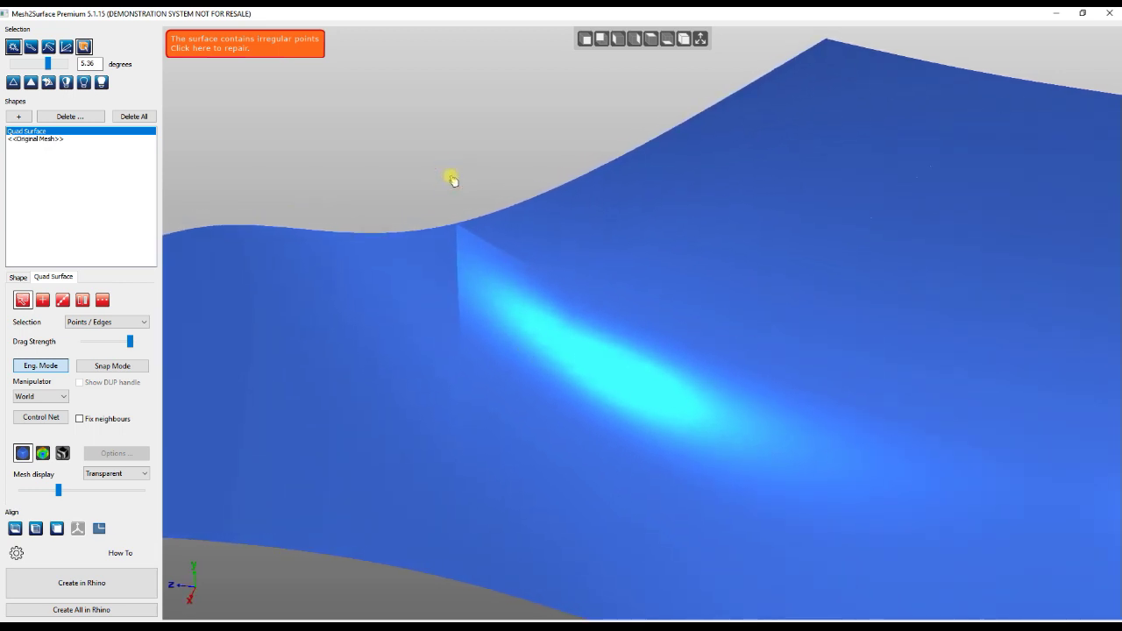
{"action": "left_click", "coordinate": [235, 54]}
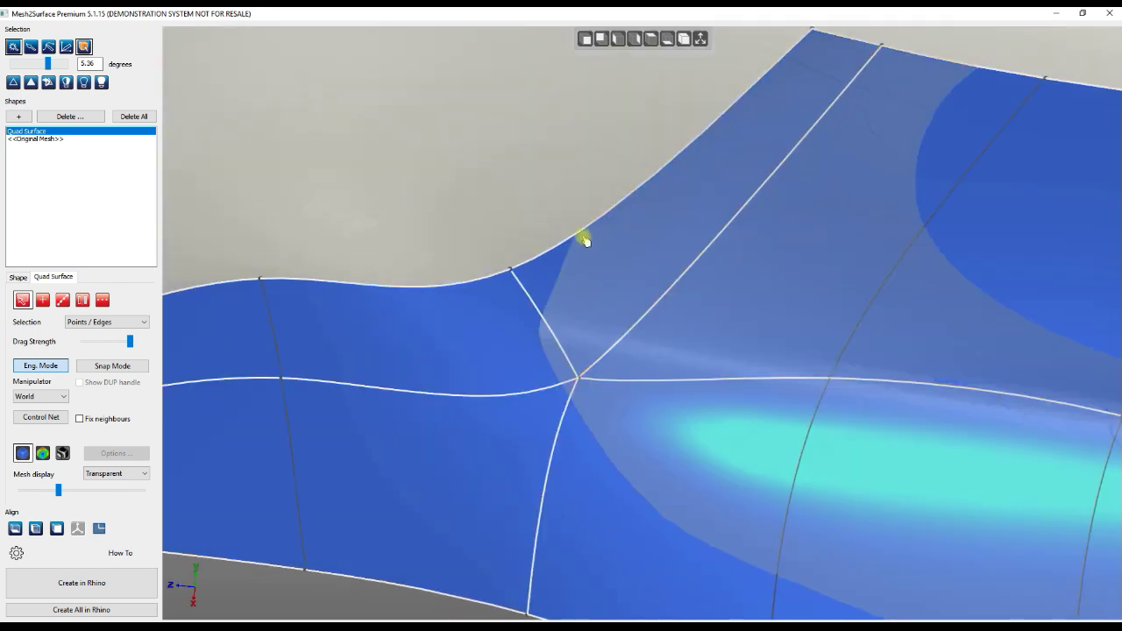
Step: Turn on the Zebra display and move the top patch's outer free corner point along Z, away from the neighbouring seam
{"action": "scroll", "coordinate": [584, 238], "scroll_direction": "down", "scroll_amount": 3}
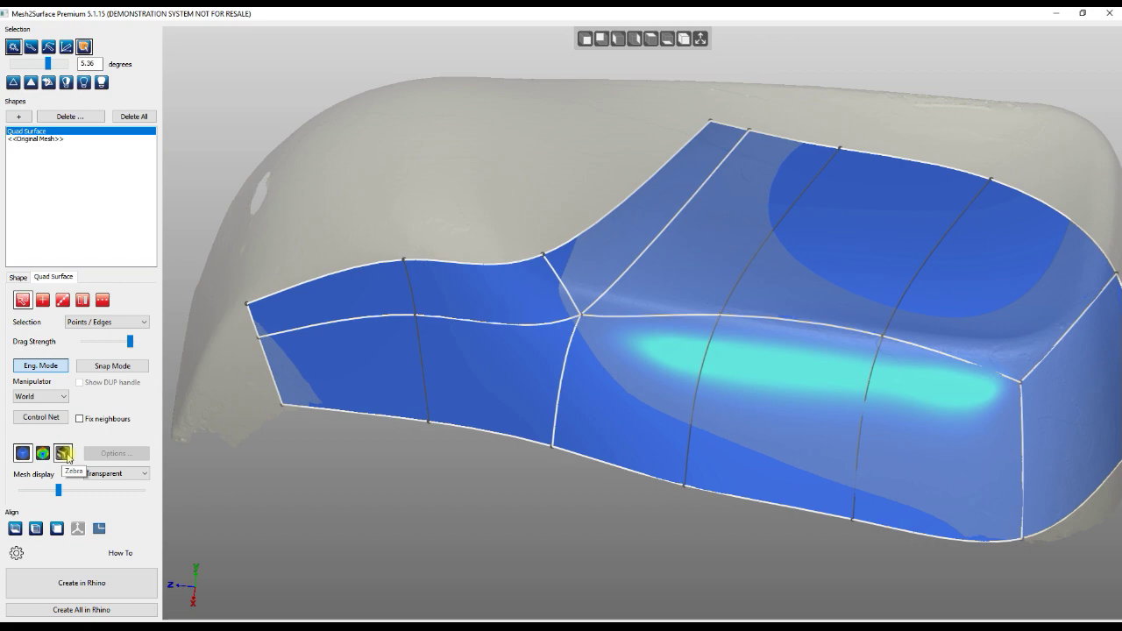
{"action": "left_click", "coordinate": [64, 453]}
{"action": "left_click_drag", "start_coordinate": [342, 468], "coordinate": [566, 338]}
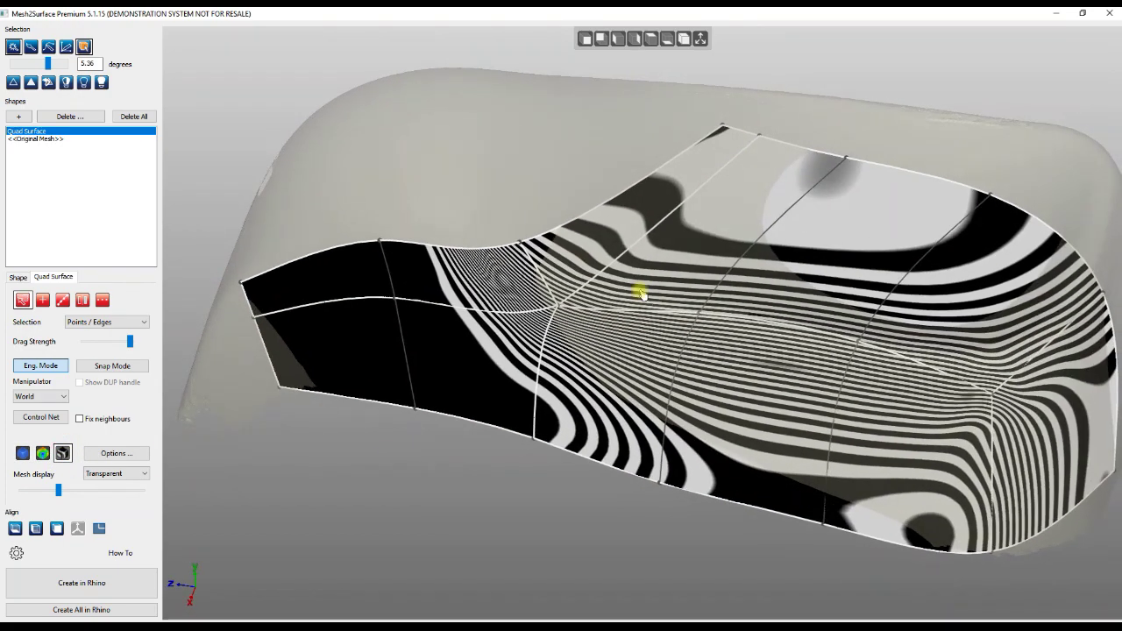
{"action": "left_click", "coordinate": [721, 127]}
{"action": "left_click_drag", "start_coordinate": [668, 120], "coordinate": [603, 109]}
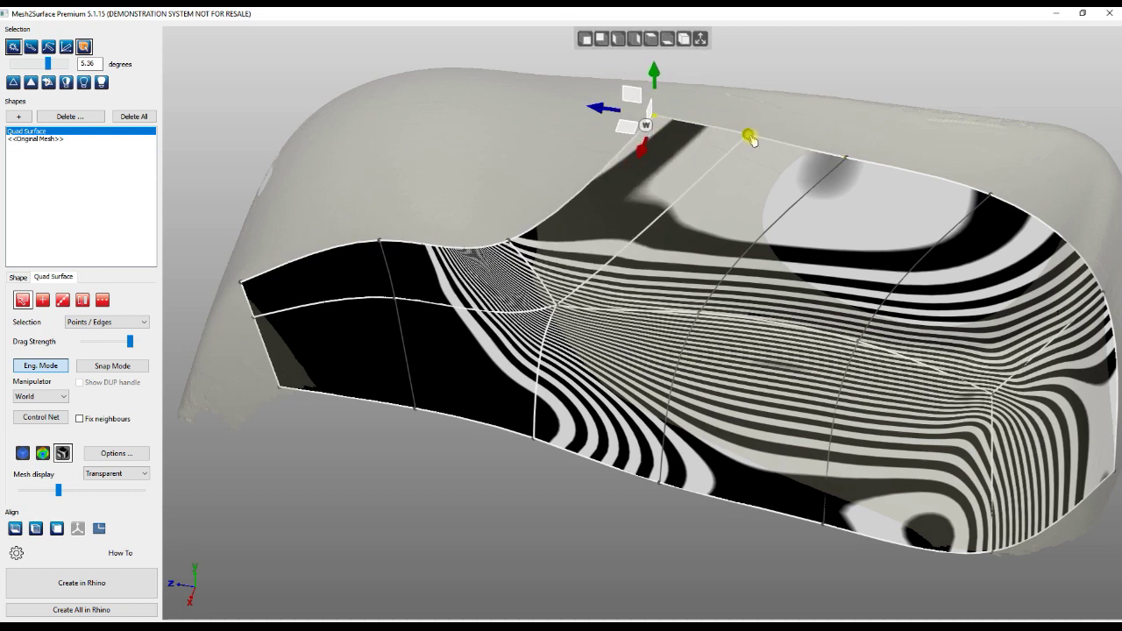
Step: Adjust the top patch's outer-edge point next to its free corner slightly along Y
{"action": "left_click", "coordinate": [750, 137]}
{"action": "mouse_move", "coordinate": [750, 90]}
{"action": "left_mouse_down"}
{"action": "mouse_move", "coordinate": [750, 108]}
{"action": "mouse_move", "coordinate": [750, 91]}
{"action": "left_mouse_up"}
{"action": "right_click_drag", "start_coordinate": [501, 307], "coordinate": [417, 286]}
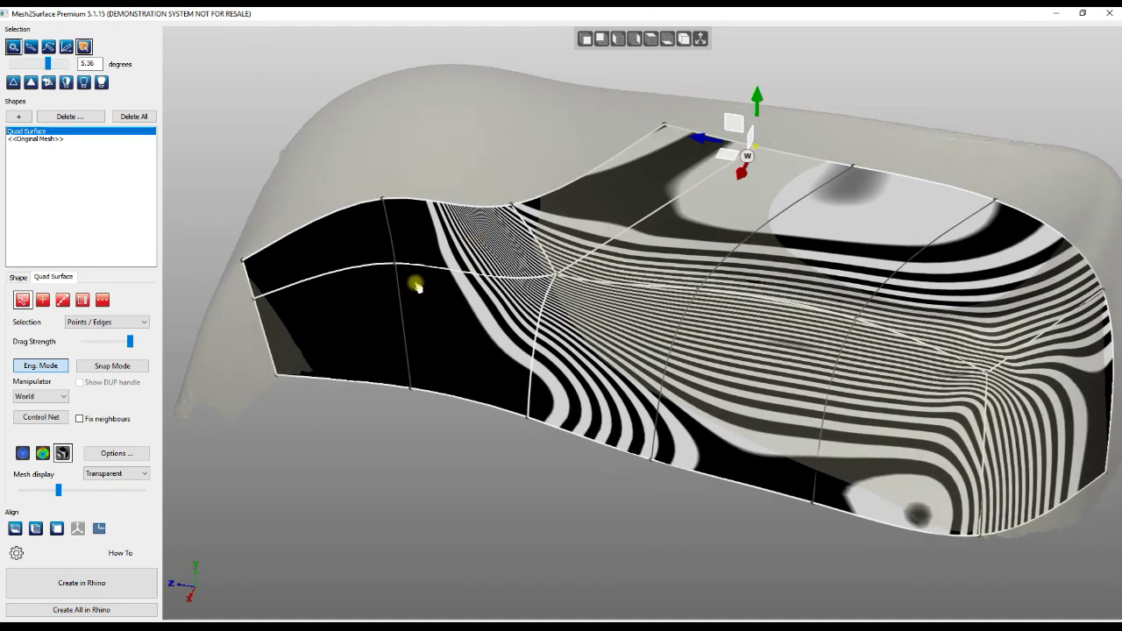
{"action": "left_click", "coordinate": [344, 485]}
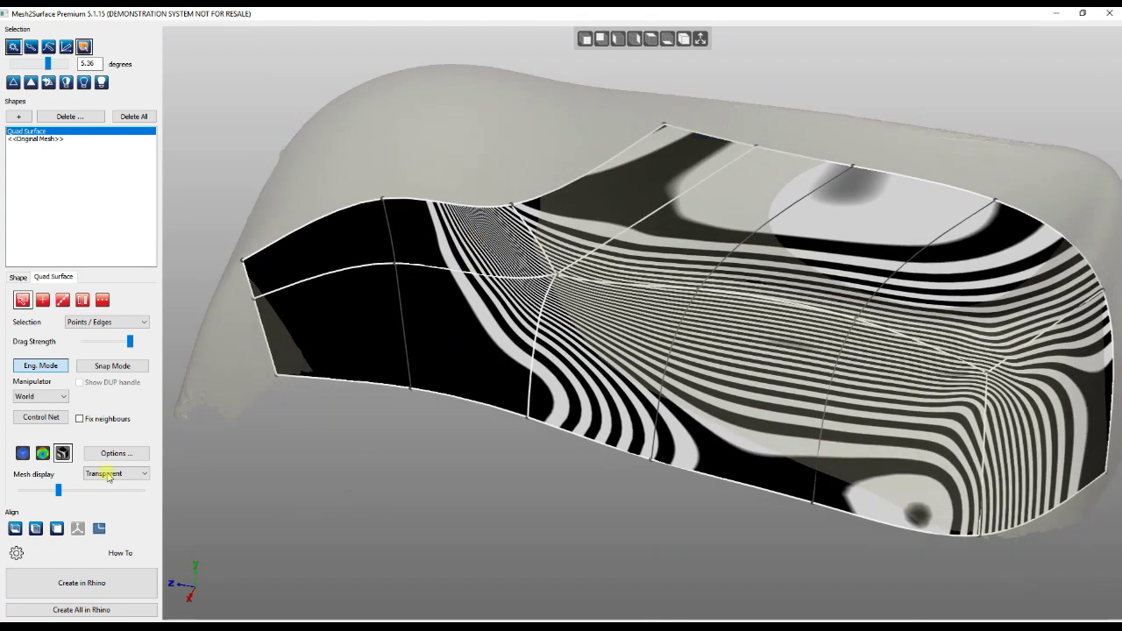
Step: Turn on the deviation colour map and move the side wall's lower end corner along X to fit the mesh
{"action": "left_click", "coordinate": [43, 454]}
{"action": "right_click_drag", "start_coordinate": [417, 474], "coordinate": [474, 516]}
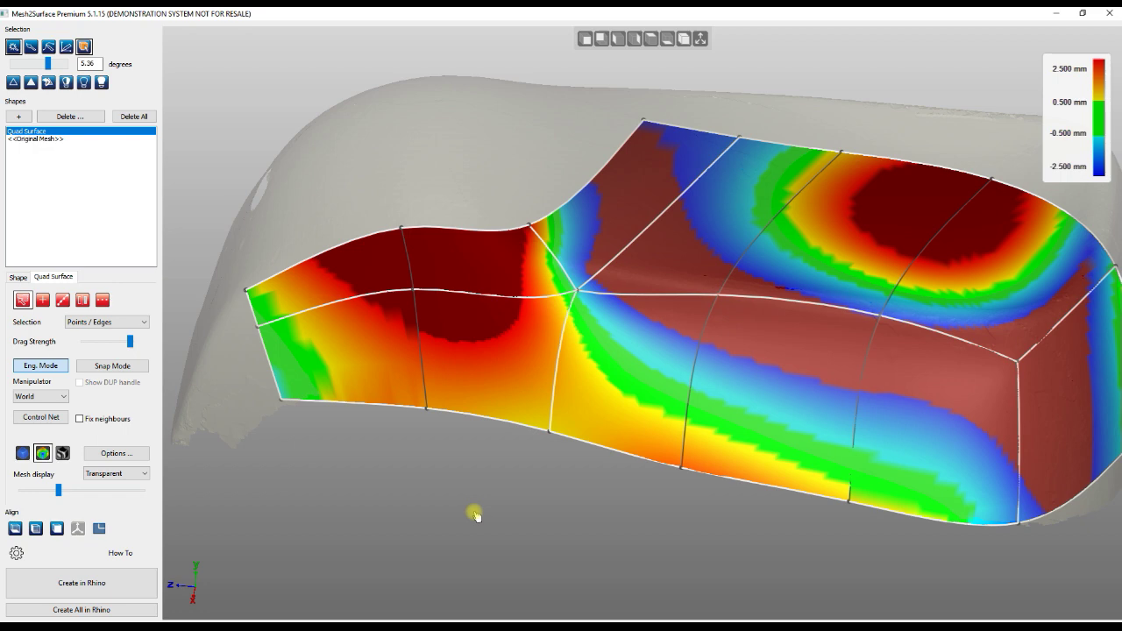
{"action": "left_click", "coordinate": [281, 402]}
{"action": "right_click_drag", "start_coordinate": [407, 469], "coordinate": [297, 446]}
{"action": "scroll", "coordinate": [294, 439], "scroll_direction": "up", "scroll_amount": 3}
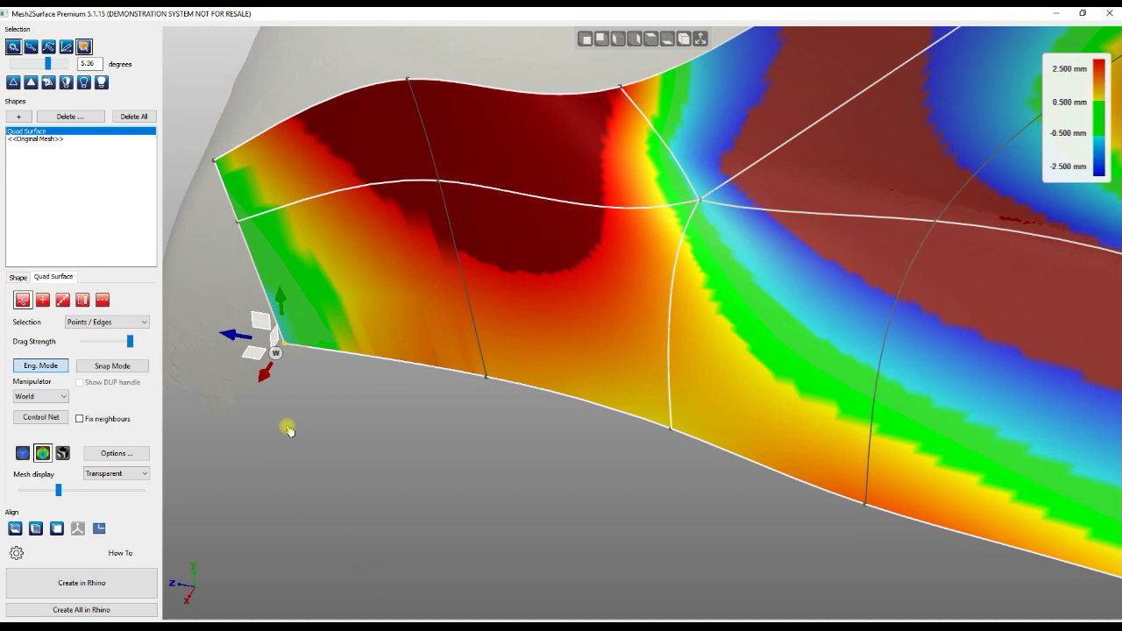
{"action": "left_click_drag", "start_coordinate": [267, 379], "coordinate": [263, 377]}
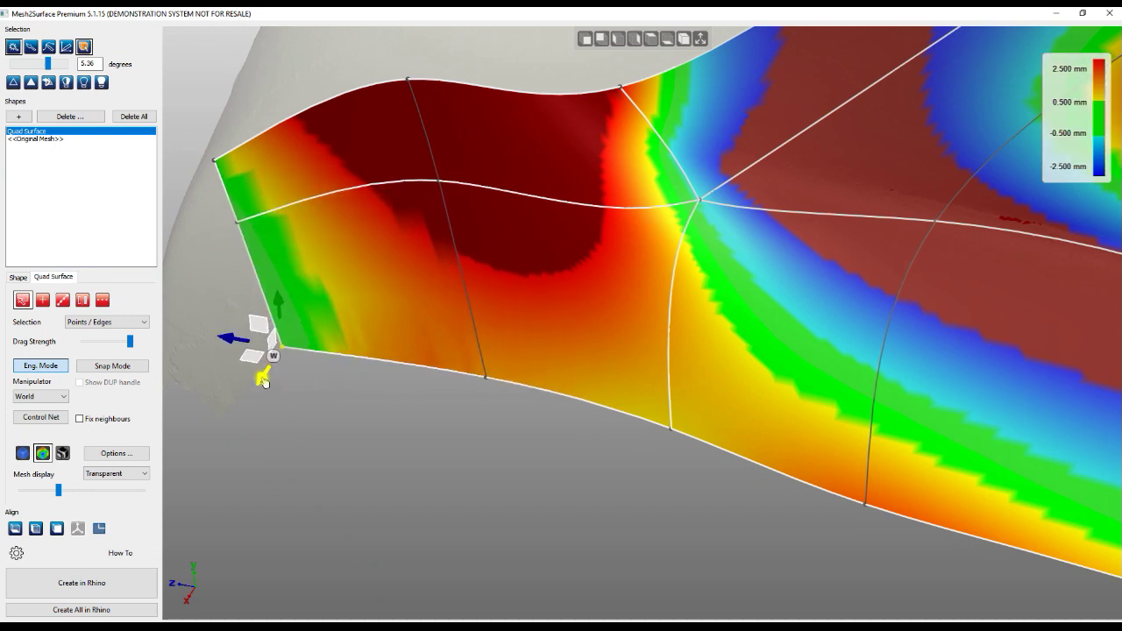
Step: Move the next two points on the side wall's lower edge along X to reduce the deviation
{"action": "left_click", "coordinate": [488, 380]}
{"action": "left_click_drag", "start_coordinate": [467, 406], "coordinate": [479, 401]}
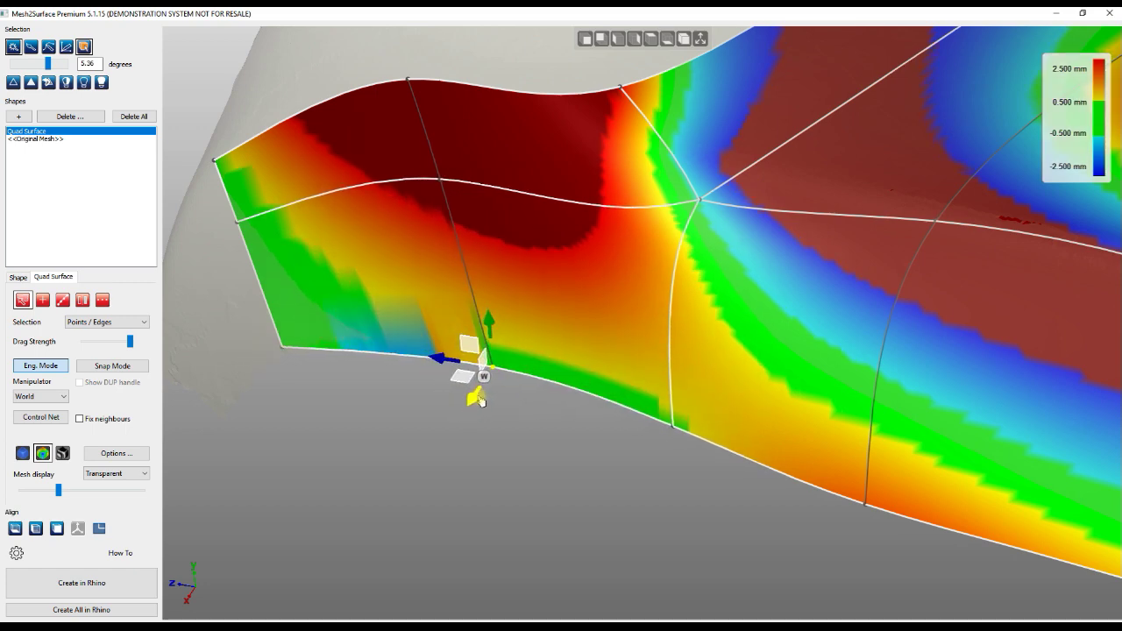
{"action": "left_click", "coordinate": [671, 431]}
{"action": "left_click_drag", "start_coordinate": [656, 454], "coordinate": [658, 457]}
Step: Move the side wall's upper seam point above the arch along X to fit the mesh
{"action": "left_click", "coordinate": [436, 180]}
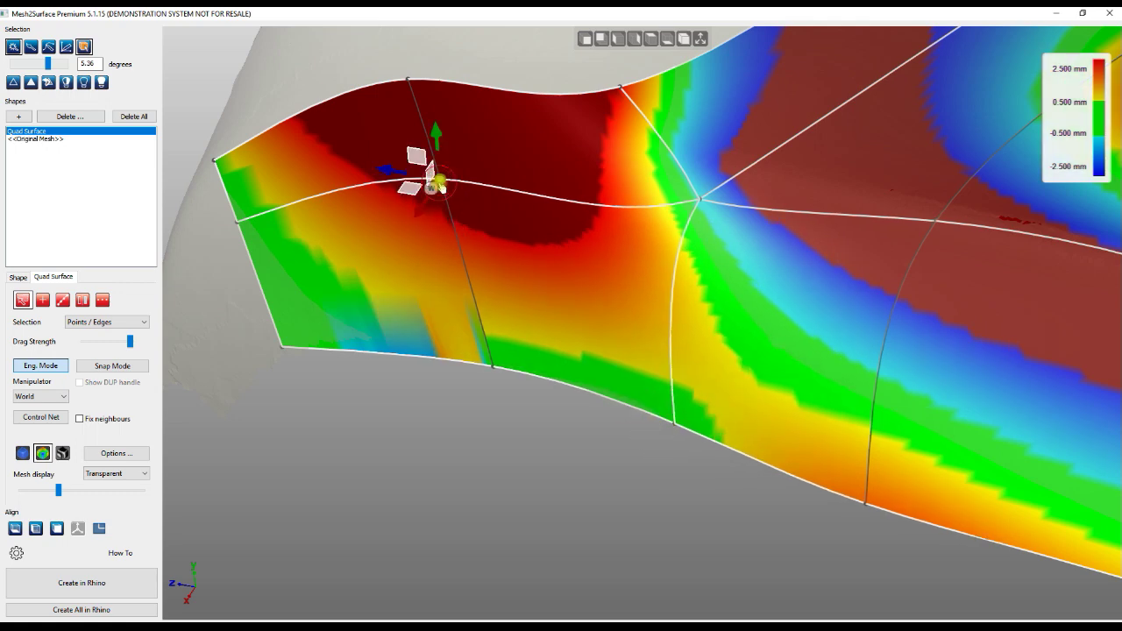
{"action": "left_click_drag", "start_coordinate": [421, 211], "coordinate": [478, 179]}
{"action": "right_click_drag", "start_coordinate": [487, 309], "coordinate": [498, 395]}
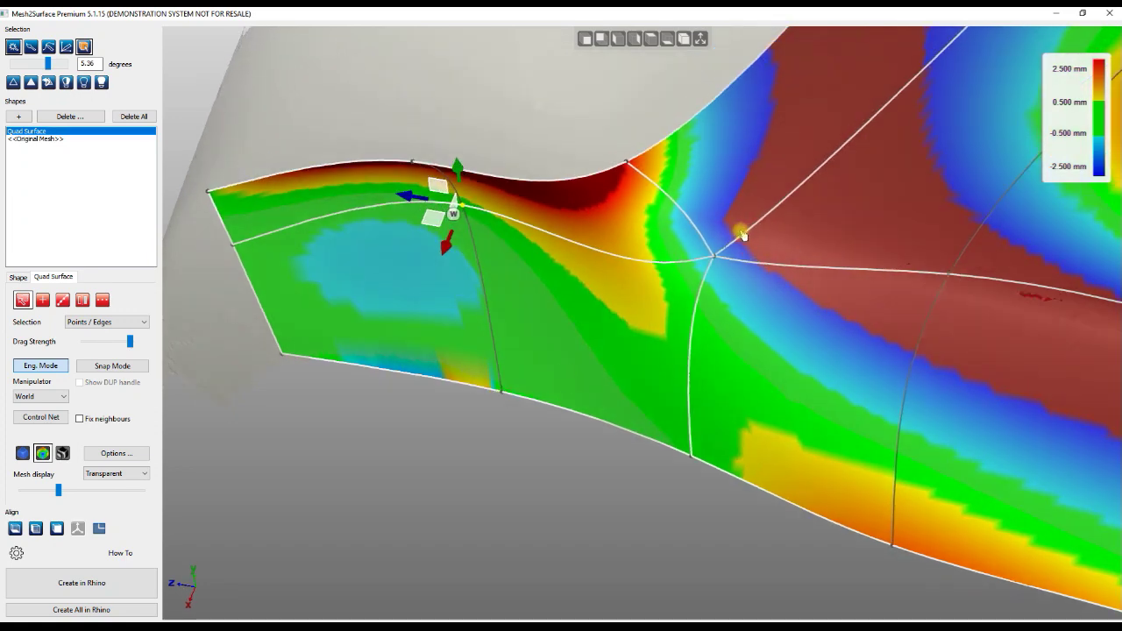
Step: Move the lower-edge point just beyond the vertical seam along X to fit the side wall to the mesh
{"action": "right_click_drag", "start_coordinate": [643, 387], "coordinate": [655, 328]}
{"action": "scroll", "coordinate": [655, 328], "scroll_direction": "down", "scroll_amount": 3}
{"action": "scroll", "coordinate": [810, 431], "scroll_direction": "up", "scroll_amount": 3}
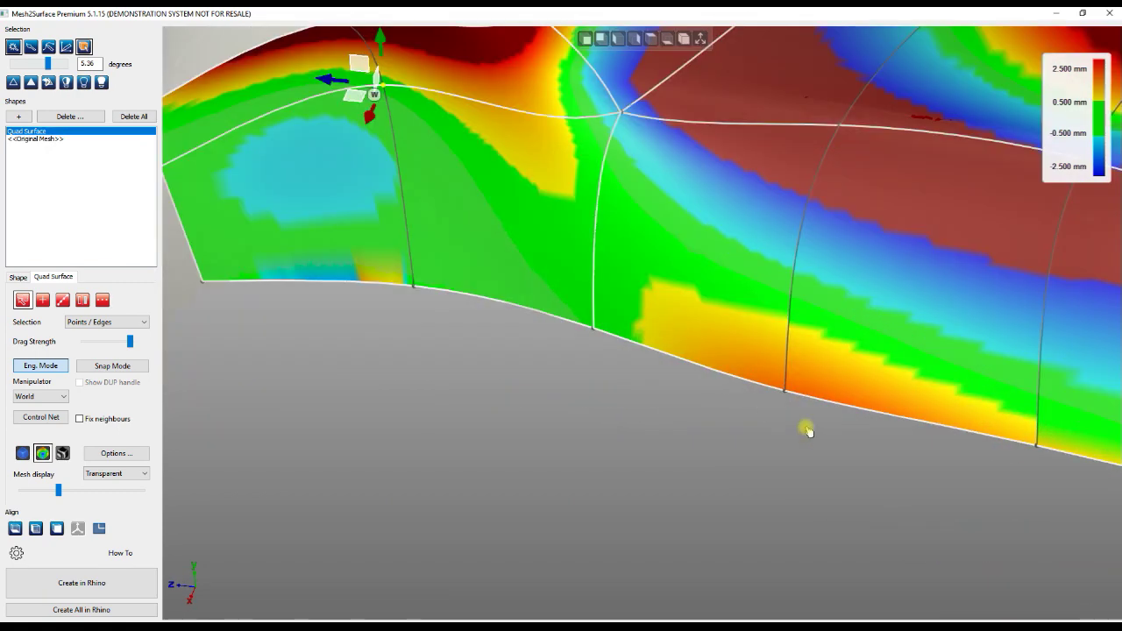
{"action": "left_click", "coordinate": [789, 397]}
{"action": "left_click_drag", "start_coordinate": [788, 400], "coordinate": [784, 409]}
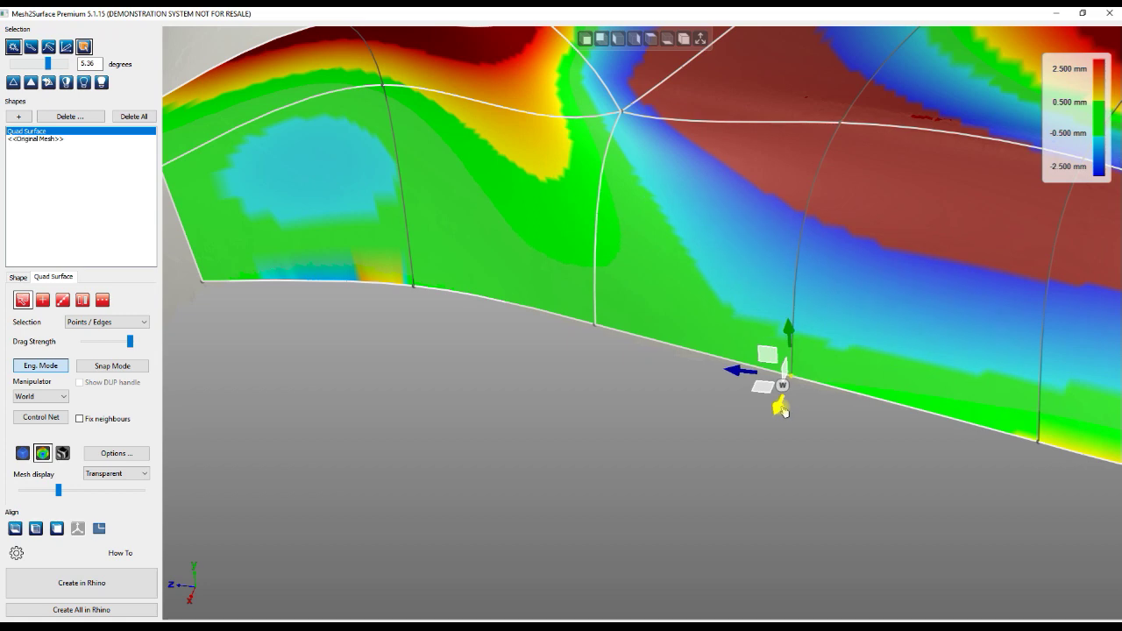
{"action": "scroll", "coordinate": [575, 420], "scroll_direction": "down", "scroll_amount": 4}
{"action": "right_click_drag", "start_coordinate": [574, 421], "coordinate": [600, 487]}
{"action": "scroll", "coordinate": [775, 453], "scroll_direction": "up", "scroll_amount": 4}
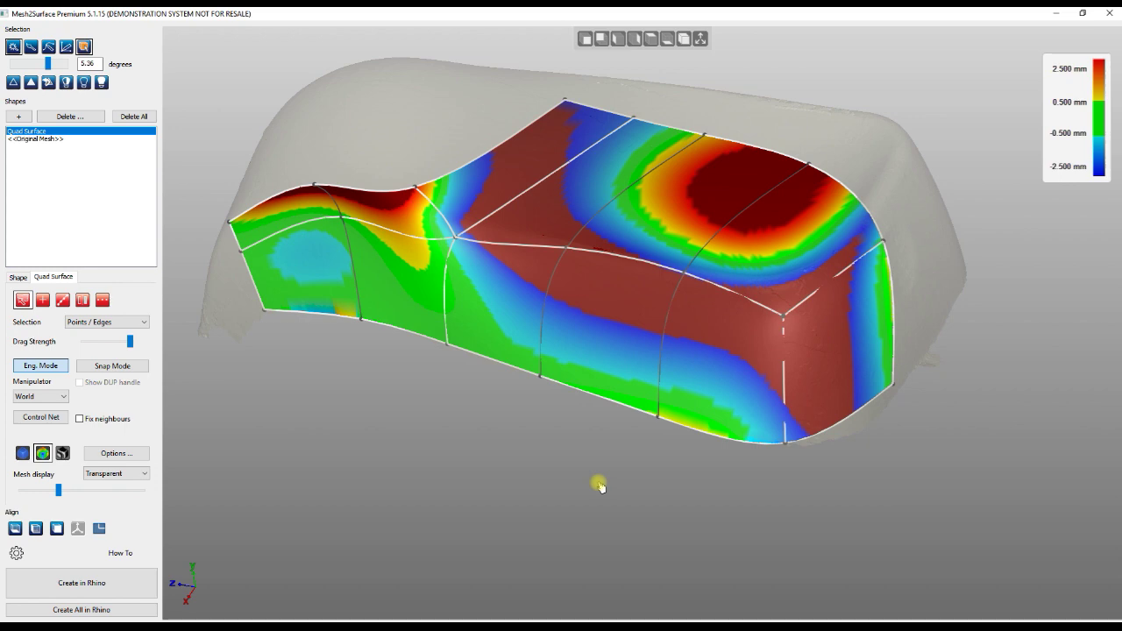
Step: Switch to the plain shaded display, check the bare surface and create the quad surface in Rhino
{"action": "left_click", "coordinate": [22, 453]}
{"action": "mouse_move", "coordinate": [412, 419]}
{"action": "right_mouse_down"}
{"action": "mouse_move", "coordinate": [441, 471]}
{"action": "mouse_move", "coordinate": [489, 458]}
{"action": "mouse_move", "coordinate": [489, 356]}
{"action": "mouse_move", "coordinate": [486, 413]}
{"action": "mouse_move", "coordinate": [462, 394]}
{"action": "right_mouse_up"}
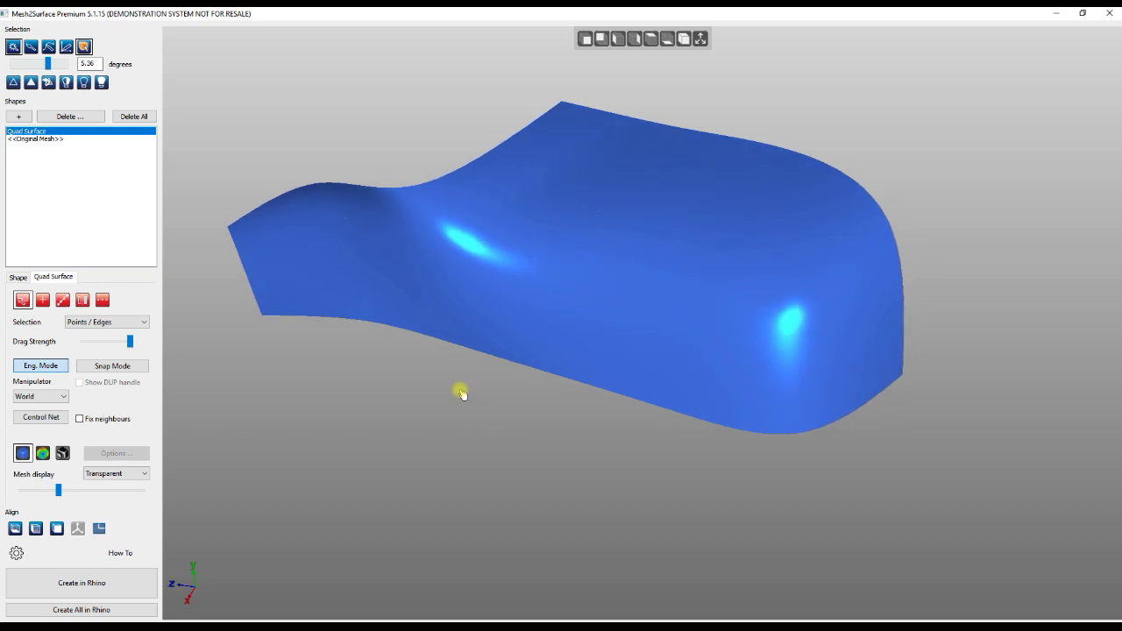
{"action": "left_click", "coordinate": [76, 580]}
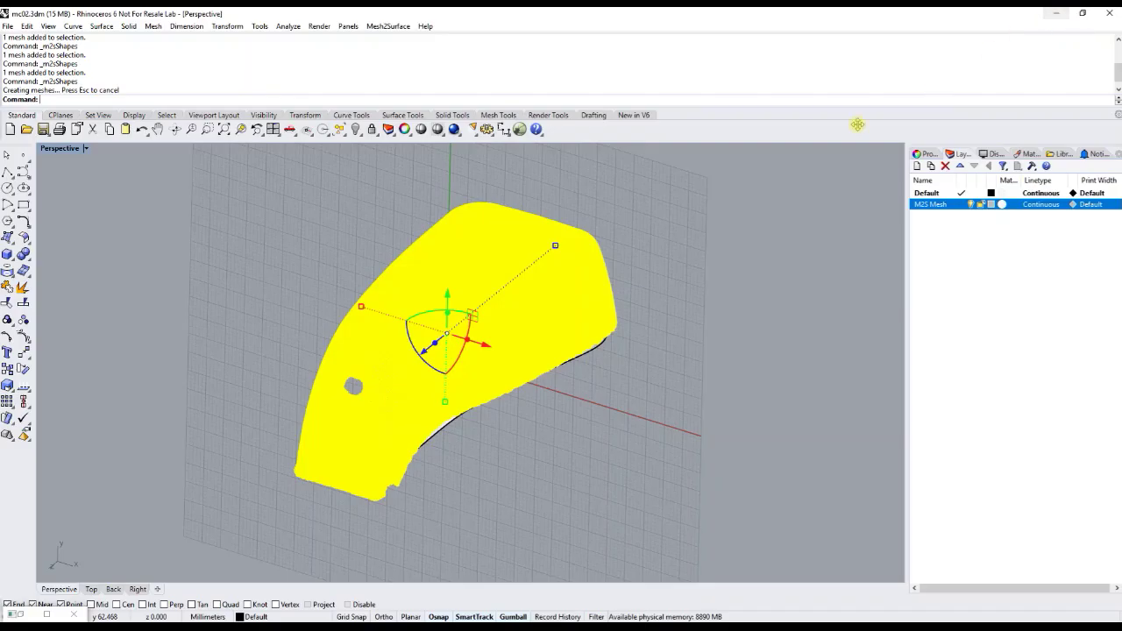
Step: Hide the M2S Mesh layer in Rhino and inspect the created surface patches
{"action": "right_click_drag", "start_coordinate": [695, 219], "coordinate": [692, 233]}
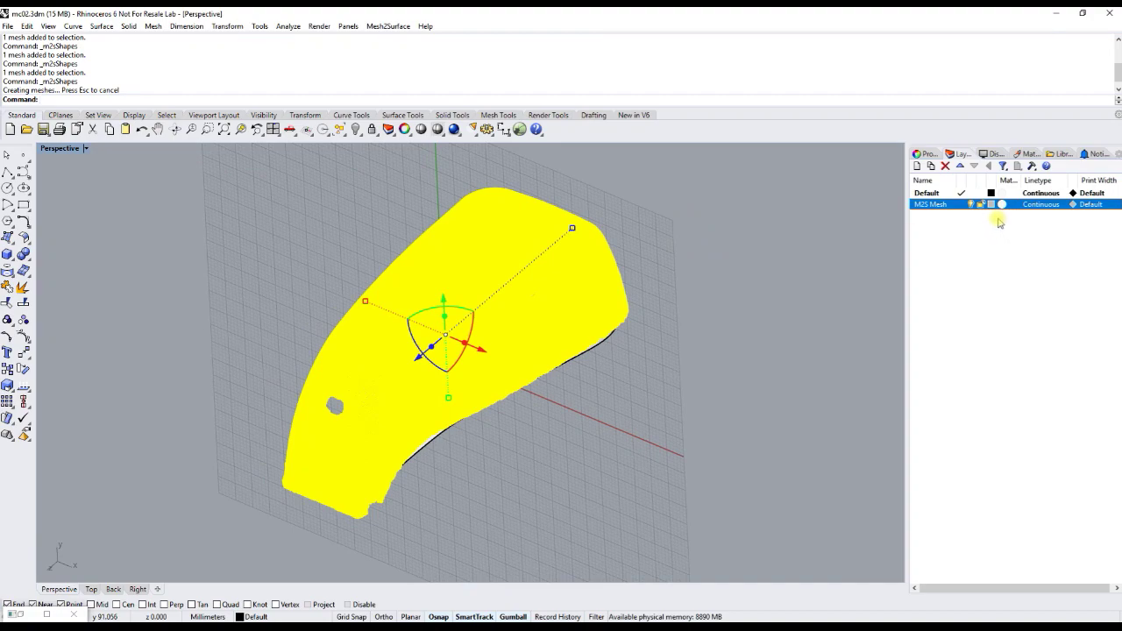
{"action": "left_click", "coordinate": [971, 204]}
{"action": "right_click_drag", "start_coordinate": [608, 301], "coordinate": [453, 474]}
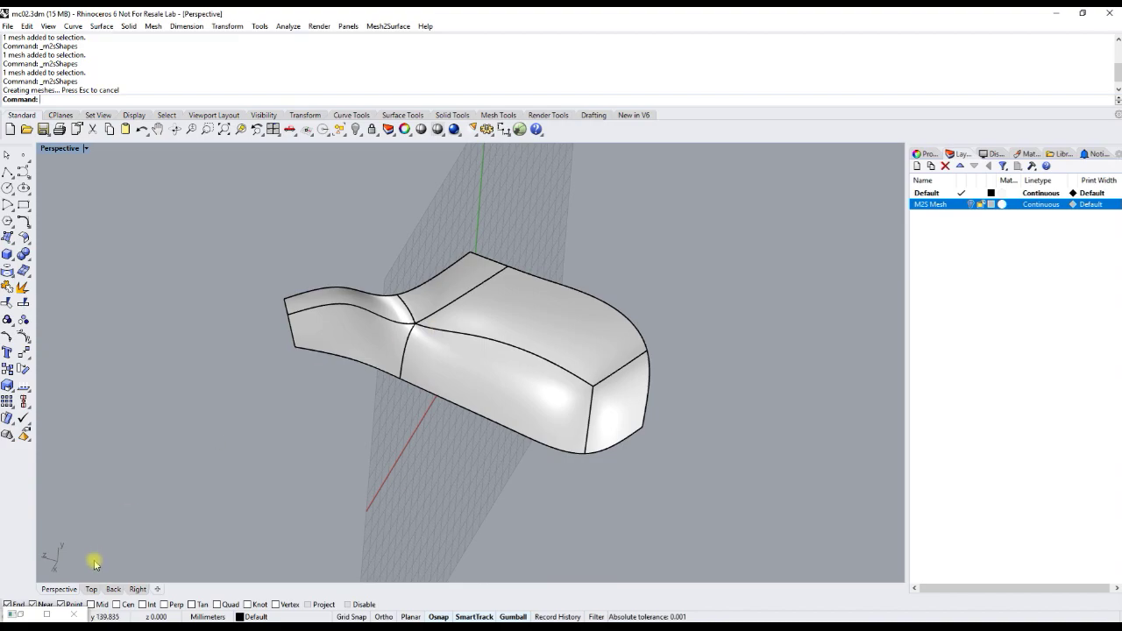
Step: Switch back to Mesh2Surface and show the quad surface's control net
{"action": "left_click", "coordinate": [21, 614]}
{"action": "right_click_drag", "start_coordinate": [459, 413], "coordinate": [468, 449]}
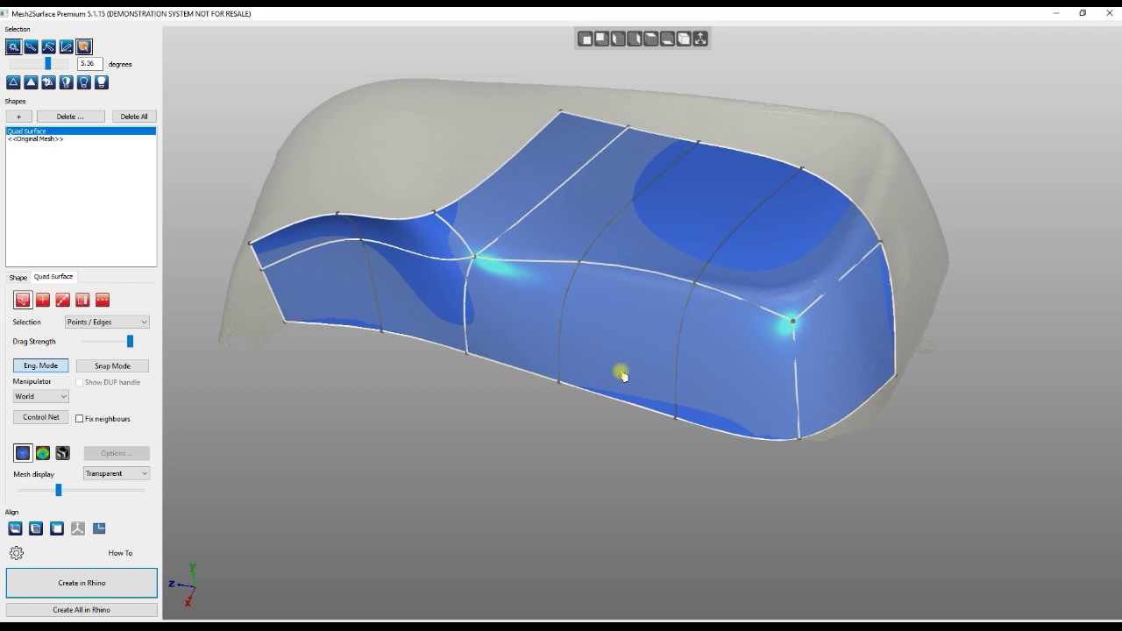
{"action": "right_click_drag", "start_coordinate": [529, 325], "coordinate": [421, 321]}
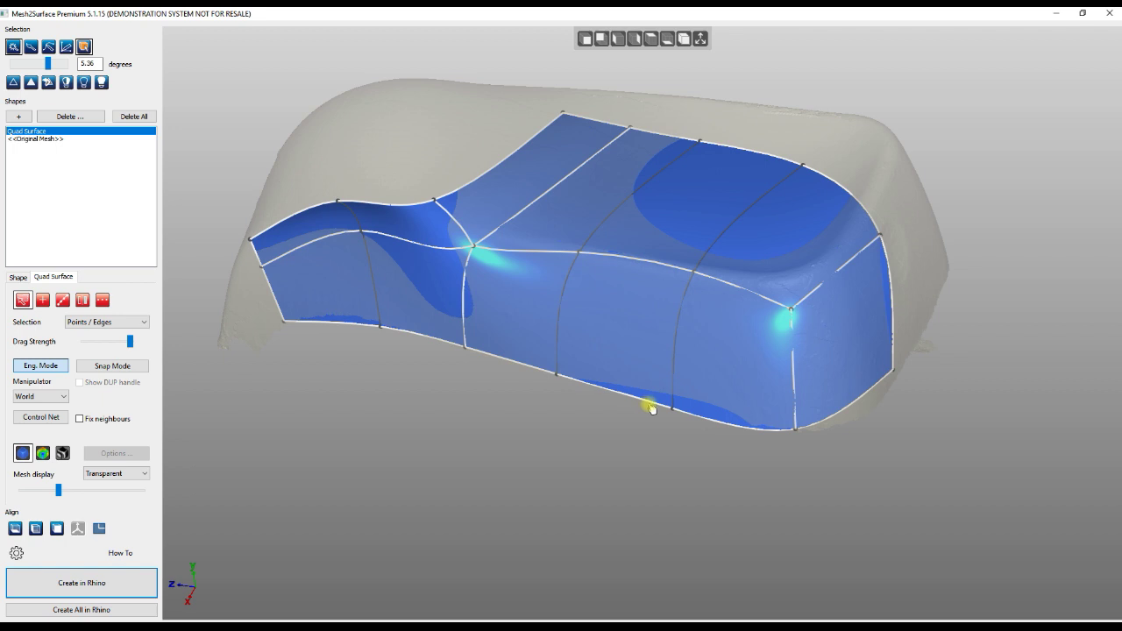
{"action": "left_click_drag", "start_coordinate": [555, 432], "coordinate": [677, 494]}
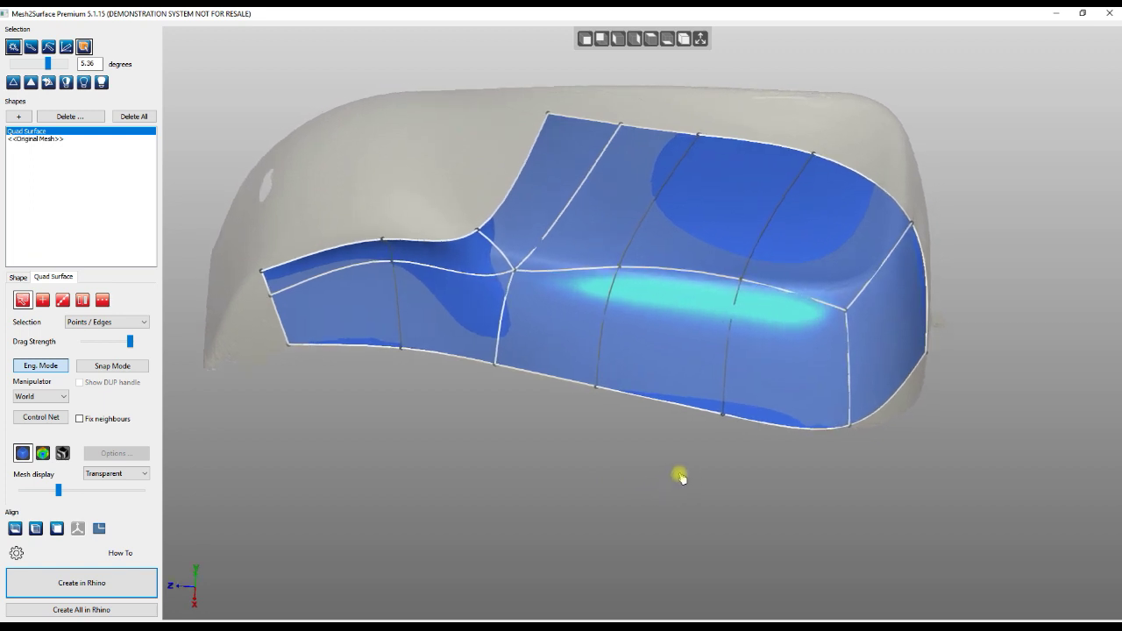
{"action": "left_click", "coordinate": [56, 418]}
{"action": "left_click_drag", "start_coordinate": [466, 431], "coordinate": [452, 338]}
{"action": "left_click_drag", "start_coordinate": [453, 394], "coordinate": [379, 412]}
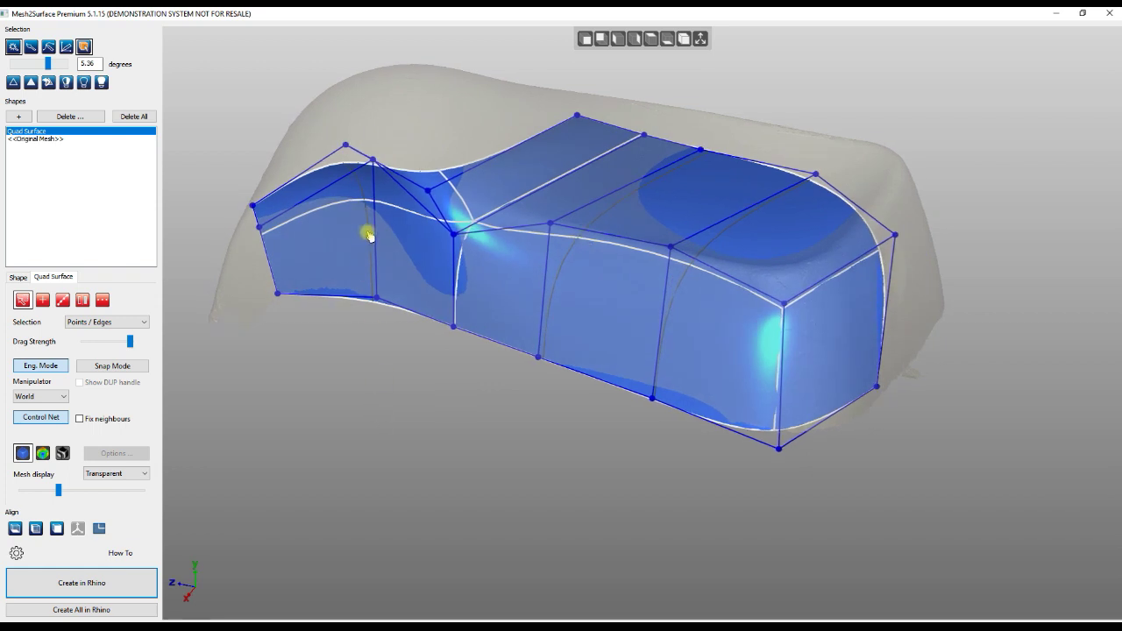
Step: Move the control point on the seam above the arch outward along X
{"action": "left_click", "coordinate": [373, 165]}
{"action": "left_click_drag", "start_coordinate": [358, 182], "coordinate": [306, 247]}
{"action": "right_click_drag", "start_coordinate": [422, 400], "coordinate": [464, 421]}
Step: Raise the control point beside the upper junction and the upper end corner control point along Y
{"action": "left_click", "coordinate": [441, 225]}
{"action": "right_click_drag", "start_coordinate": [421, 314], "coordinate": [417, 277]}
{"action": "left_click_drag", "start_coordinate": [441, 172], "coordinate": [440, 146]}
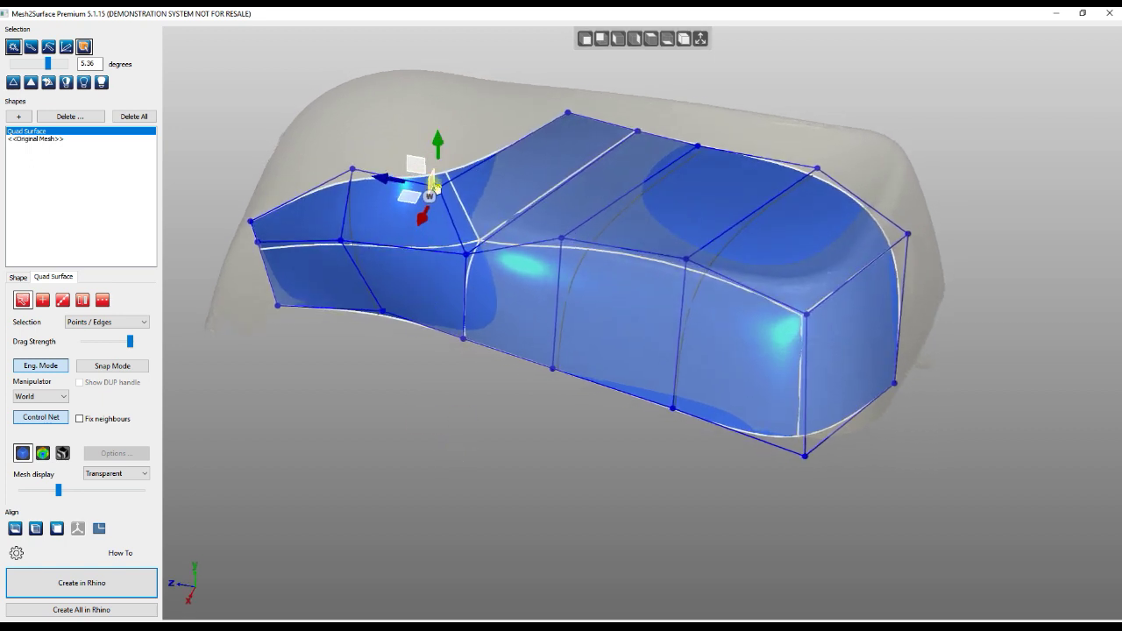
{"action": "left_click", "coordinate": [251, 225]}
{"action": "left_click_drag", "start_coordinate": [251, 179], "coordinate": [251, 150]}
{"action": "right_click_drag", "start_coordinate": [310, 276], "coordinate": [350, 365]}
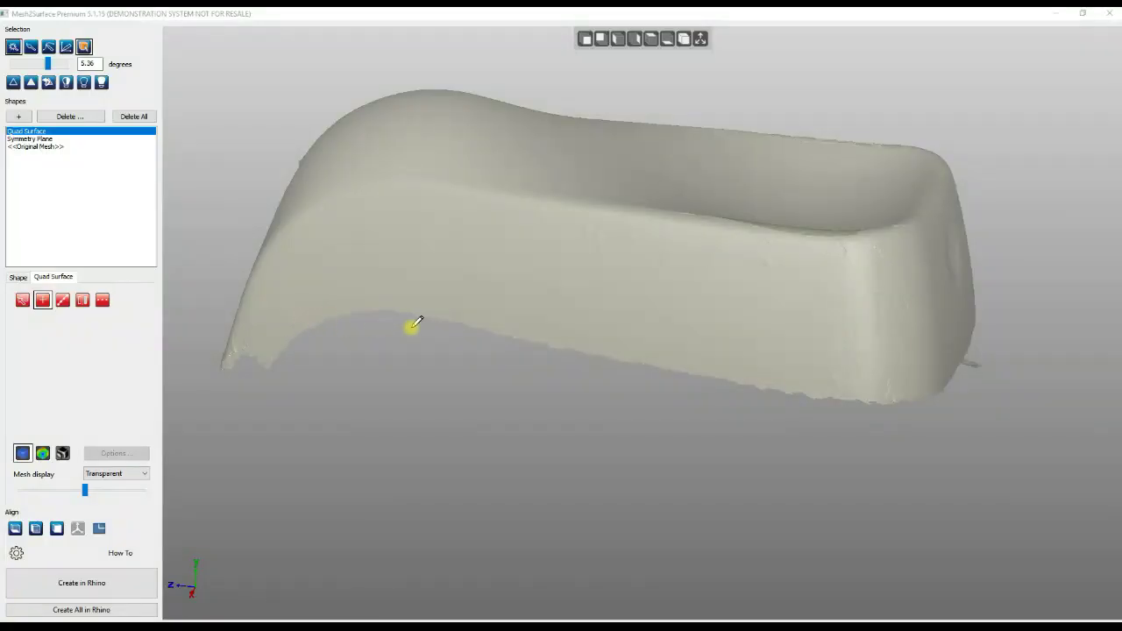
Step: Enable Snap Mode for editing a new quad surface on the bare mesh
{"action": "left_click", "coordinate": [29, 302]}
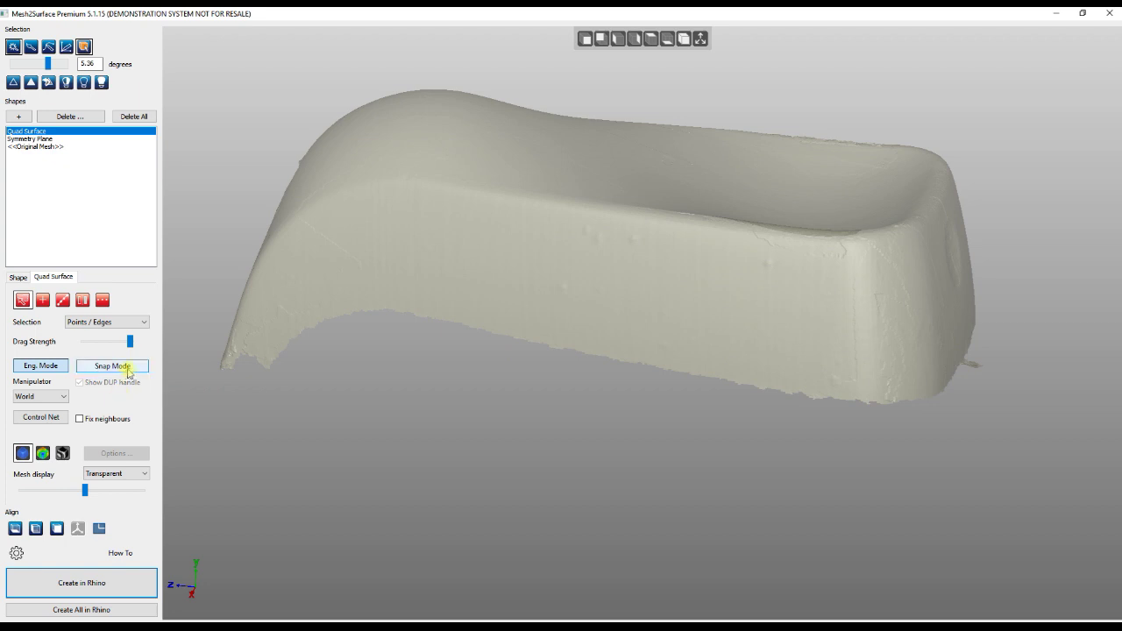
{"action": "right_click_drag", "start_coordinate": [536, 404], "coordinate": [559, 419]}
{"action": "key", "text": "a"}
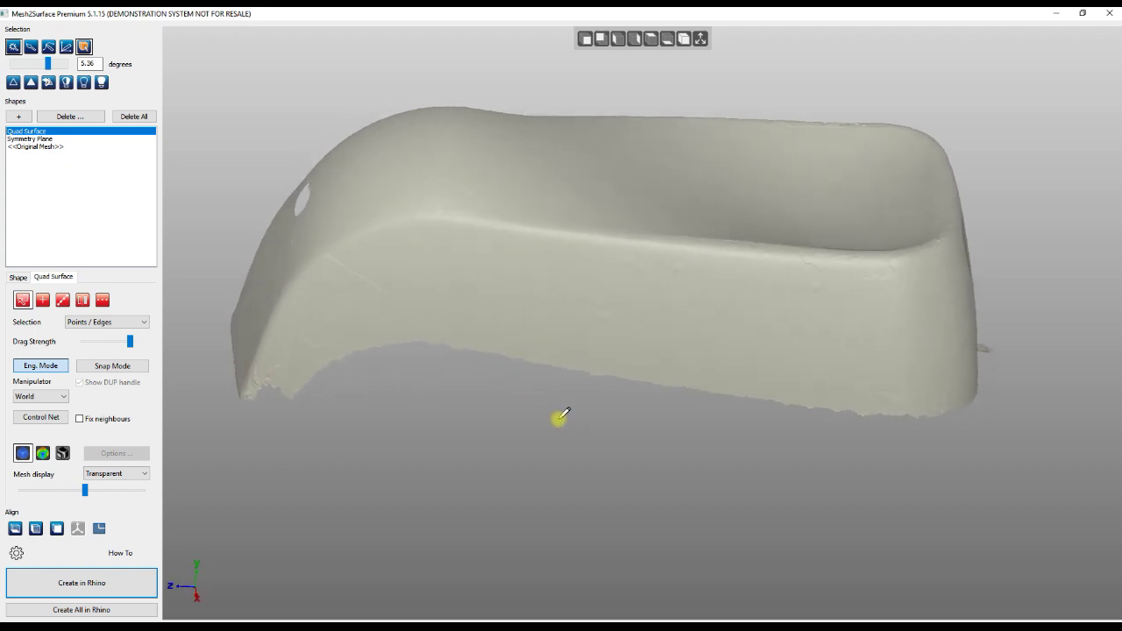
{"action": "left_click", "coordinate": [22, 300]}
{"action": "left_click", "coordinate": [99, 365]}
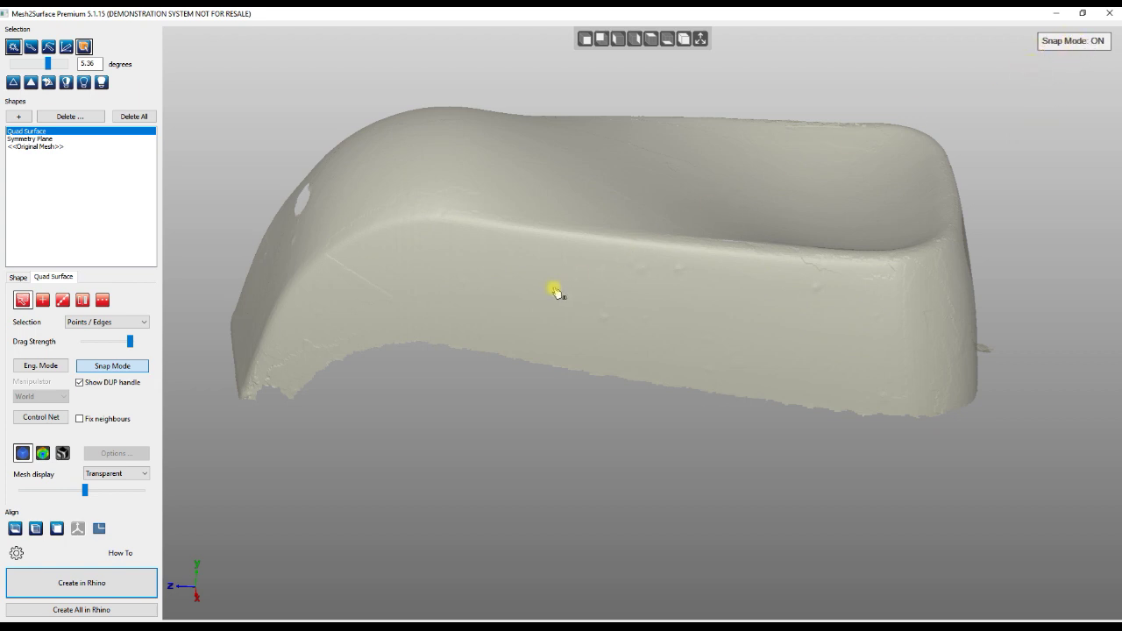
{"action": "mouse_move", "coordinate": [489, 319]}
{"action": "right_mouse_down"}
{"action": "mouse_move", "coordinate": [511, 306]}
{"action": "mouse_move", "coordinate": [584, 313]}
{"action": "right_mouse_up"}
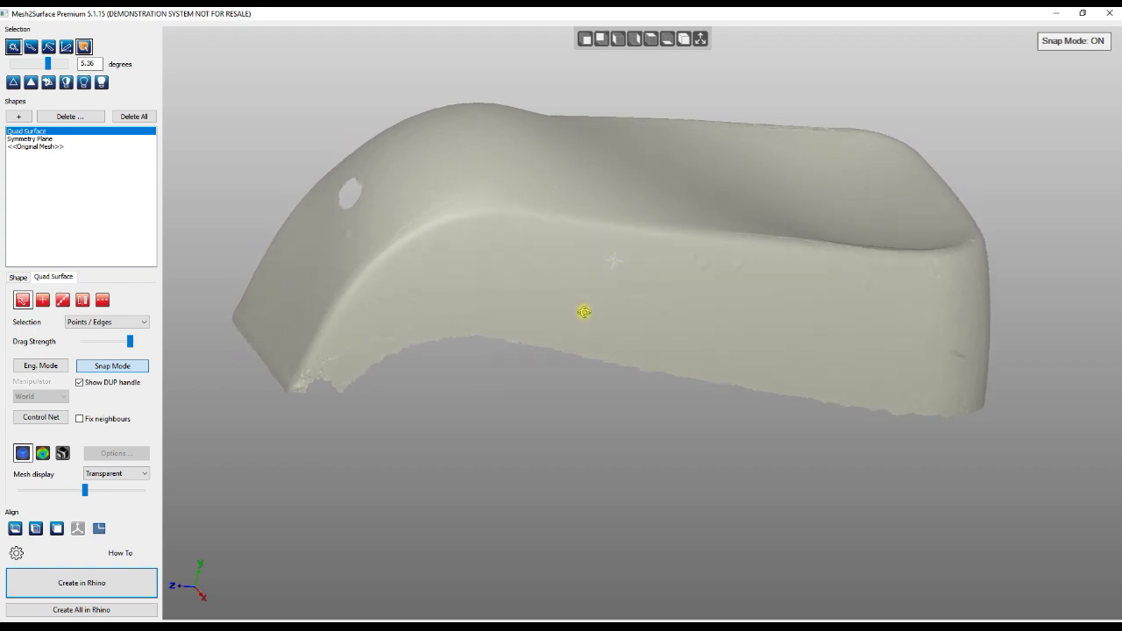
Step: Add a four-corner face on the mesh's side wall above the arch and adjust its upper end corner on the rounded edge
{"action": "key", "text": "a"}
{"action": "scroll", "coordinate": [341, 292], "scroll_direction": "up", "scroll_amount": 3}
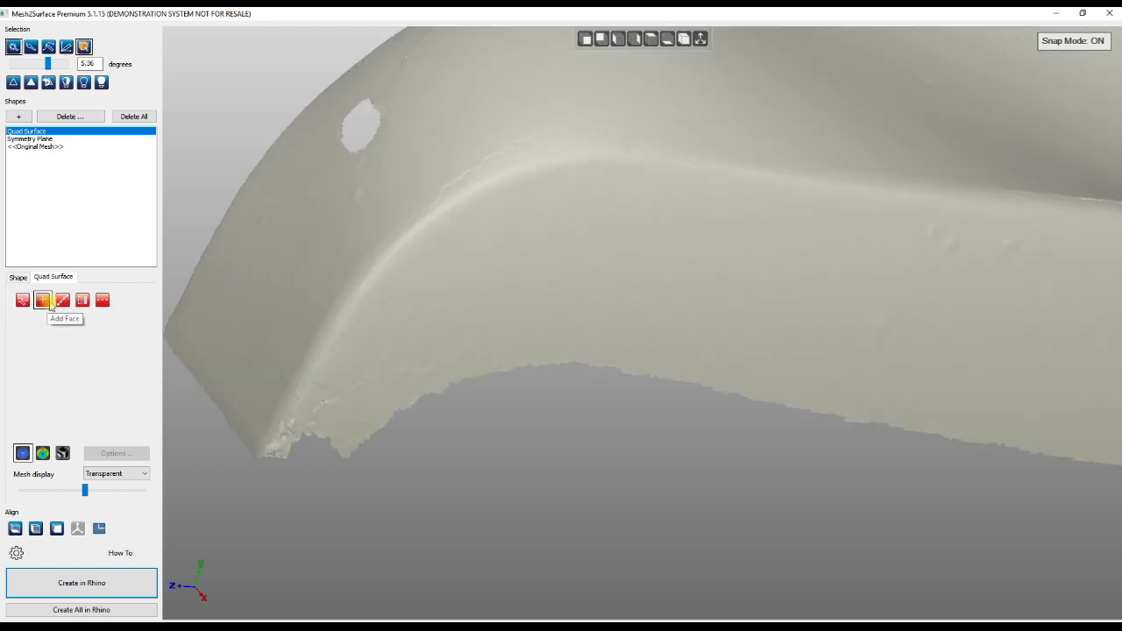
{"action": "left_click", "coordinate": [376, 276]}
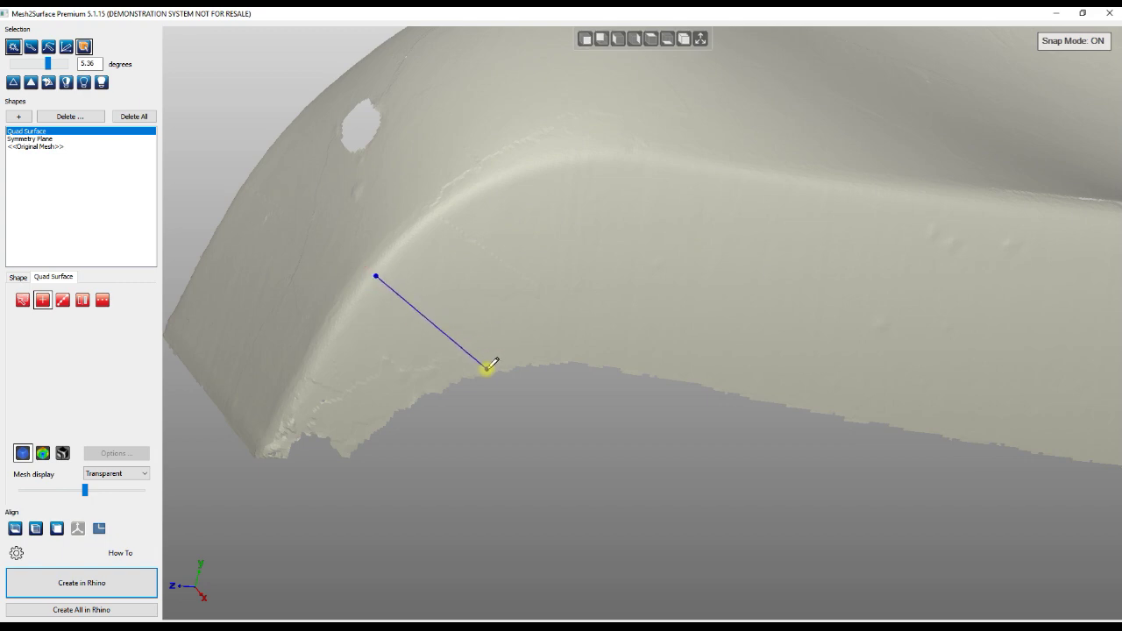
{"action": "left_click", "coordinate": [487, 368]}
{"action": "left_click", "coordinate": [652, 369]}
{"action": "left_click", "coordinate": [657, 160]}
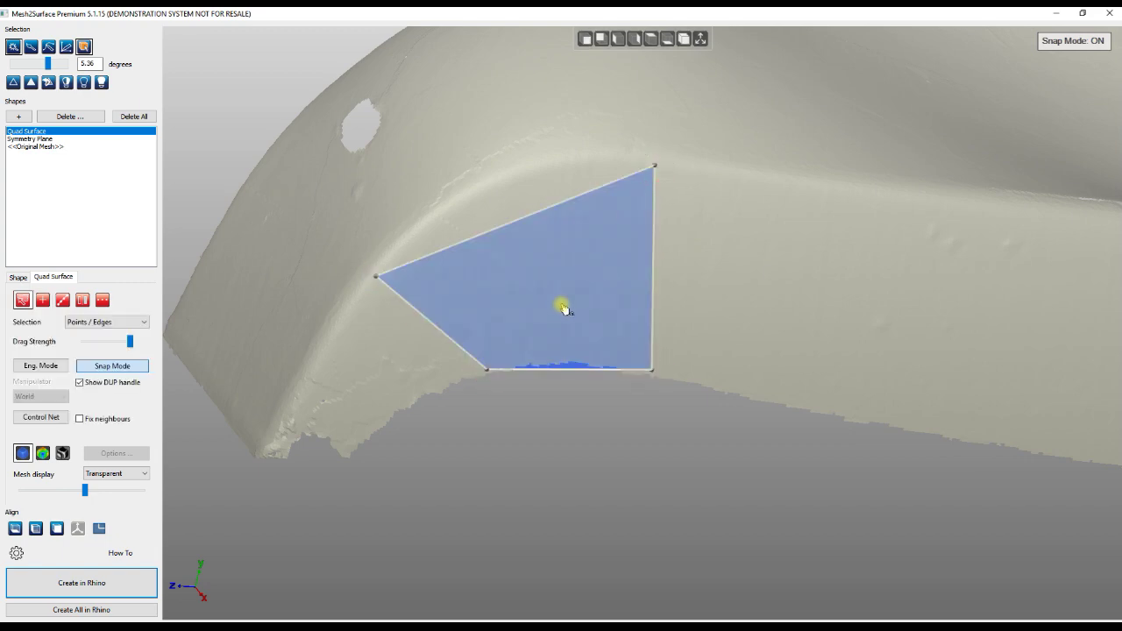
{"action": "middle_click_drag", "start_coordinate": [564, 306], "coordinate": [584, 331]}
{"action": "left_click_drag", "start_coordinate": [466, 322], "coordinate": [474, 298]}
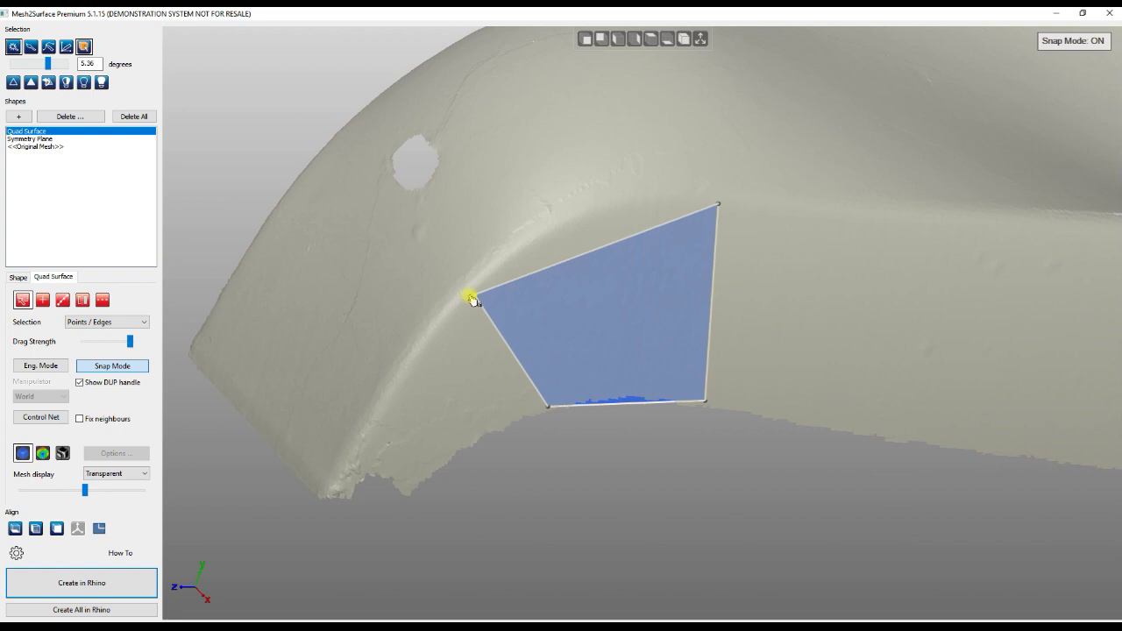
Step: Extrude the face's vertical edge along the side wall and reposition its new lower point and the shared upper point on the mesh
{"action": "right_click_drag", "start_coordinate": [446, 394], "coordinate": [307, 333]}
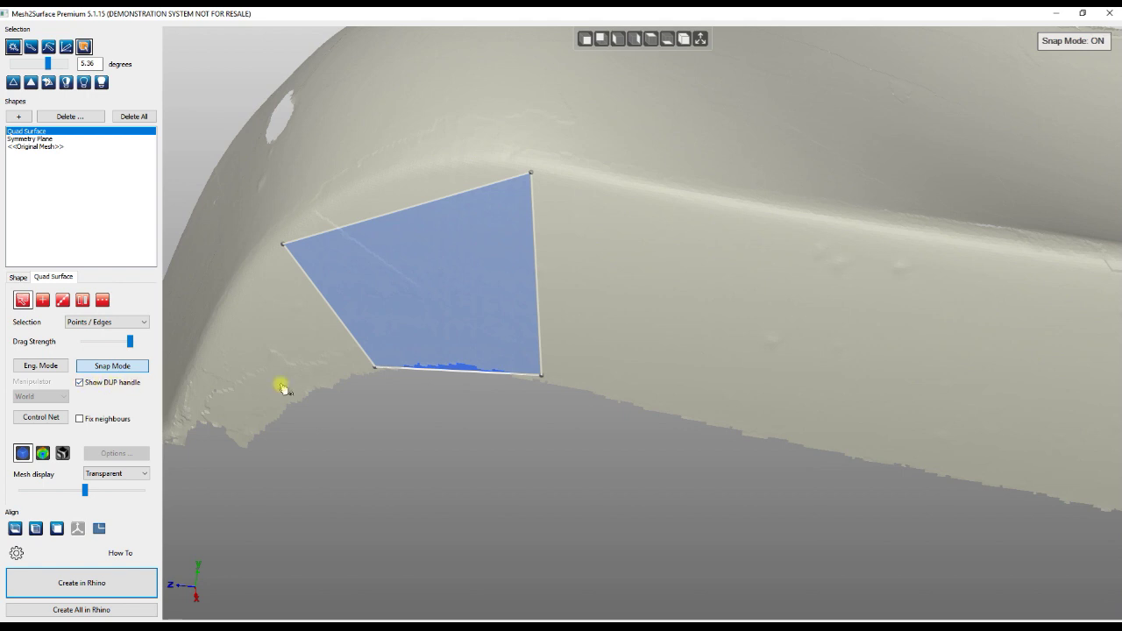
{"action": "right_click_drag", "start_coordinate": [689, 238], "coordinate": [647, 228]}
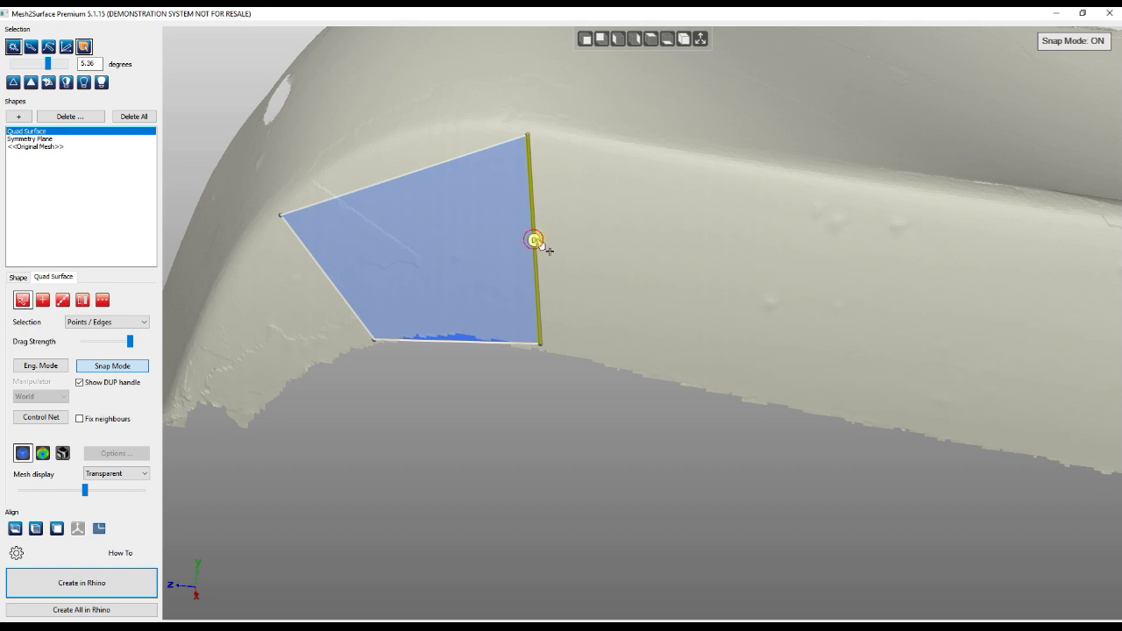
{"action": "left_click_drag", "start_coordinate": [532, 242], "coordinate": [734, 271]}
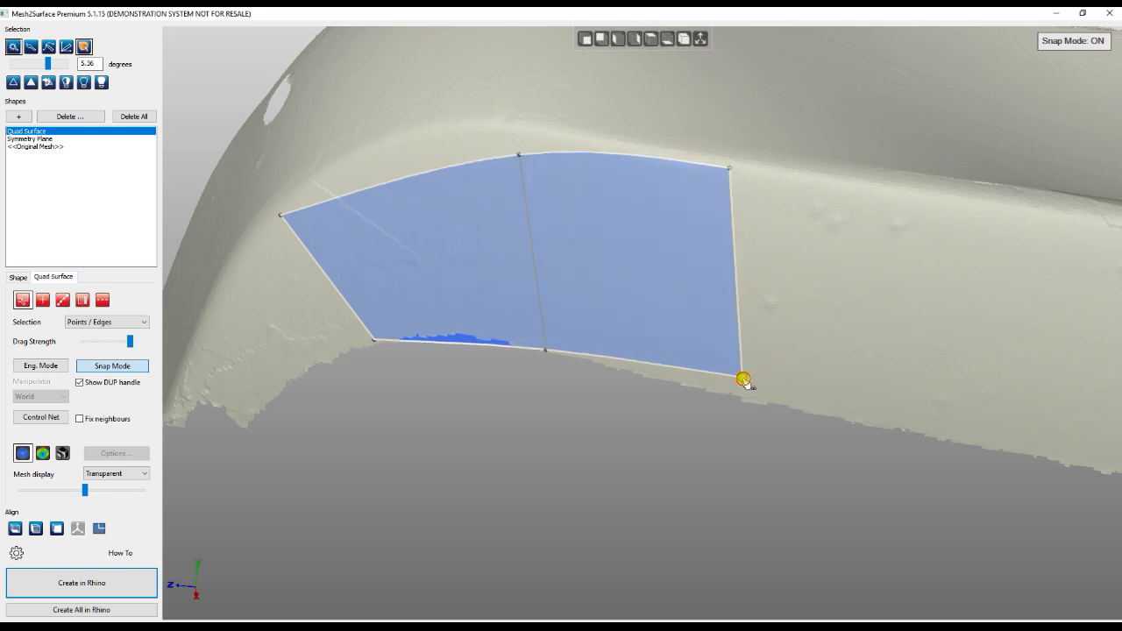
{"action": "left_click_drag", "start_coordinate": [743, 380], "coordinate": [699, 386]}
{"action": "left_click_drag", "start_coordinate": [521, 158], "coordinate": [433, 150]}
Step: Extrude the opposite end edge down along the arch and adjust the new segment's end on the mesh
{"action": "right_click_drag", "start_coordinate": [418, 385], "coordinate": [431, 294]}
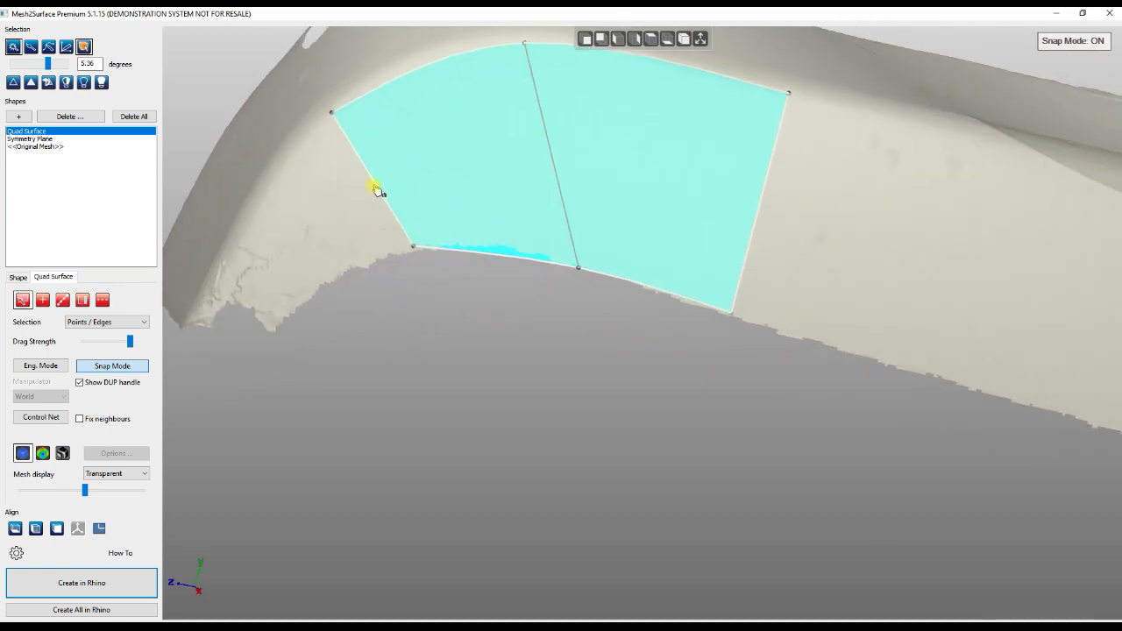
{"action": "left_click_drag", "start_coordinate": [375, 184], "coordinate": [276, 255]}
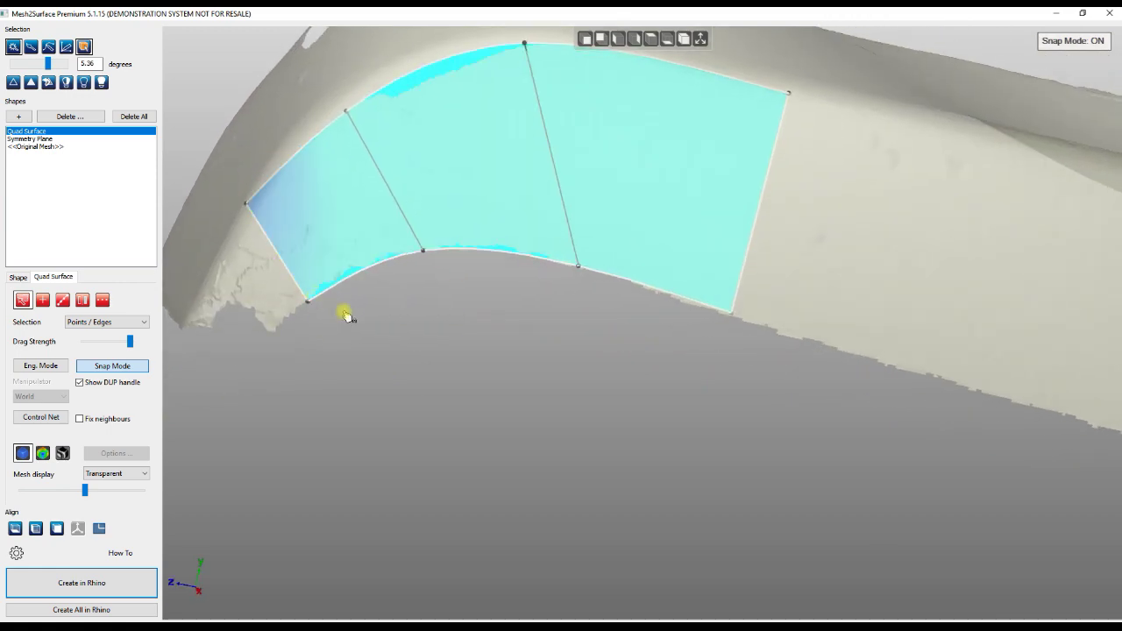
{"action": "left_click_drag", "start_coordinate": [312, 306], "coordinate": [316, 303]}
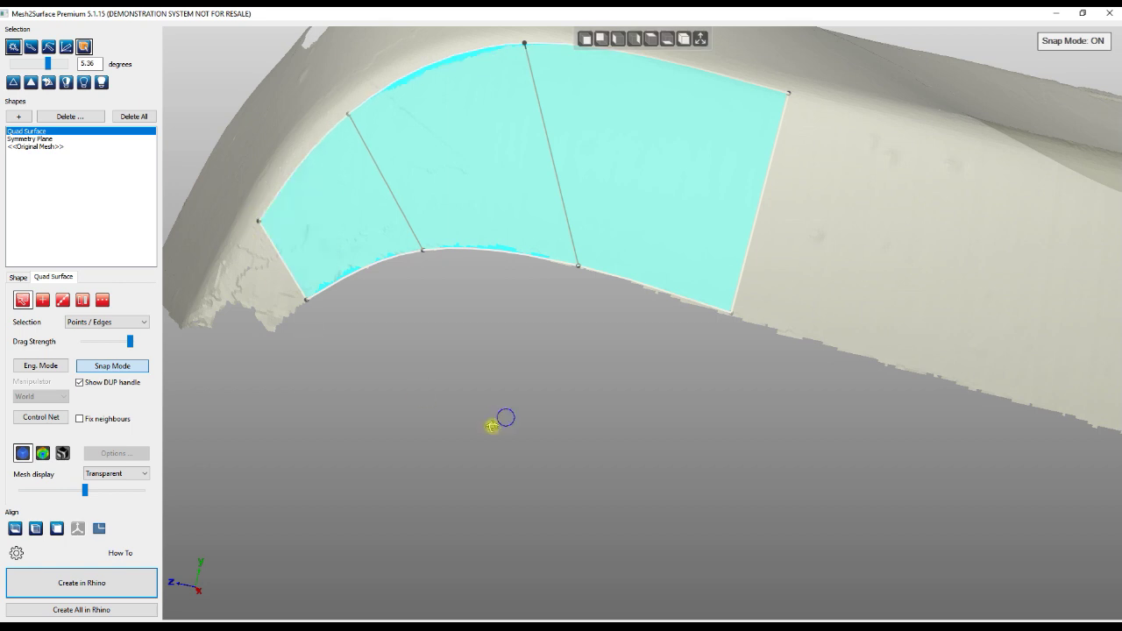
Step: Adjust the shared lower point of the middle faces along the arch border of the mesh
{"action": "right_click_drag", "start_coordinate": [500, 415], "coordinate": [472, 465]}
{"action": "mouse_move", "coordinate": [524, 344]}
{"action": "left_mouse_down"}
{"action": "mouse_move", "coordinate": [476, 338]}
{"action": "mouse_move", "coordinate": [483, 353]}
{"action": "mouse_move", "coordinate": [459, 433]}
{"action": "left_mouse_up"}
{"action": "left_click_drag", "start_coordinate": [493, 337], "coordinate": [451, 336]}
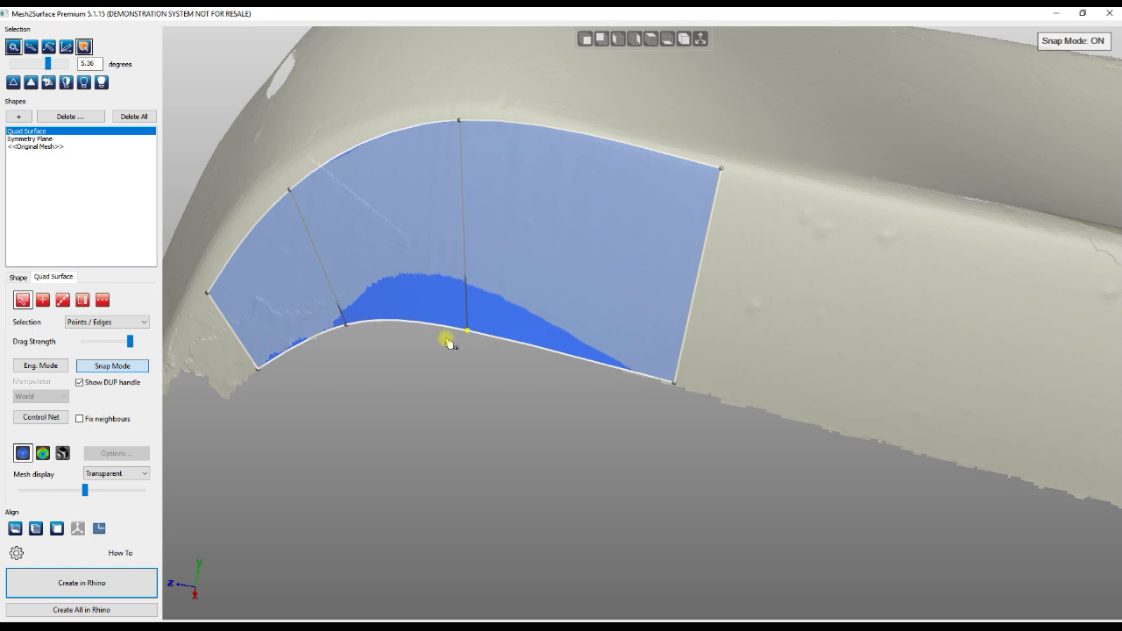
Step: Extrude the surface's long-side end edge further along the side wall and move its new lower corner toward the mesh border
{"action": "right_click_drag", "start_coordinate": [495, 440], "coordinate": [419, 418]}
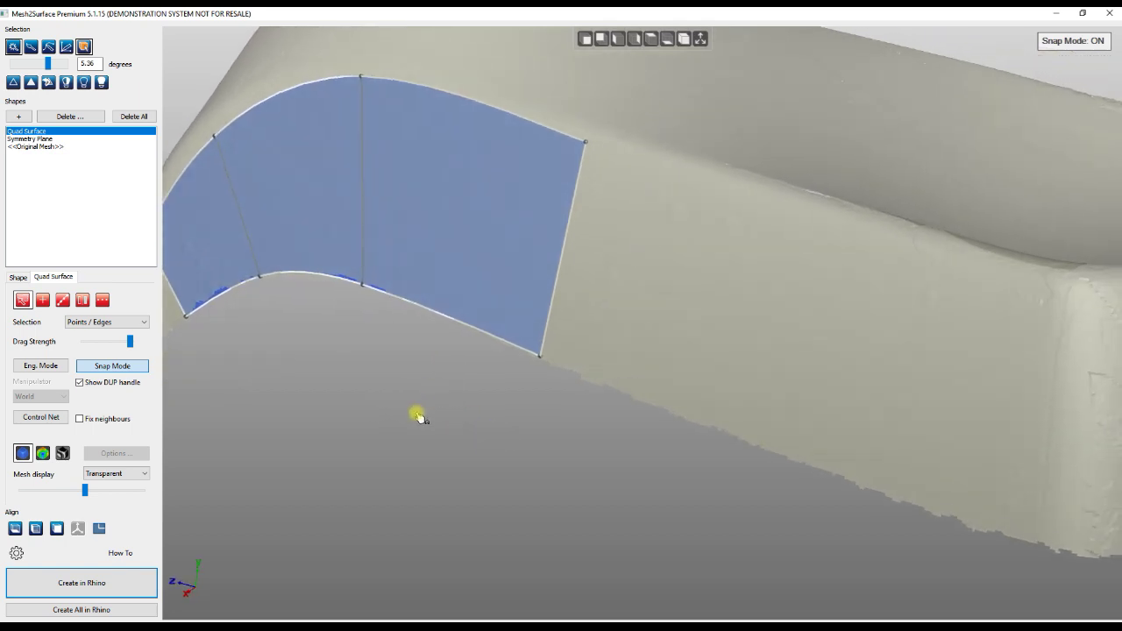
{"action": "right_click_drag", "start_coordinate": [684, 393], "coordinate": [590, 299]}
{"action": "left_click_drag", "start_coordinate": [546, 260], "coordinate": [800, 405]}
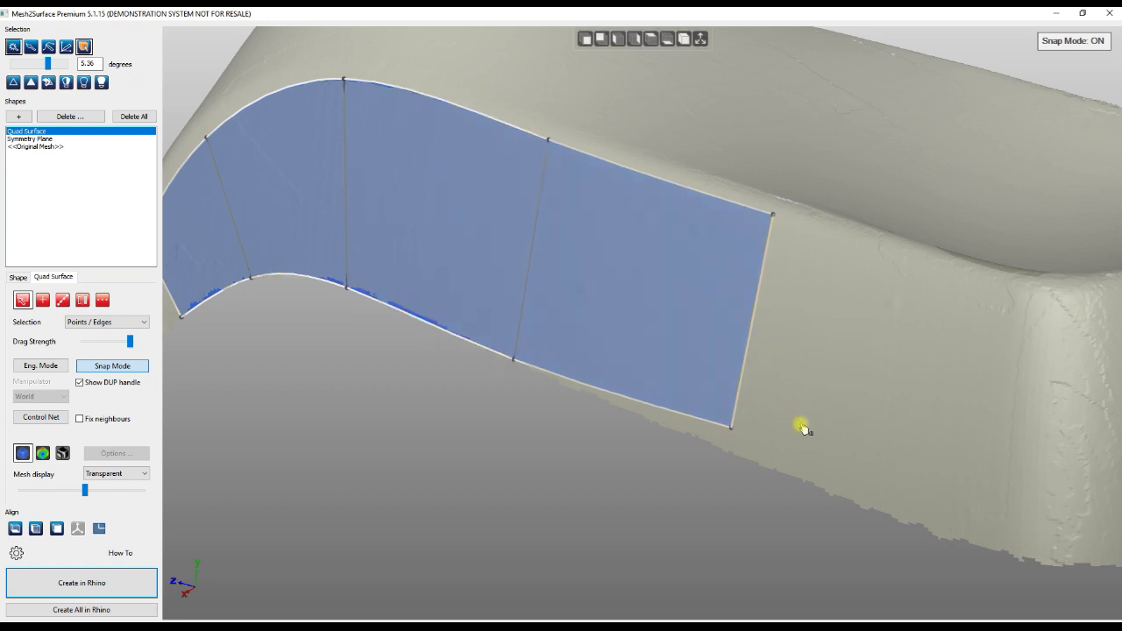
{"action": "left_click_drag", "start_coordinate": [730, 429], "coordinate": [733, 454]}
Step: Extrude the end edge to the wall's rounded corner and reposition the new segment's corner points and the shared upper point
{"action": "right_click_drag", "start_coordinate": [553, 418], "coordinate": [403, 303]}
{"action": "mouse_move", "coordinate": [622, 234]}
{"action": "mouse_move", "coordinate": [621, 232]}
{"action": "left_mouse_down"}
{"action": "mouse_move", "coordinate": [840, 300]}
{"action": "mouse_move", "coordinate": [884, 299]}
{"action": "left_mouse_up"}
{"action": "left_click_drag", "start_coordinate": [861, 415], "coordinate": [896, 444]}
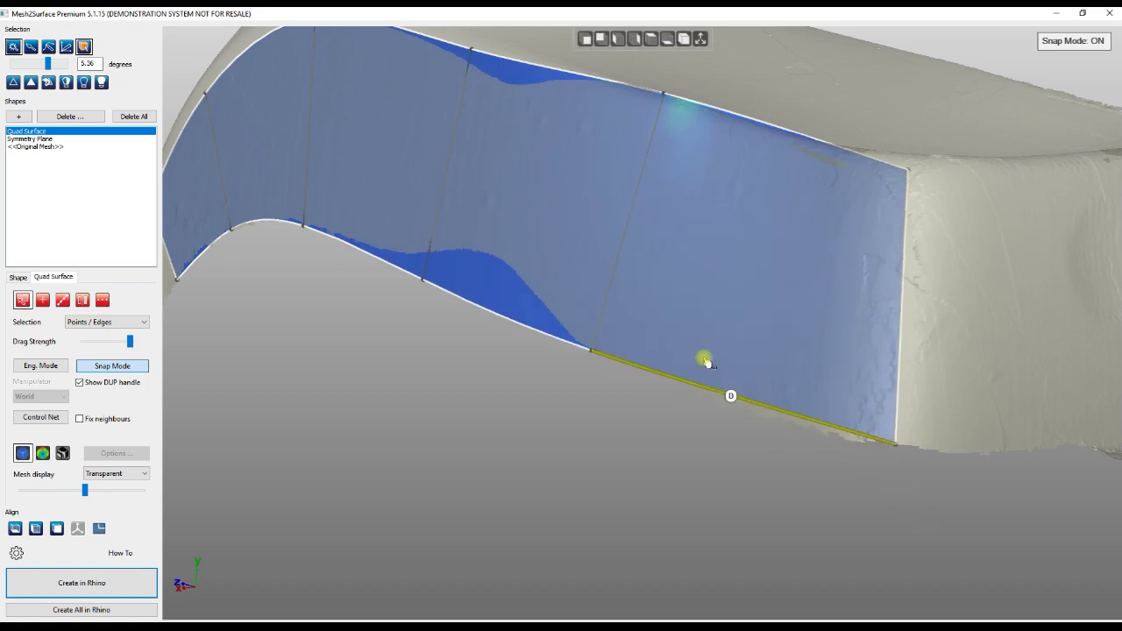
{"action": "right_click_drag", "start_coordinate": [706, 360], "coordinate": [566, 338]}
{"action": "left_click_drag", "start_coordinate": [667, 221], "coordinate": [654, 271]}
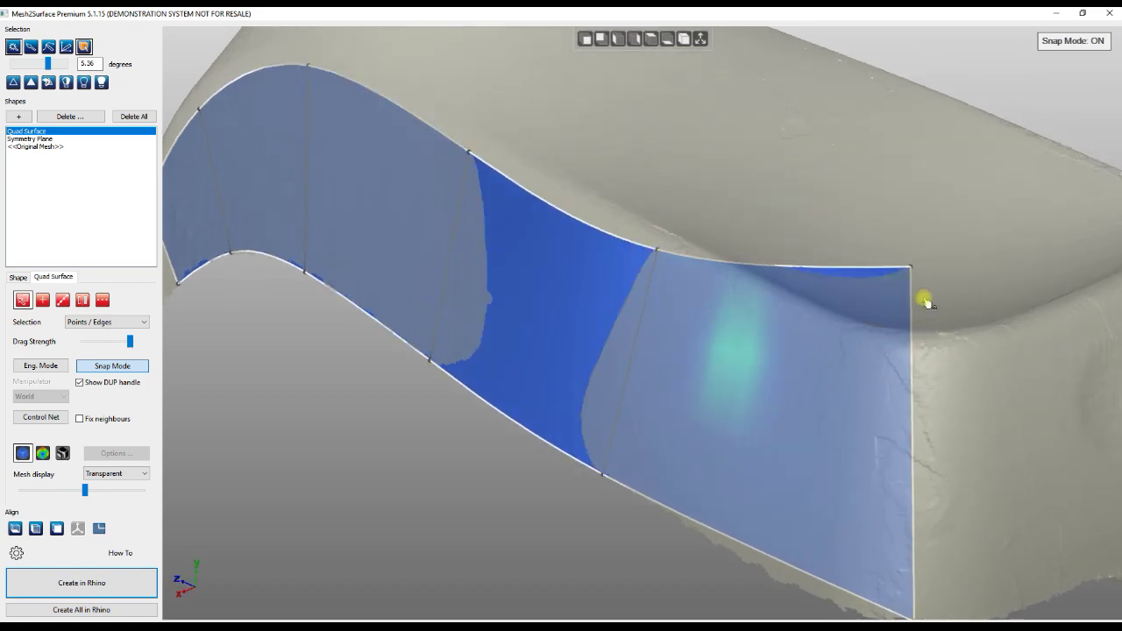
Step: Extrude the end edge around the rounded vertical corner and place its lower point on the mesh's end wall
{"action": "mouse_move", "coordinate": [744, 445]}
{"action": "right_mouse_down"}
{"action": "mouse_move", "coordinate": [591, 433]}
{"action": "mouse_move", "coordinate": [728, 372]}
{"action": "right_mouse_up"}
{"action": "left_click_drag", "start_coordinate": [685, 314], "coordinate": [880, 299]}
{"action": "left_click_drag", "start_coordinate": [877, 425], "coordinate": [935, 494]}
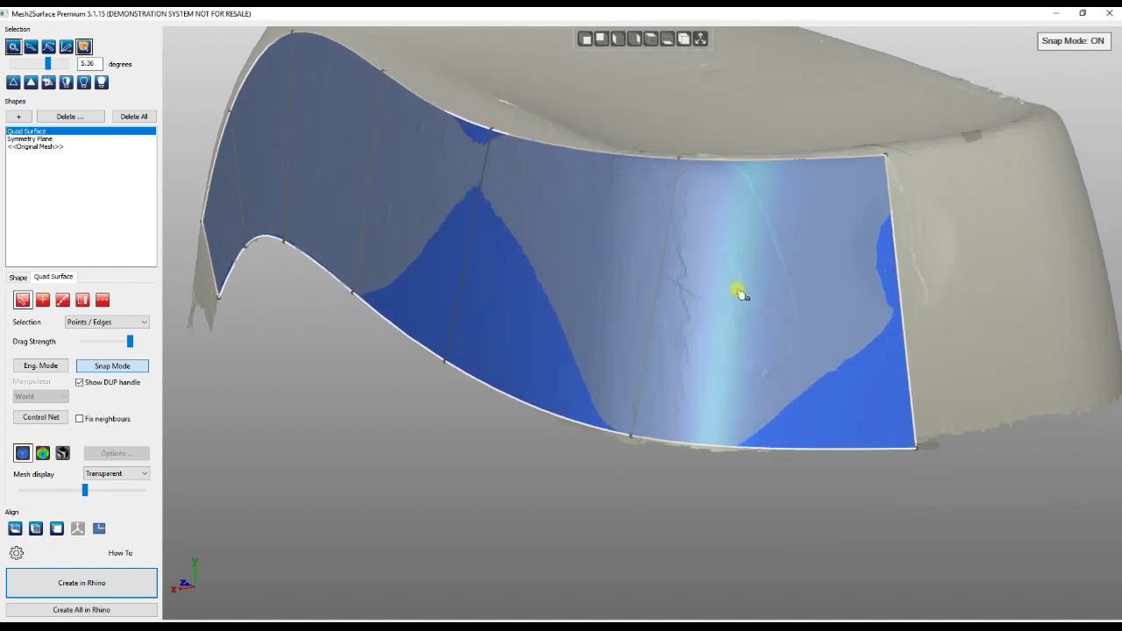
Step: Extrude the upper edges of the side wall segments nearest the rounded corner onto the top of the mesh
{"action": "right_click_drag", "start_coordinate": [739, 293], "coordinate": [658, 391]}
{"action": "scroll", "coordinate": [745, 204], "scroll_direction": "down", "scroll_amount": 5}
{"action": "right_click_drag", "start_coordinate": [565, 318], "coordinate": [562, 480]}
{"action": "scroll", "coordinate": [842, 395], "scroll_direction": "up", "scroll_amount": 5}
{"action": "left_click_drag", "start_coordinate": [818, 321], "coordinate": [573, 99]}
{"action": "left_click", "coordinate": [684, 215]}
Step: Extrude the remaining upper edges above the arch onto the mesh top, joining them to the existing top faces
{"action": "right_click_drag", "start_coordinate": [398, 304], "coordinate": [629, 526], "text": "shift"}
{"action": "right_click_drag", "start_coordinate": [701, 521], "coordinate": [770, 336]}
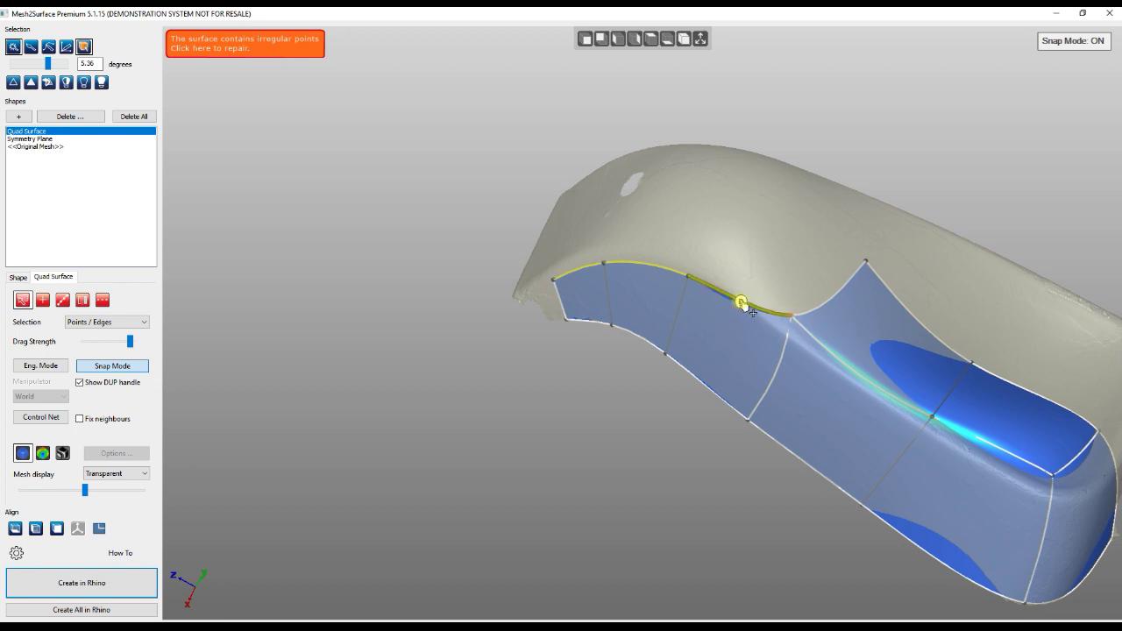
{"action": "left_click_drag", "start_coordinate": [742, 303], "coordinate": [809, 225]}
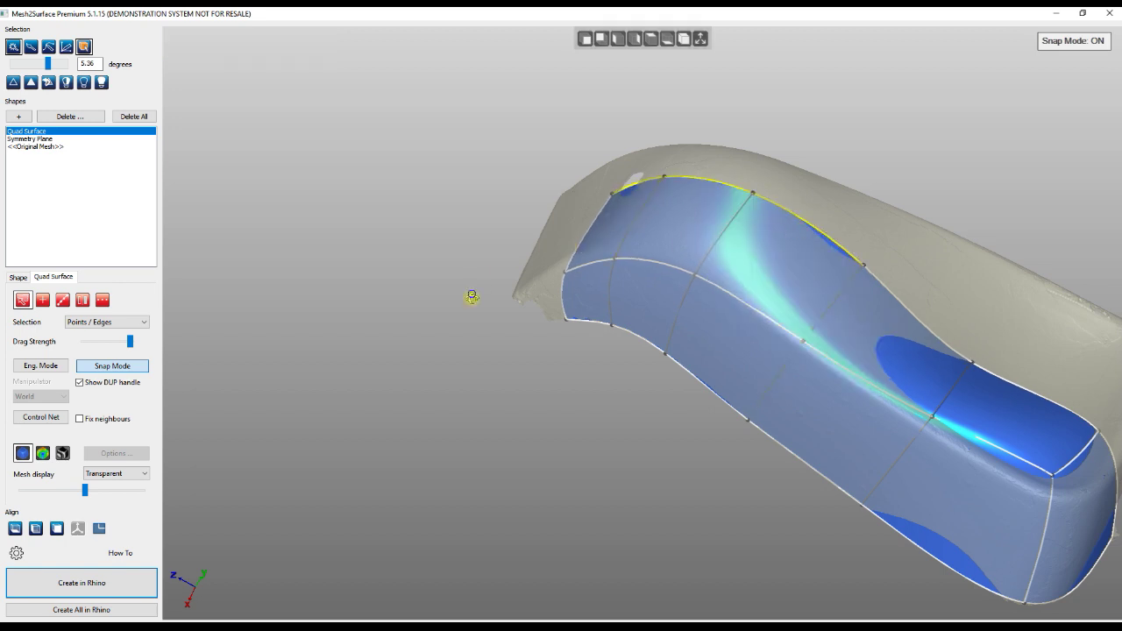
Step: Extrude the open end edges beside the arch toward the mesh's lower end and reposition the new corner points on the mesh
{"action": "right_click_drag", "start_coordinate": [472, 298], "coordinate": [571, 418]}
{"action": "left_click", "coordinate": [575, 264]}
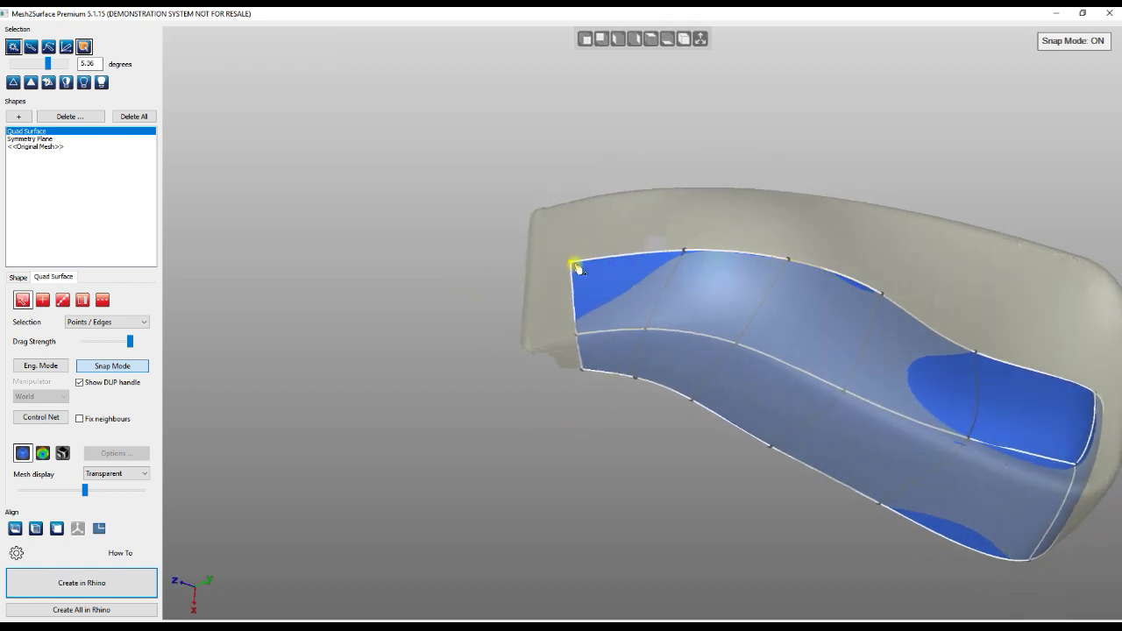
{"action": "scroll", "coordinate": [570, 339], "scroll_direction": "up", "scroll_amount": 3}
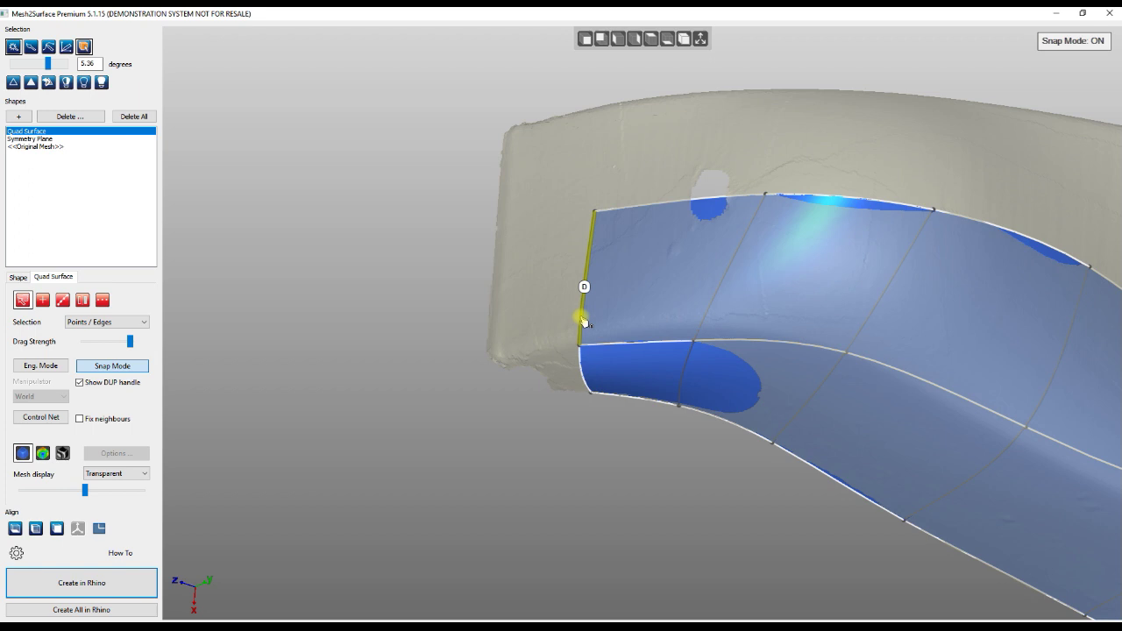
{"action": "left_click_drag", "start_coordinate": [584, 289], "coordinate": [509, 324]}
{"action": "right_click_drag", "start_coordinate": [599, 454], "coordinate": [671, 307]}
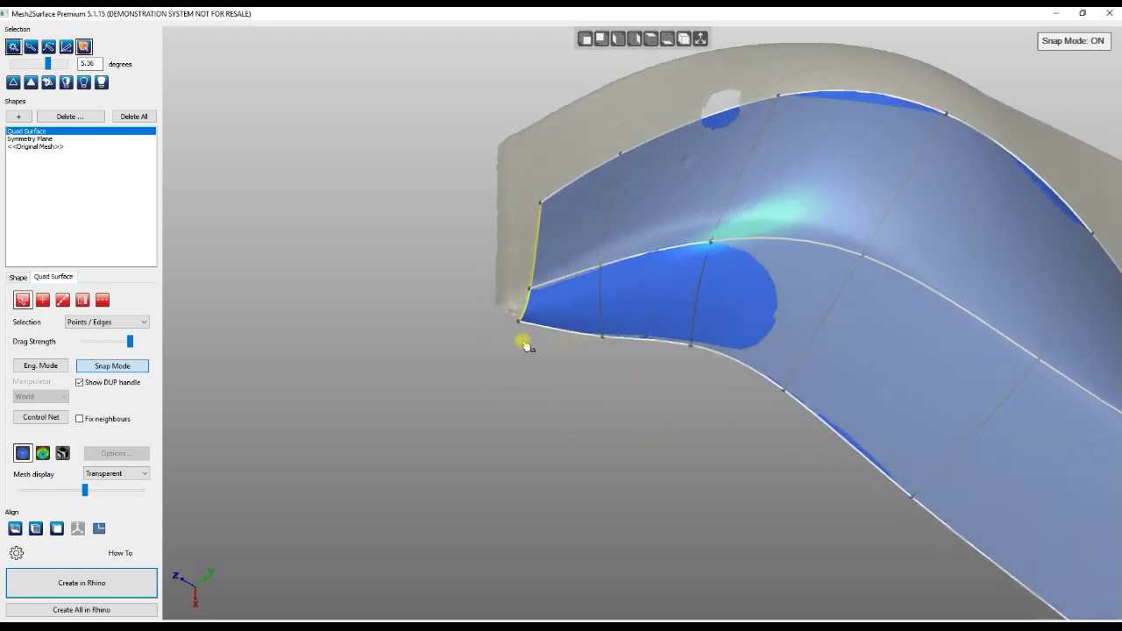
{"action": "left_click_drag", "start_coordinate": [523, 324], "coordinate": [576, 353]}
{"action": "left_click_drag", "start_coordinate": [541, 303], "coordinate": [510, 311]}
{"action": "right_click_drag", "start_coordinate": [497, 346], "coordinate": [574, 368]}
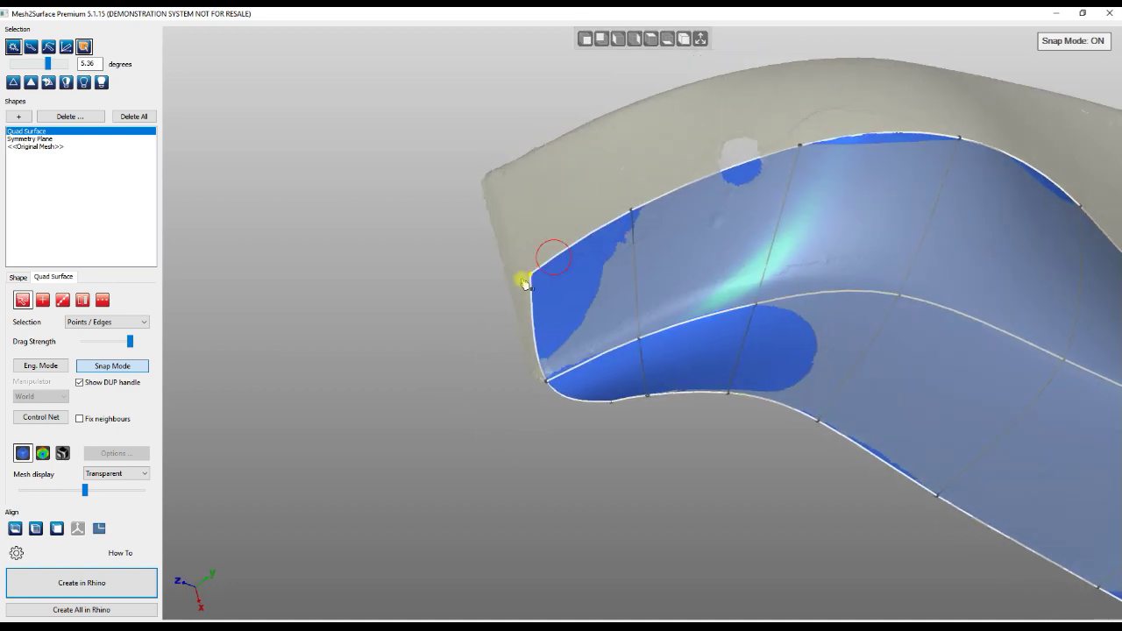
Step: Examine the extended quad surface against the mesh from several sides
{"action": "right_click_drag", "start_coordinate": [481, 414], "coordinate": [293, 346]}
{"action": "scroll", "coordinate": [293, 345], "scroll_direction": "down", "scroll_amount": 5}
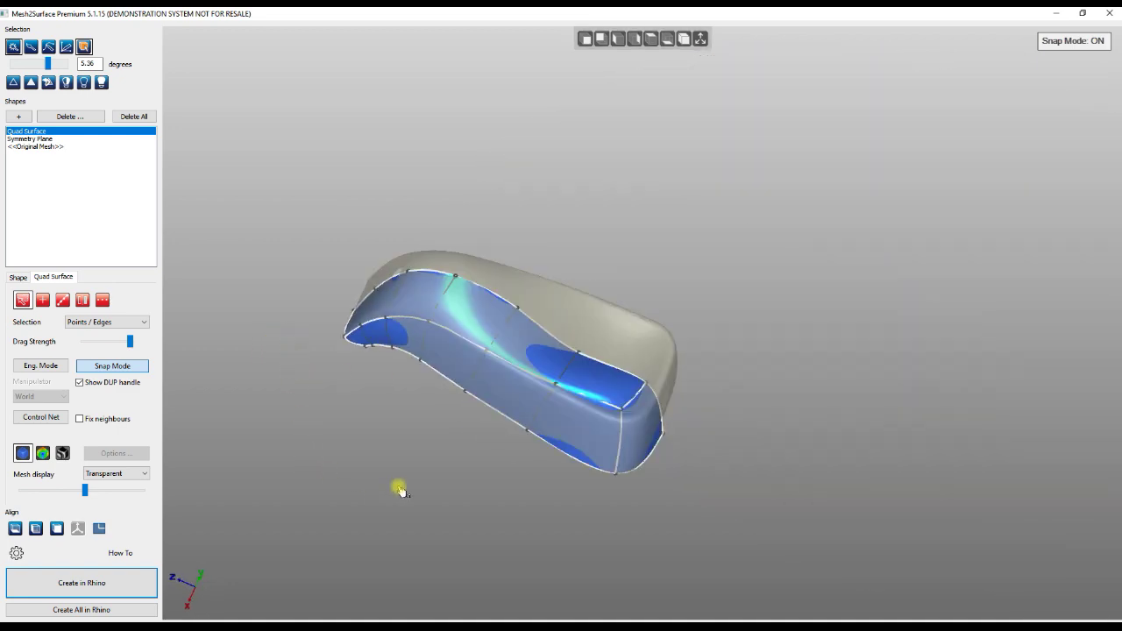
{"action": "right_click_drag", "start_coordinate": [483, 537], "coordinate": [717, 510]}
{"action": "scroll", "coordinate": [359, 431], "scroll_direction": "up", "scroll_amount": 3}
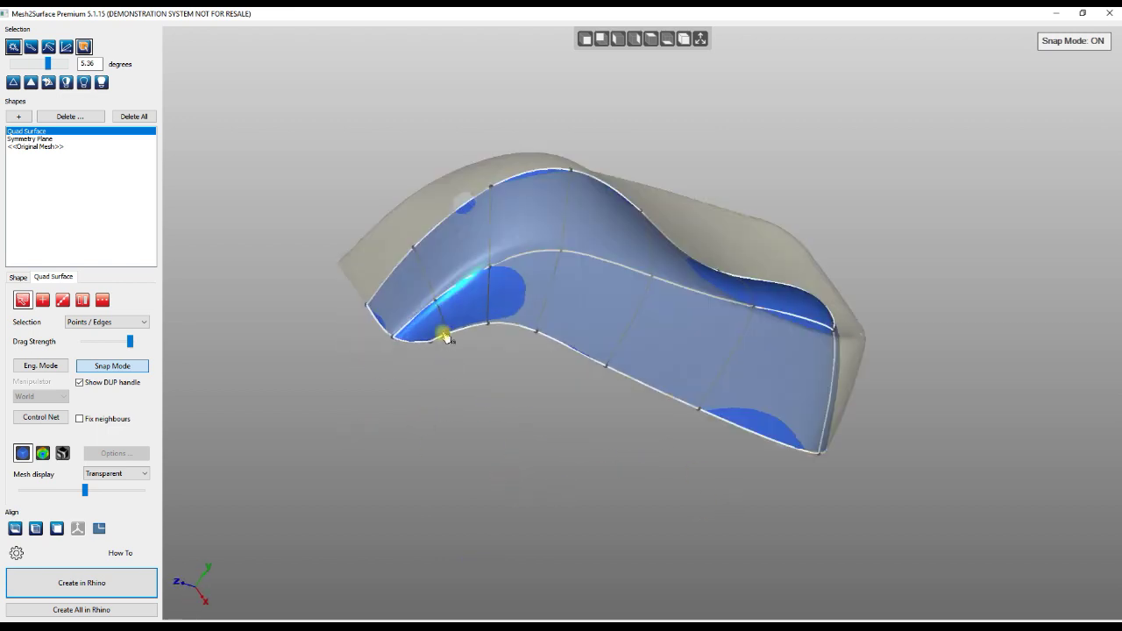
{"action": "key", "text": "space"}
{"action": "right_click_drag", "start_coordinate": [537, 405], "coordinate": [928, 219]}
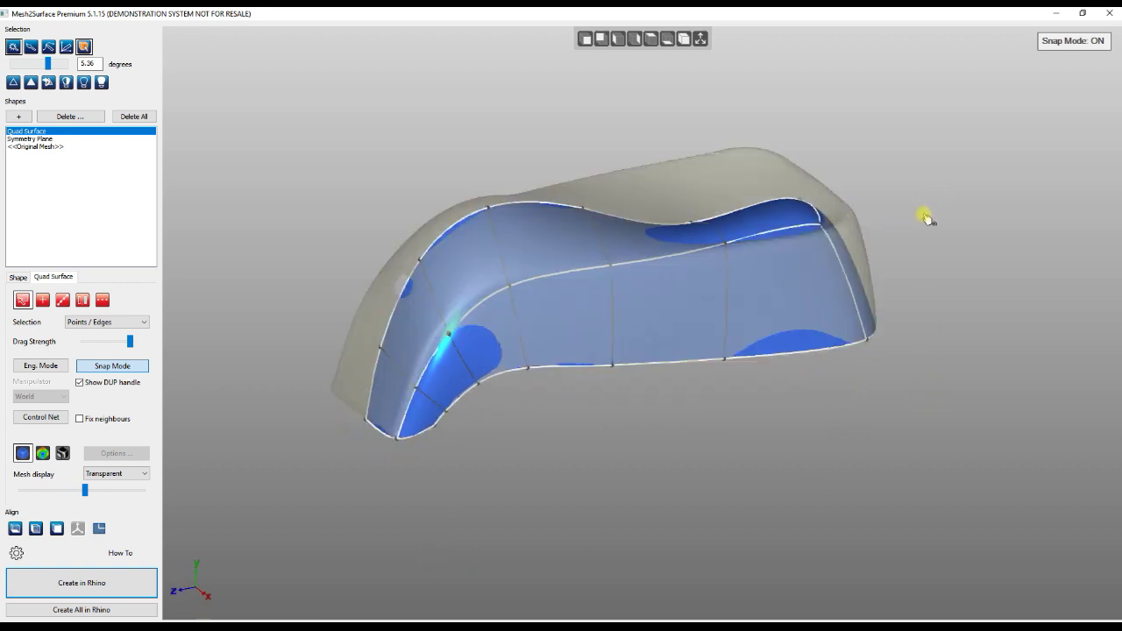
{"action": "right_click_drag", "start_coordinate": [706, 314], "coordinate": [640, 449]}
{"action": "right_click_drag", "start_coordinate": [585, 502], "coordinate": [739, 448]}
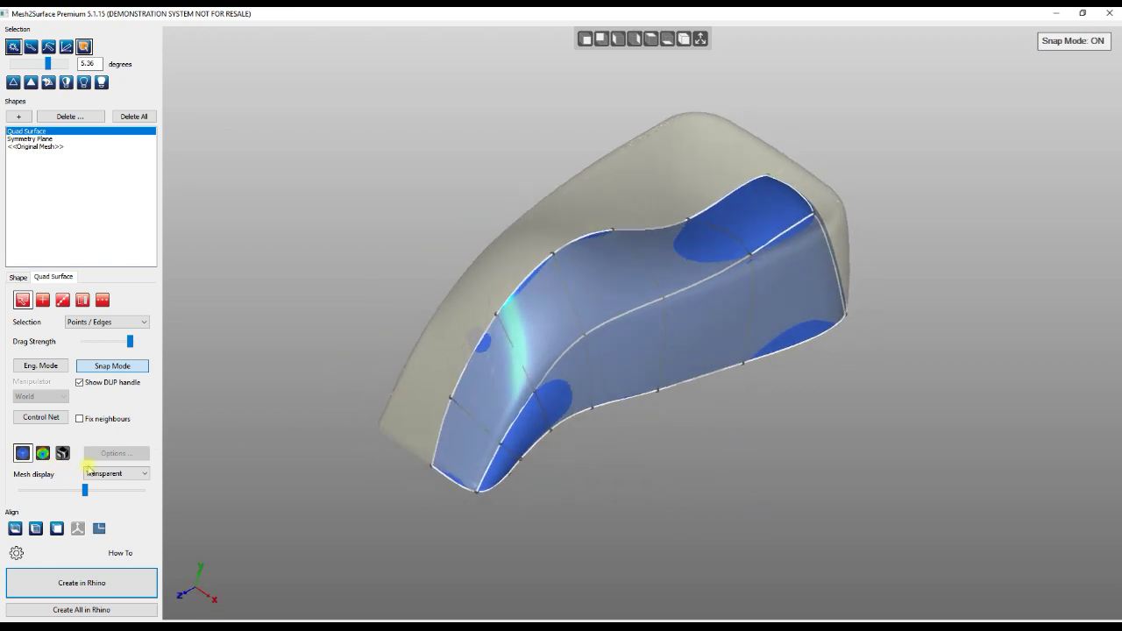
Step: Display the surface's deviation colour map and adjust the points around the rounded far corner of the top face
{"action": "left_click", "coordinate": [42, 454]}
{"action": "right_click_drag", "start_coordinate": [641, 468], "coordinate": [553, 492]}
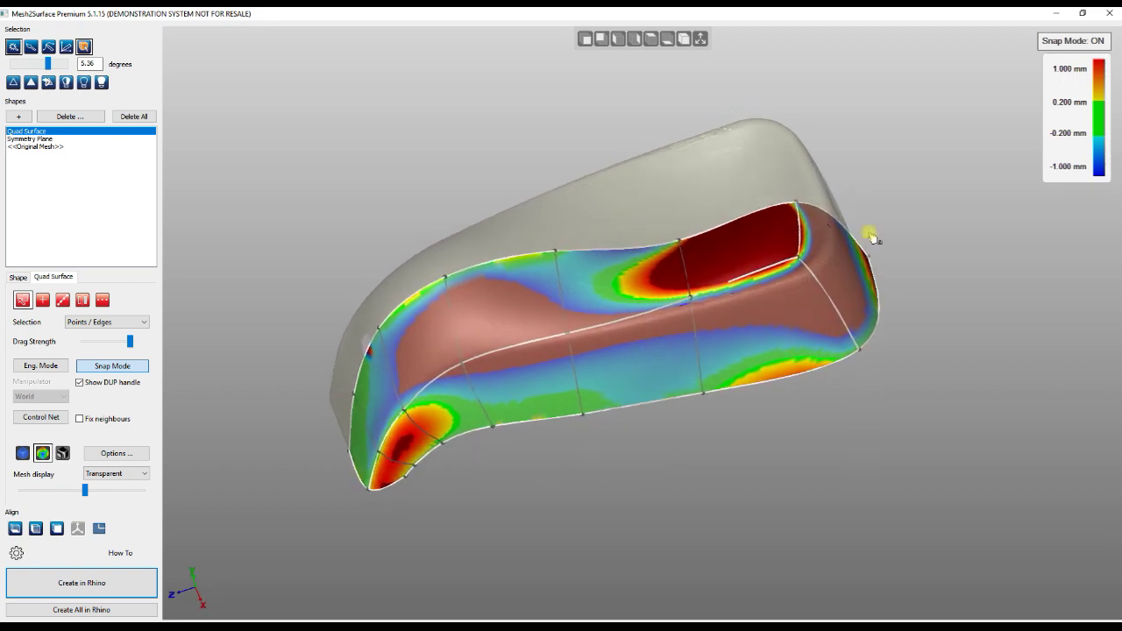
{"action": "scroll", "coordinate": [877, 251], "scroll_direction": "up", "scroll_amount": 3}
{"action": "left_click_drag", "start_coordinate": [762, 178], "coordinate": [792, 138]}
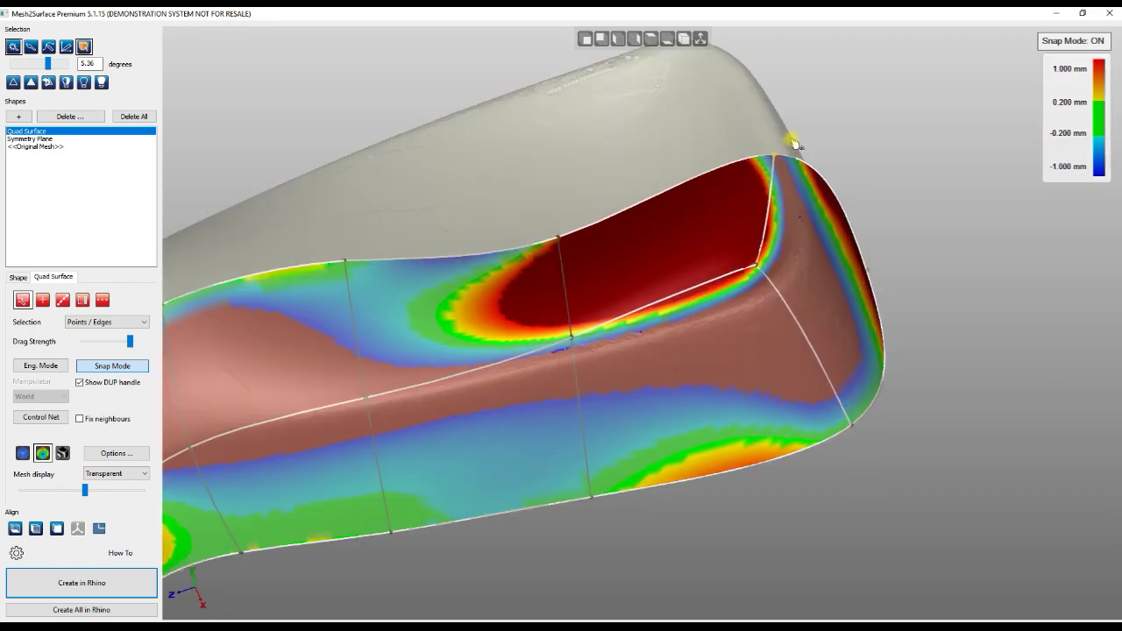
{"action": "left_click_drag", "start_coordinate": [753, 268], "coordinate": [770, 285]}
{"action": "left_click_drag", "start_coordinate": [556, 242], "coordinate": [558, 247]}
Step: Reposition the upper border point near the mesh hole and a point beside the rounded far corner
{"action": "mouse_move", "coordinate": [529, 402]}
{"action": "right_mouse_down"}
{"action": "mouse_move", "coordinate": [714, 363]}
{"action": "mouse_move", "coordinate": [699, 293]}
{"action": "right_mouse_up"}
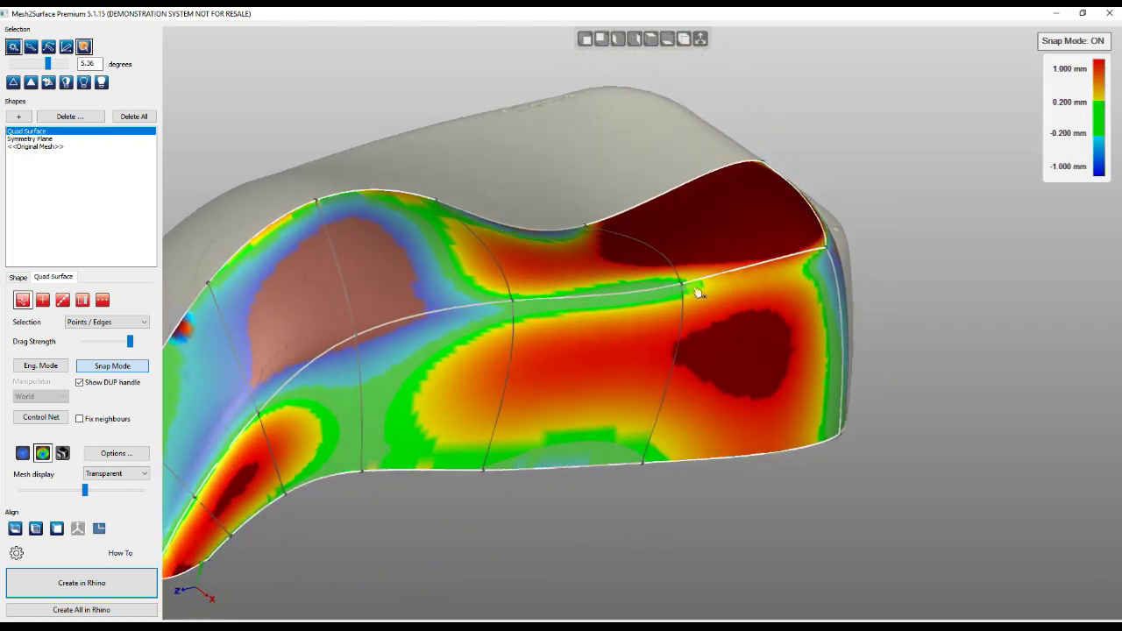
{"action": "right_click_drag", "start_coordinate": [789, 369], "coordinate": [744, 181]}
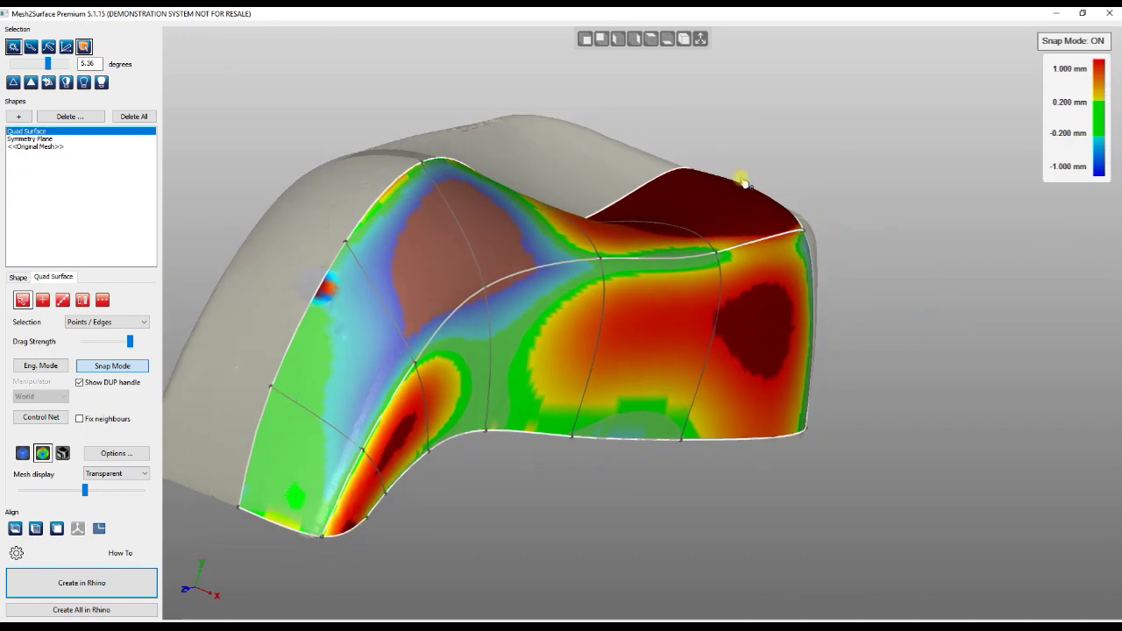
{"action": "mouse_move", "coordinate": [434, 474]}
{"action": "right_mouse_down"}
{"action": "mouse_move", "coordinate": [283, 521]}
{"action": "mouse_move", "coordinate": [418, 419]}
{"action": "right_mouse_up"}
{"action": "right_click_drag", "start_coordinate": [368, 392], "coordinate": [535, 383]}
{"action": "left_click_drag", "start_coordinate": [467, 317], "coordinate": [409, 206]}
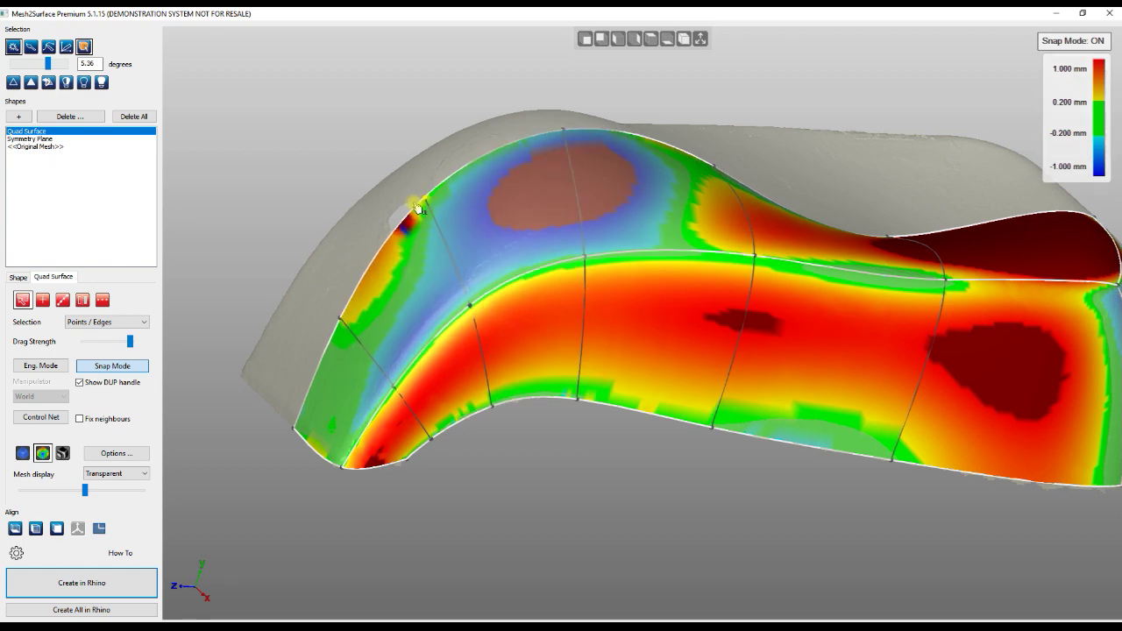
{"action": "right_click_drag", "start_coordinate": [599, 403], "coordinate": [1001, 440]}
{"action": "left_click_drag", "start_coordinate": [1037, 386], "coordinate": [1024, 396]}
Step: Split the cross edge on the top face to add a lengthwise edge loop between the border and rounded edge
{"action": "right_click_drag", "start_coordinate": [669, 263], "coordinate": [693, 309]}
{"action": "left_click", "coordinate": [853, 366]}
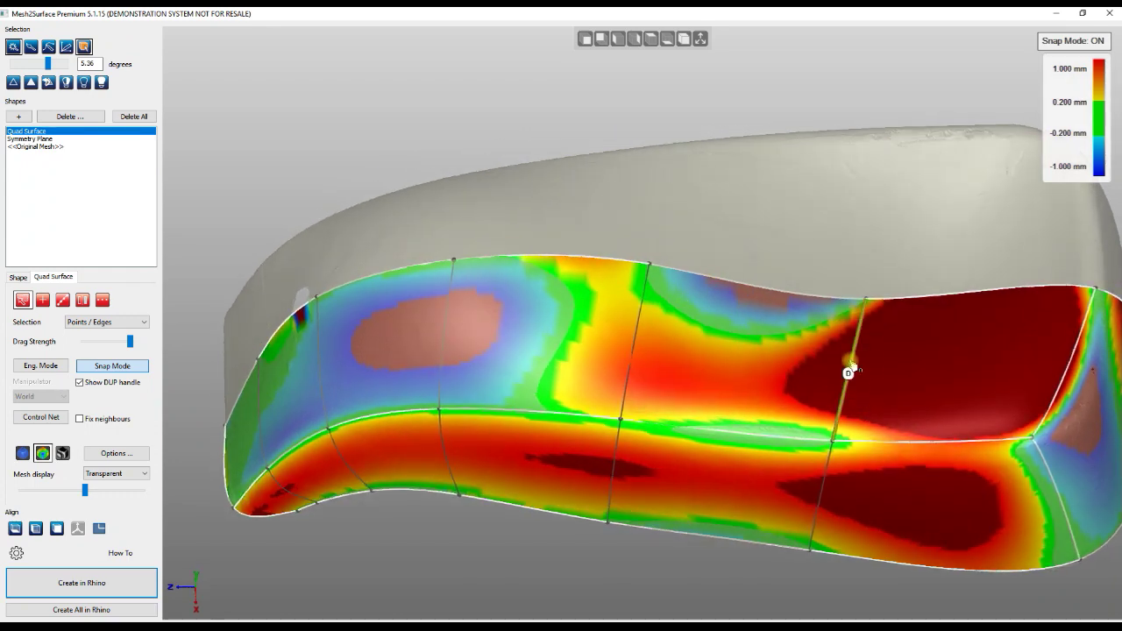
{"action": "right_click", "coordinate": [853, 366]}
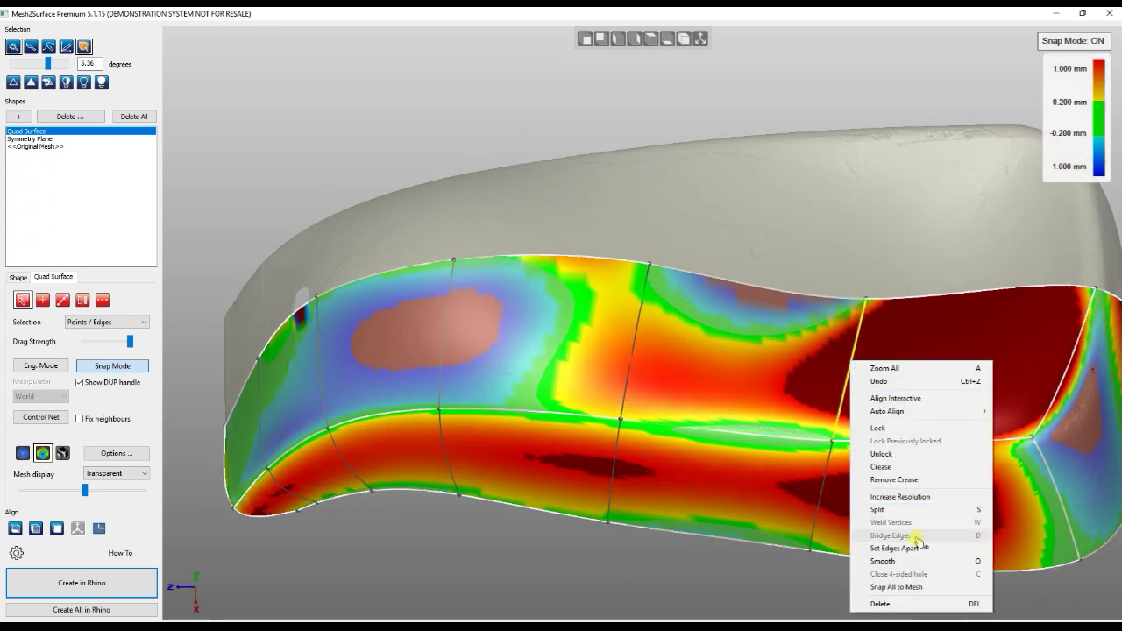
{"action": "left_click", "coordinate": [881, 509]}
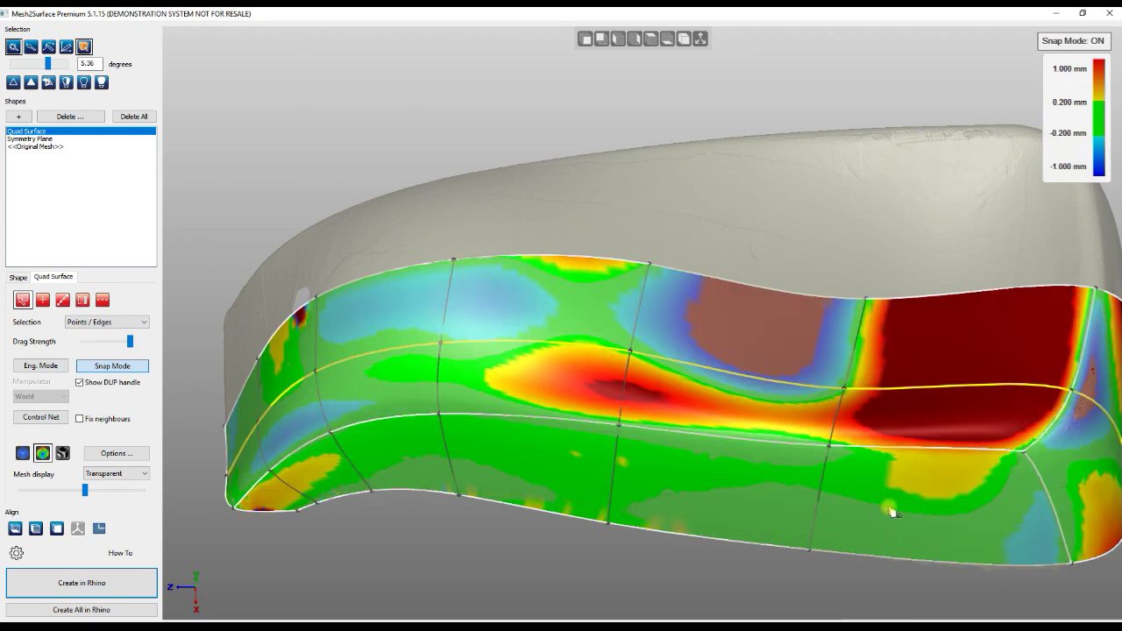
Step: Split the upper border edge in the middle of the surface to insert a cross edge loop and adjust its border point
{"action": "right_click_drag", "start_coordinate": [656, 382], "coordinate": [654, 445]}
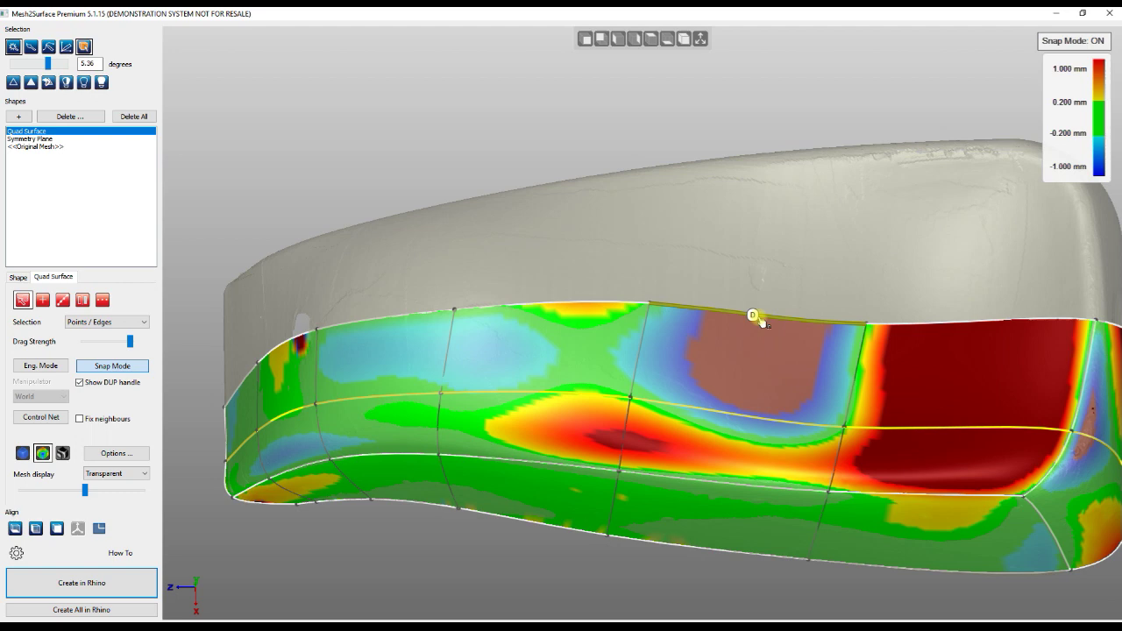
{"action": "left_click", "coordinate": [768, 319]}
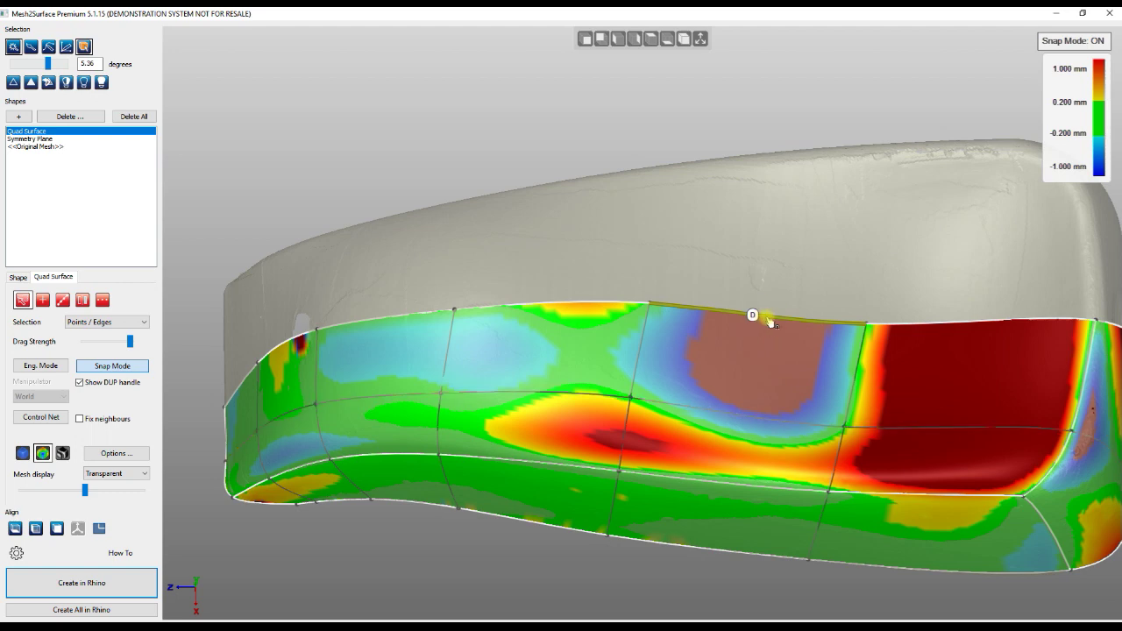
{"action": "left_click", "coordinate": [770, 323]}
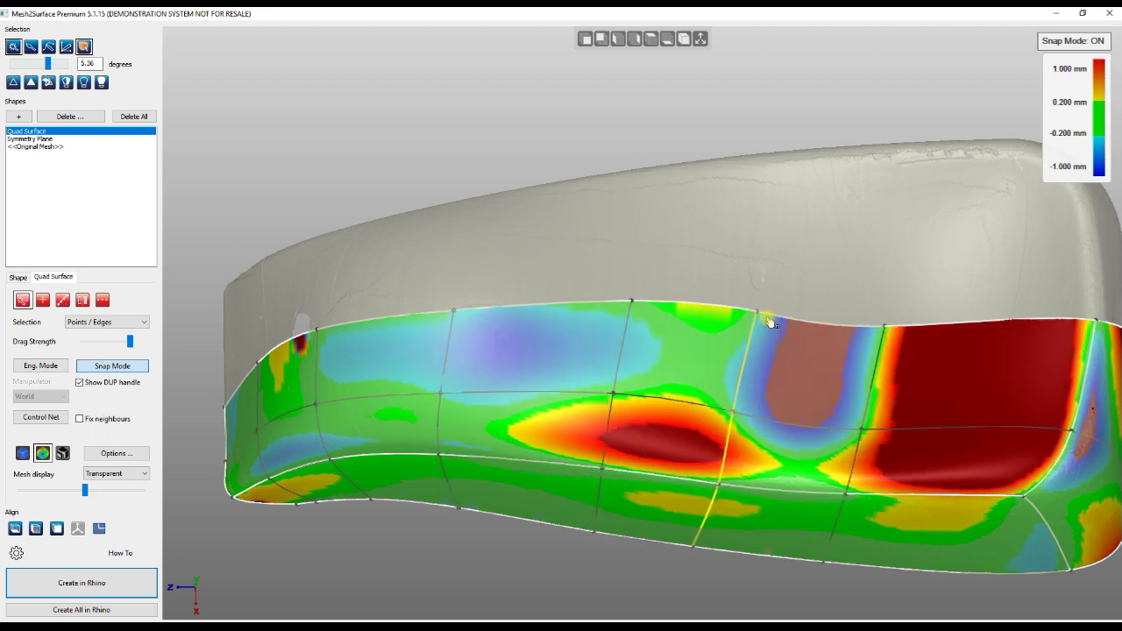
{"action": "right_click_drag", "start_coordinate": [753, 390], "coordinate": [663, 424]}
{"action": "left_click_drag", "start_coordinate": [745, 327], "coordinate": [732, 328]}
{"action": "left_click_drag", "start_coordinate": [605, 419], "coordinate": [724, 449]}
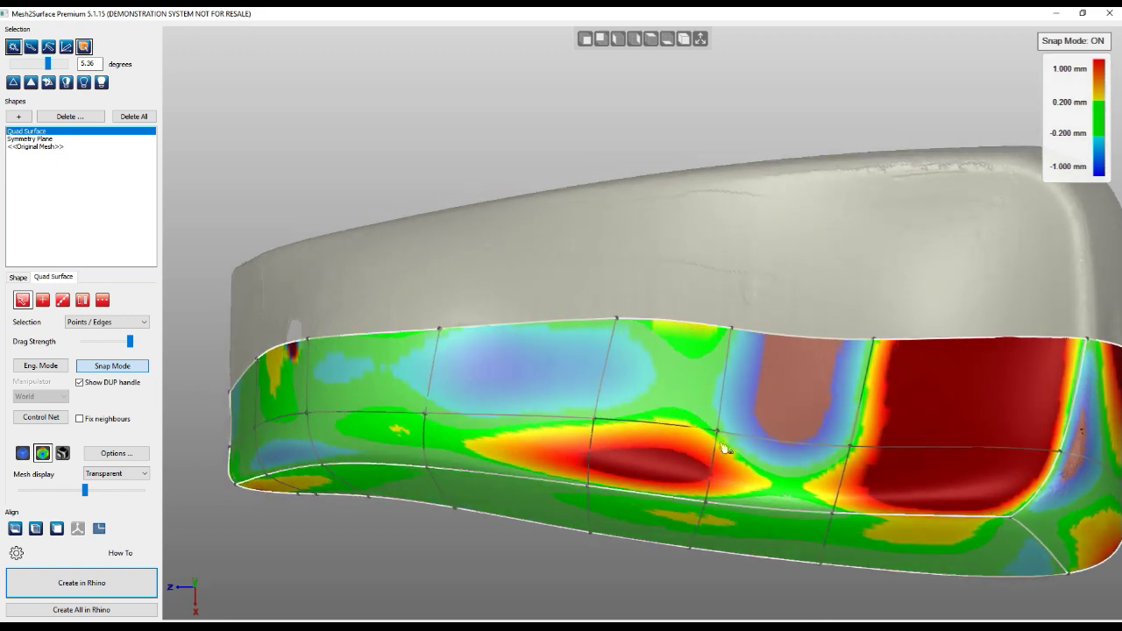
Step: Reposition the edge segments along the rounded edge and the neighbouring cross loop points to fit the mesh more closely
{"action": "right_click_drag", "start_coordinate": [659, 509], "coordinate": [665, 335]}
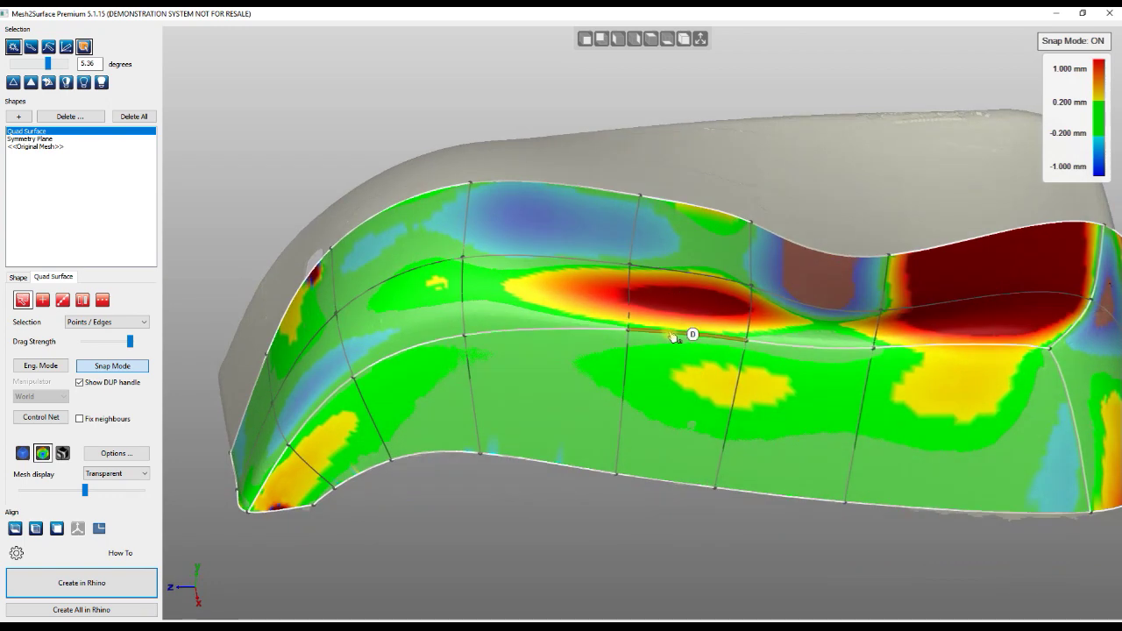
{"action": "left_click_drag", "start_coordinate": [671, 346], "coordinate": [671, 439]}
{"action": "right_click_drag", "start_coordinate": [825, 432], "coordinate": [780, 430]}
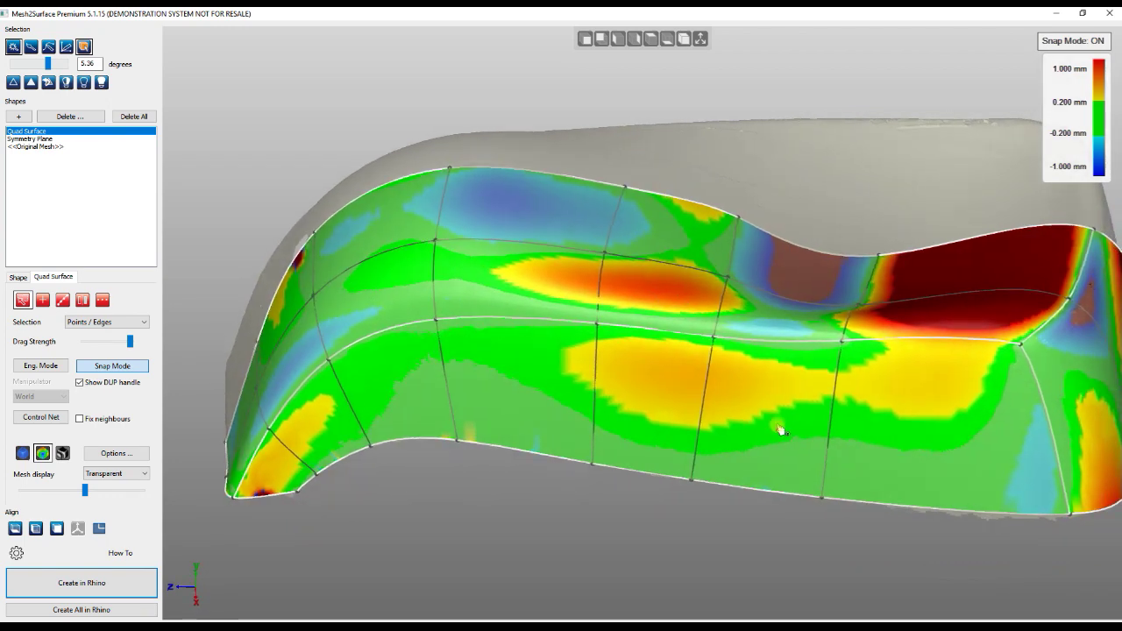
{"action": "left_click_drag", "start_coordinate": [805, 347], "coordinate": [812, 370]}
{"action": "right_click_drag", "start_coordinate": [819, 451], "coordinate": [721, 547]}
{"action": "left_click_drag", "start_coordinate": [834, 368], "coordinate": [824, 364]}
{"action": "left_click_drag", "start_coordinate": [863, 300], "coordinate": [848, 292]}
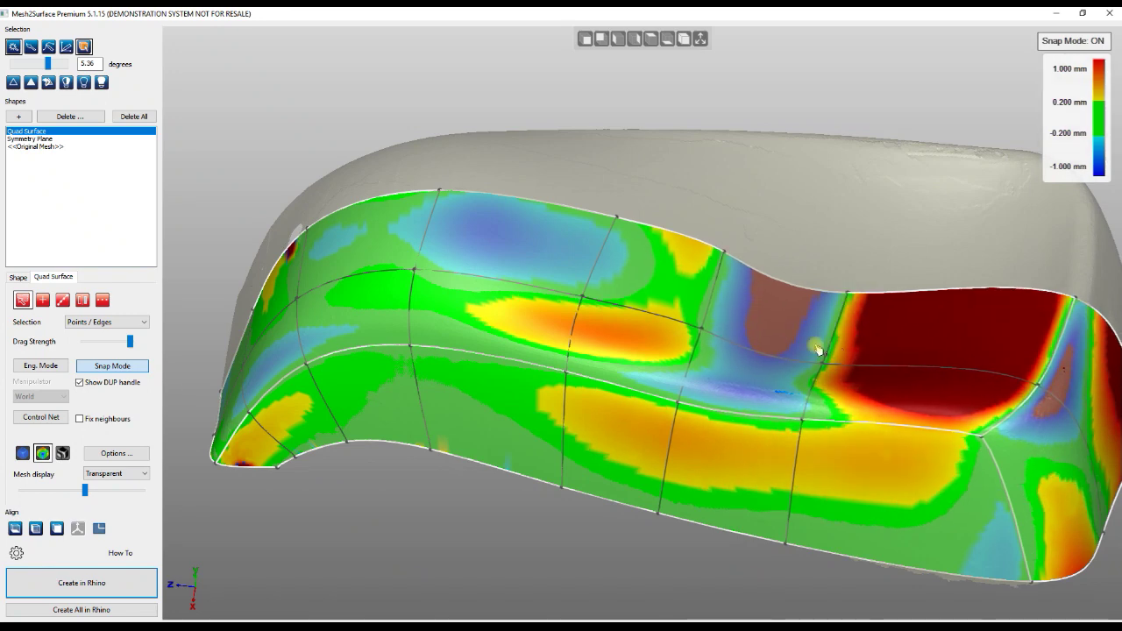
Step: Move the cross edge loop beside the high-deviation area closer to the rounded far corner
{"action": "right_click_drag", "start_coordinate": [527, 325], "coordinate": [433, 334]}
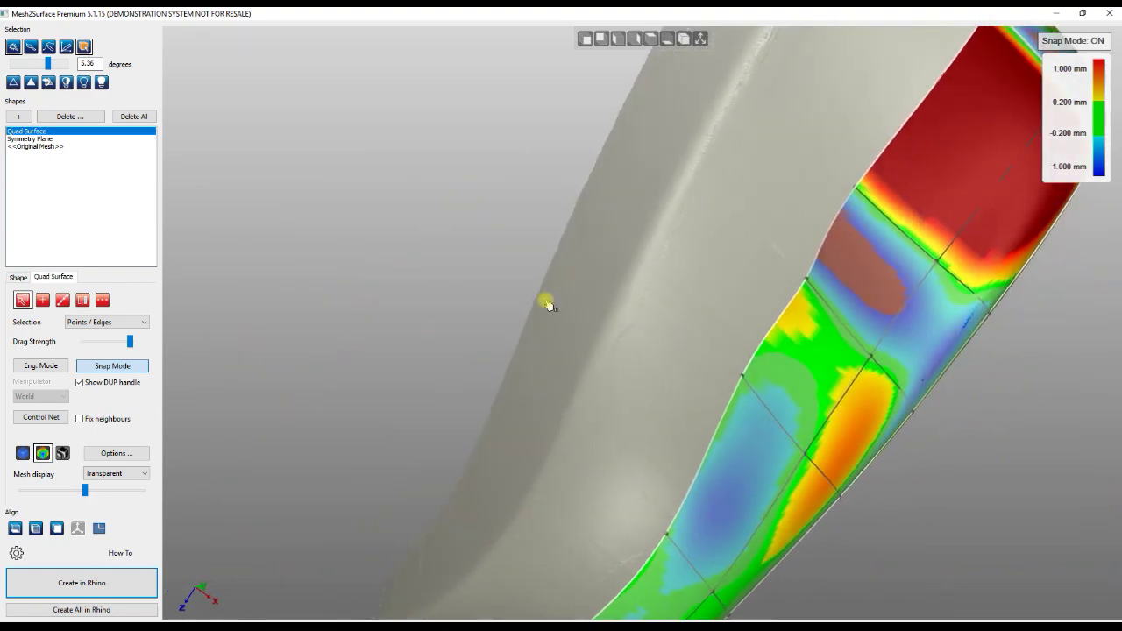
{"action": "right_click_drag", "start_coordinate": [754, 197], "coordinate": [862, 224]}
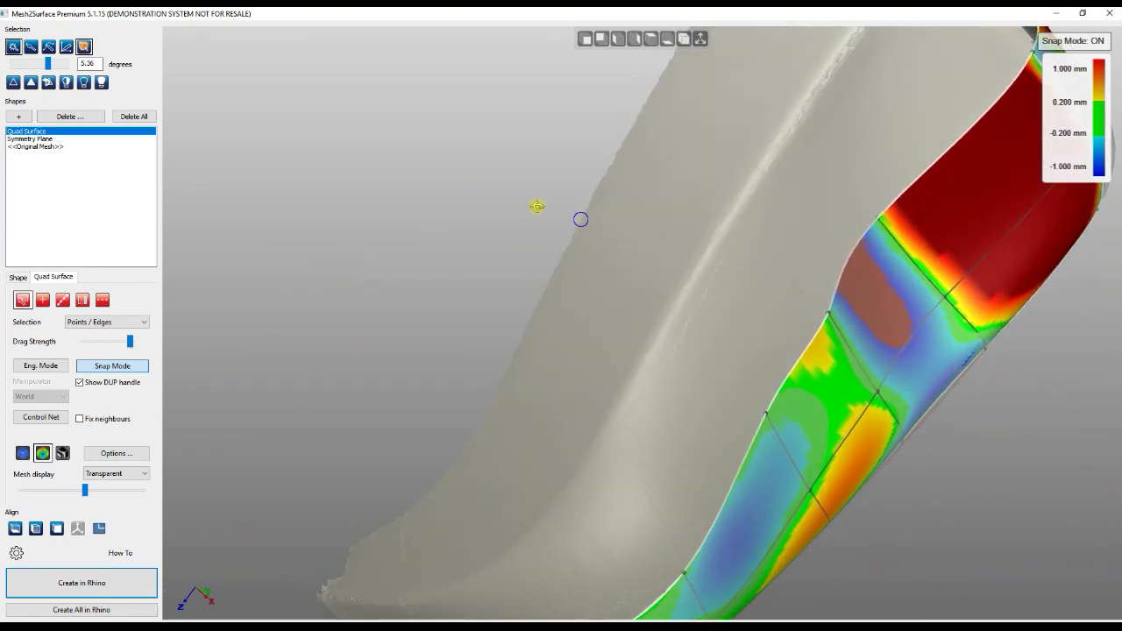
{"action": "right_click_drag", "start_coordinate": [581, 220], "coordinate": [406, 175]}
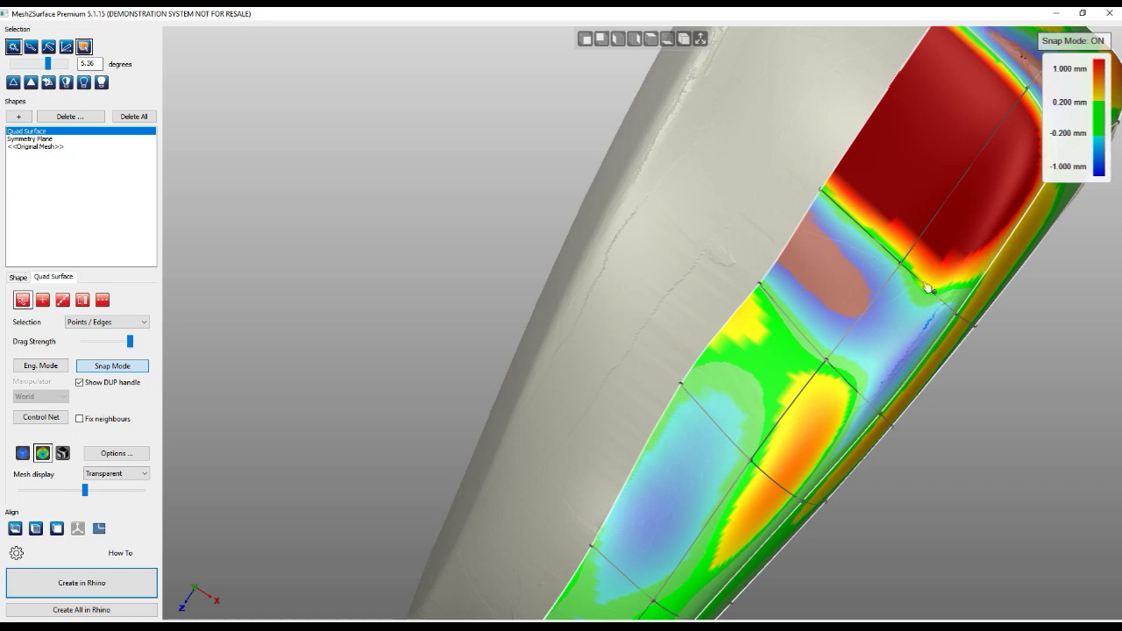
{"action": "left_click_drag", "start_coordinate": [930, 289], "coordinate": [960, 283]}
{"action": "right_click_drag", "start_coordinate": [524, 271], "coordinate": [894, 423]}
{"action": "left_click_drag", "start_coordinate": [921, 386], "coordinate": [973, 311]}
{"action": "right_click_drag", "start_coordinate": [587, 401], "coordinate": [989, 429]}
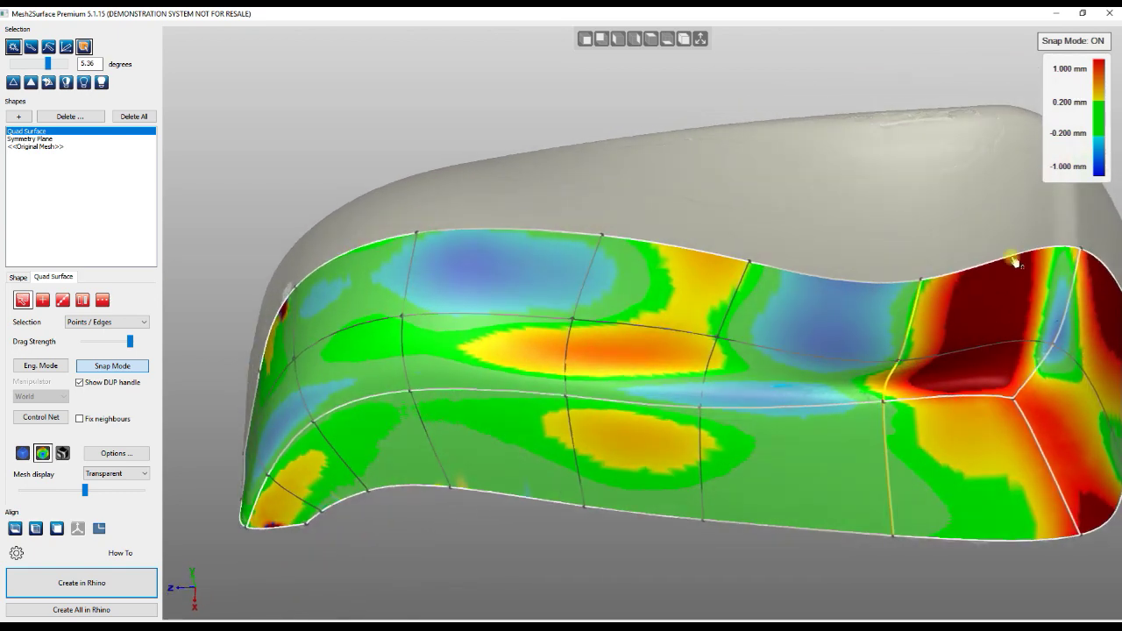
Step: Slide the cross edge loop closer to the rounded far corner and adjust the loop and corner points beside it to the mesh
{"action": "left_click_drag", "start_coordinate": [1026, 257], "coordinate": [1030, 260]}
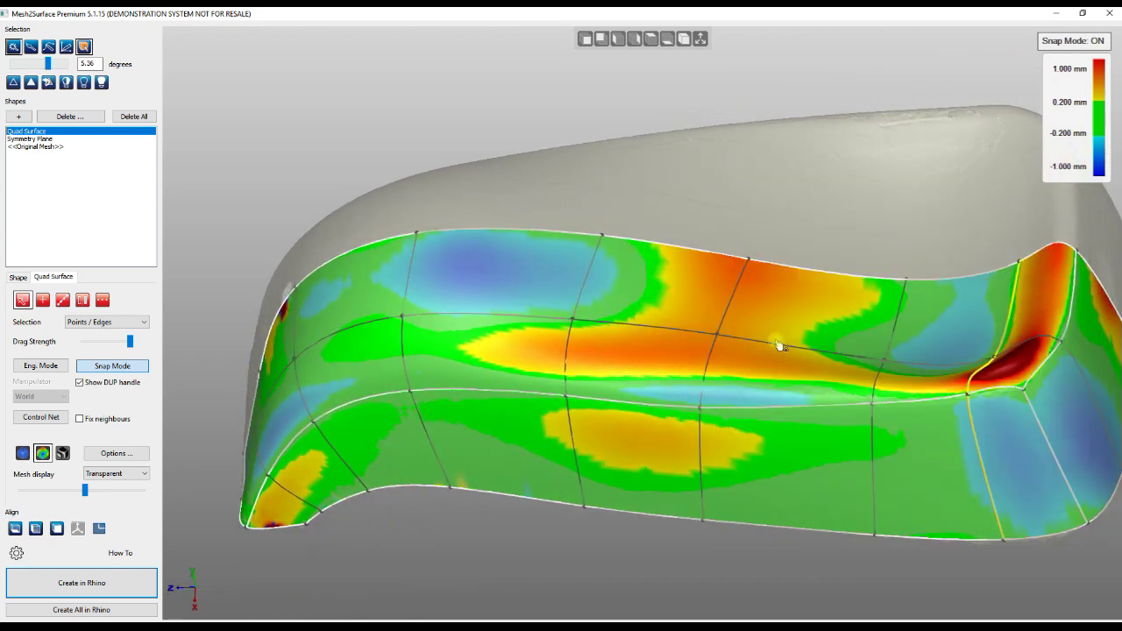
{"action": "right_click_drag", "start_coordinate": [777, 342], "coordinate": [882, 437]}
{"action": "scroll", "coordinate": [1016, 412], "scroll_direction": "up", "scroll_amount": 3}
{"action": "left_click_drag", "start_coordinate": [1017, 367], "coordinate": [976, 348]}
{"action": "left_click_drag", "start_coordinate": [1084, 443], "coordinate": [1095, 457]}
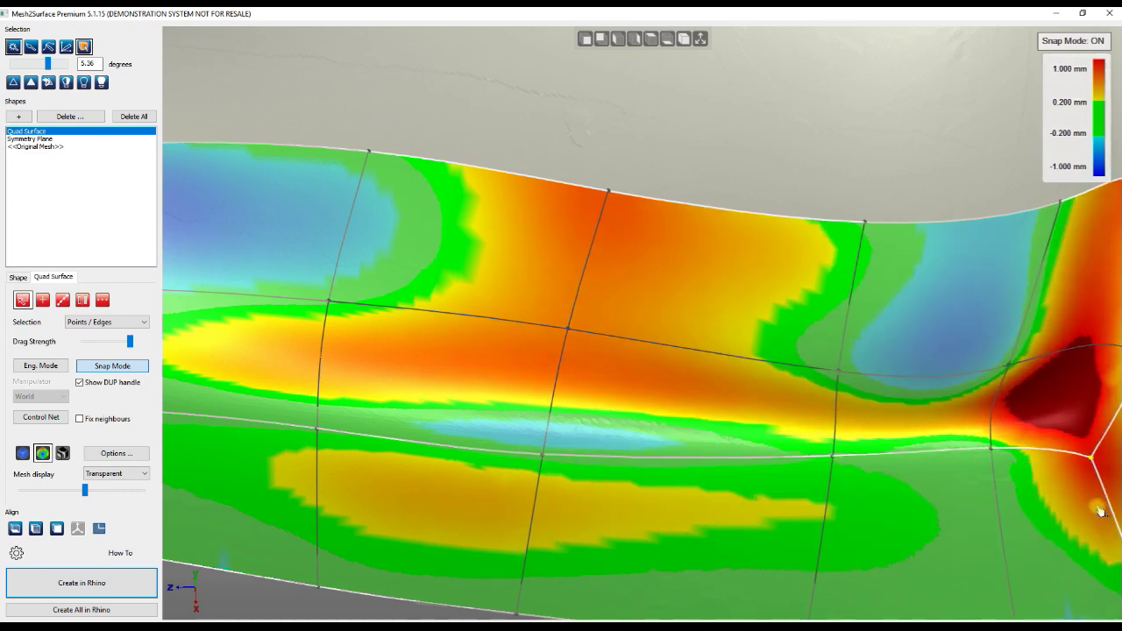
Step: Fine-tune the cross loop points along the rounded edge and the side wall's lower border to reduce deviation
{"action": "middle_click_drag", "start_coordinate": [804, 430], "coordinate": [517, 263]}
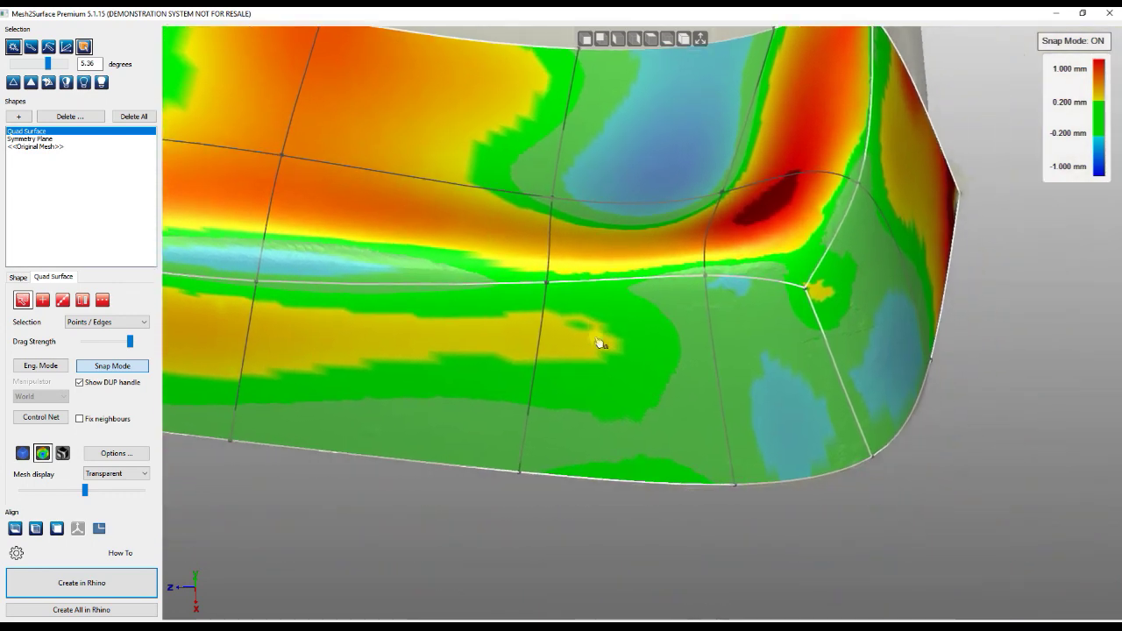
{"action": "right_click_drag", "start_coordinate": [601, 341], "coordinate": [602, 356]}
{"action": "left_click_drag", "start_coordinate": [545, 300], "coordinate": [536, 310]}
{"action": "left_click_drag", "start_coordinate": [522, 473], "coordinate": [515, 474]}
{"action": "right_click_drag", "start_coordinate": [591, 403], "coordinate": [443, 349]}
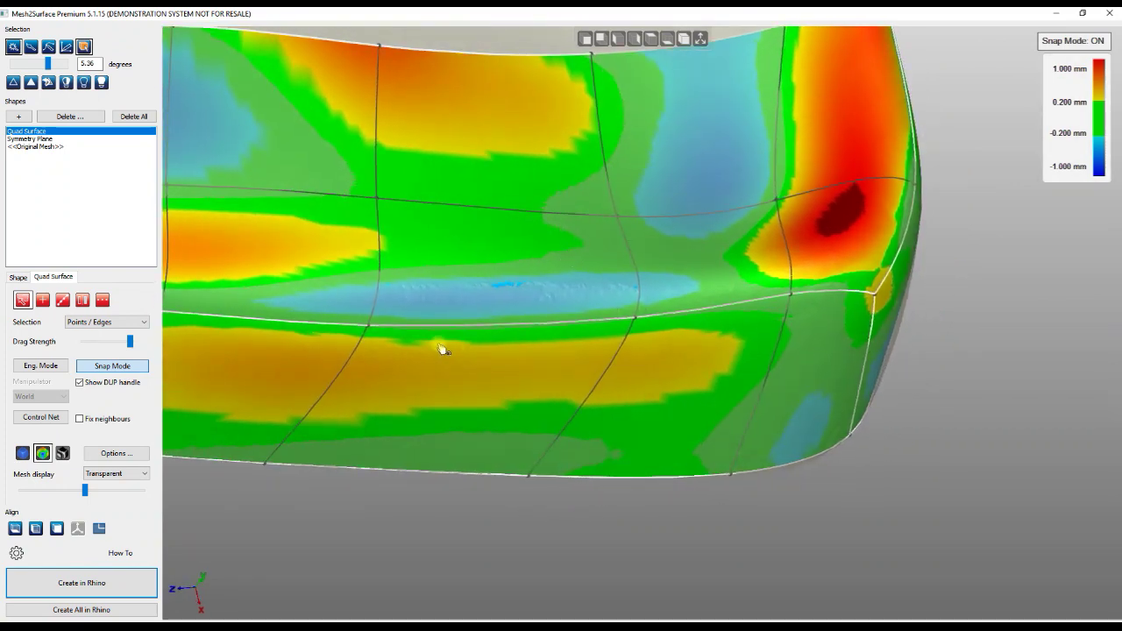
{"action": "left_click_drag", "start_coordinate": [367, 326], "coordinate": [367, 322]}
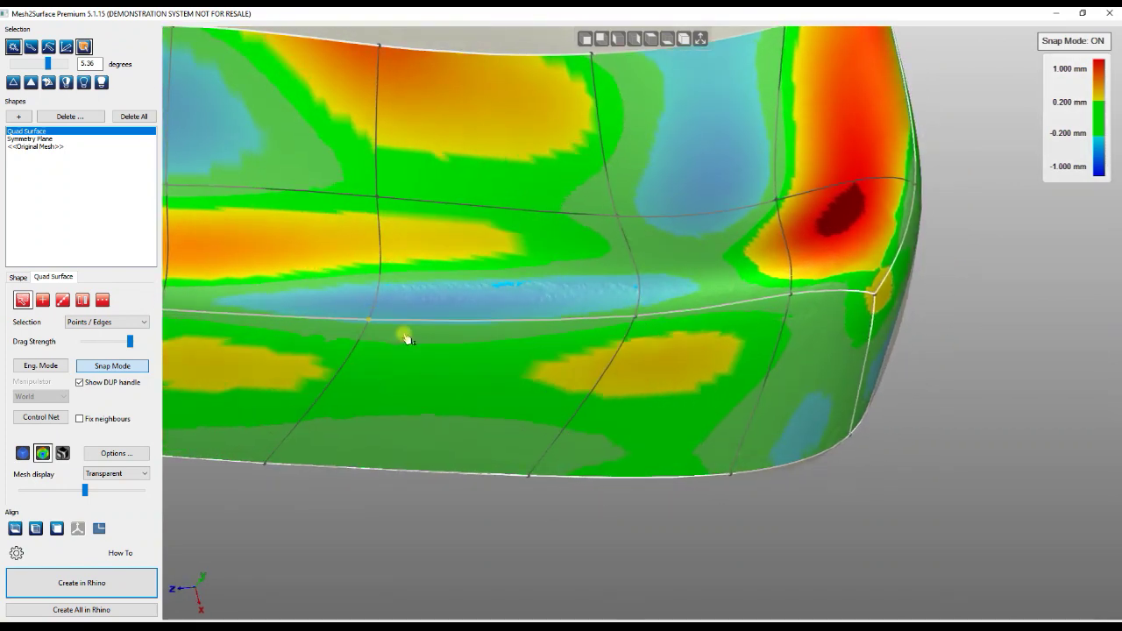
{"action": "right_click_drag", "start_coordinate": [495, 355], "coordinate": [394, 308]}
{"action": "scroll", "coordinate": [634, 358], "scroll_direction": "down", "scroll_amount": 3}
{"action": "right_click_drag", "start_coordinate": [634, 358], "coordinate": [426, 386]}
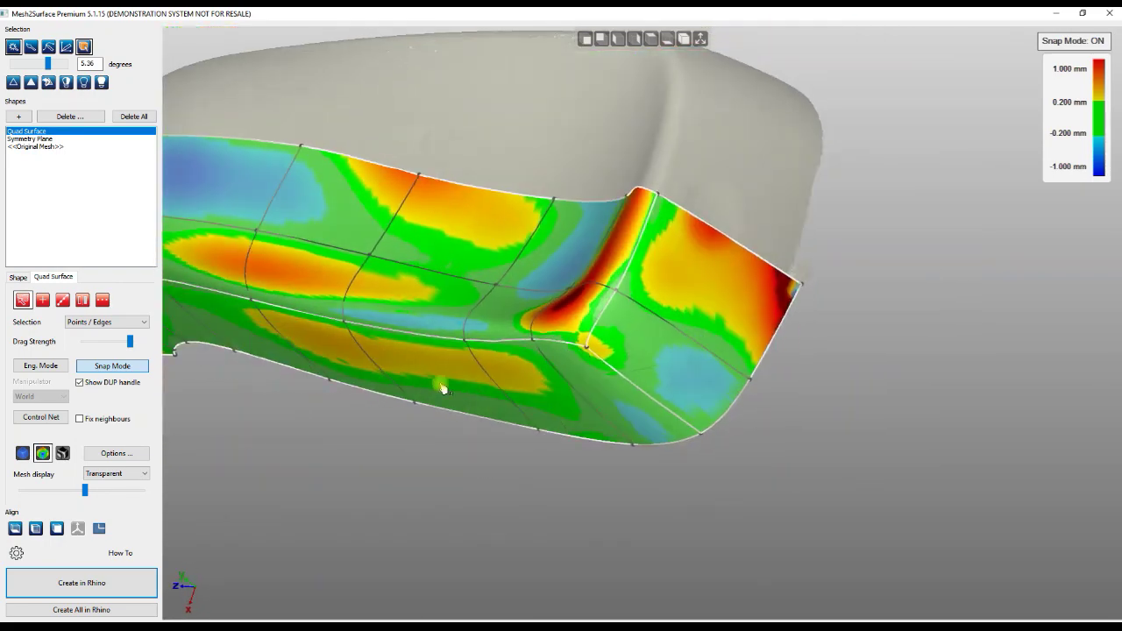
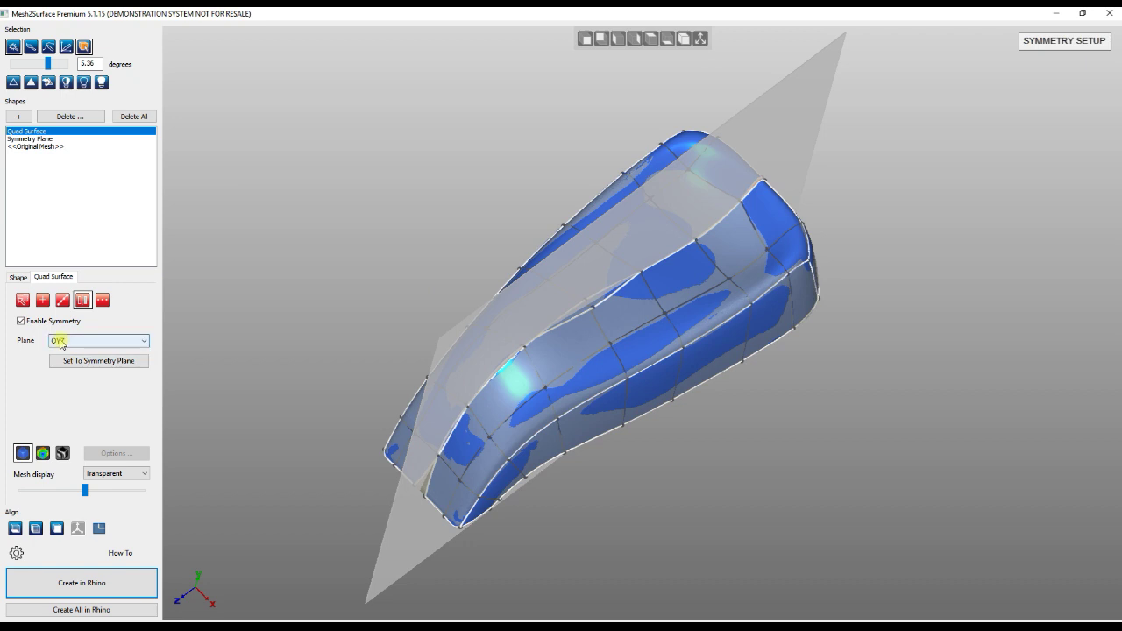
Step: Try the OXY symmetry plane for the quad surface, and set the plane to OYZ
{"action": "left_click", "coordinate": [71, 364]}
{"action": "left_click", "coordinate": [88, 341]}
{"action": "left_click", "coordinate": [83, 361]}
{"action": "left_click", "coordinate": [85, 341]}
{"action": "left_click", "coordinate": [84, 352]}
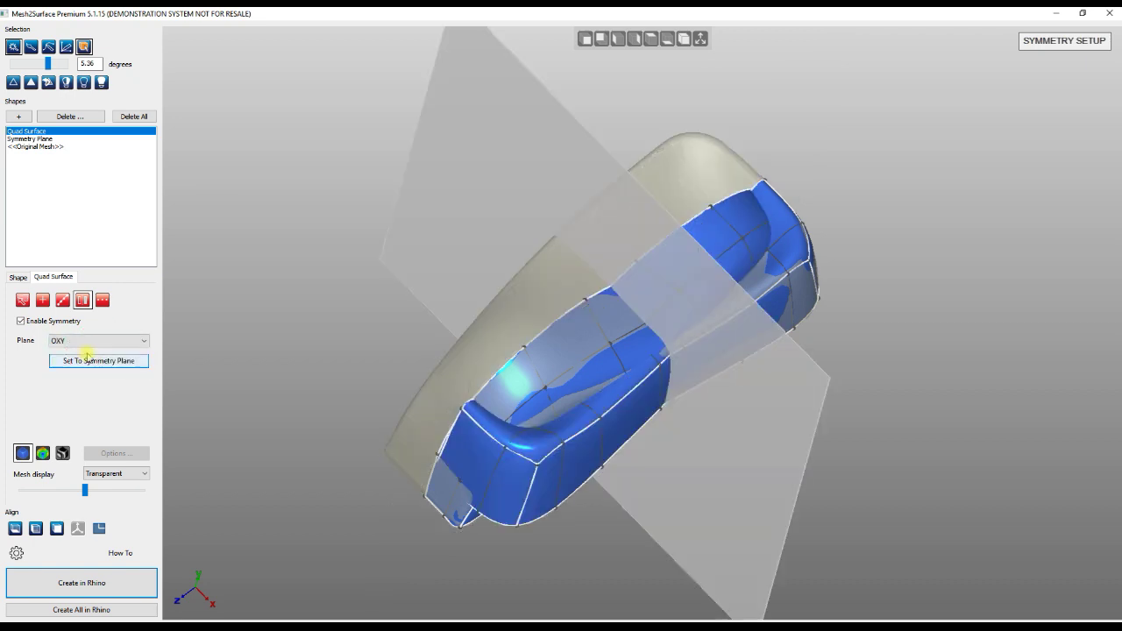
{"action": "left_click", "coordinate": [88, 341]}
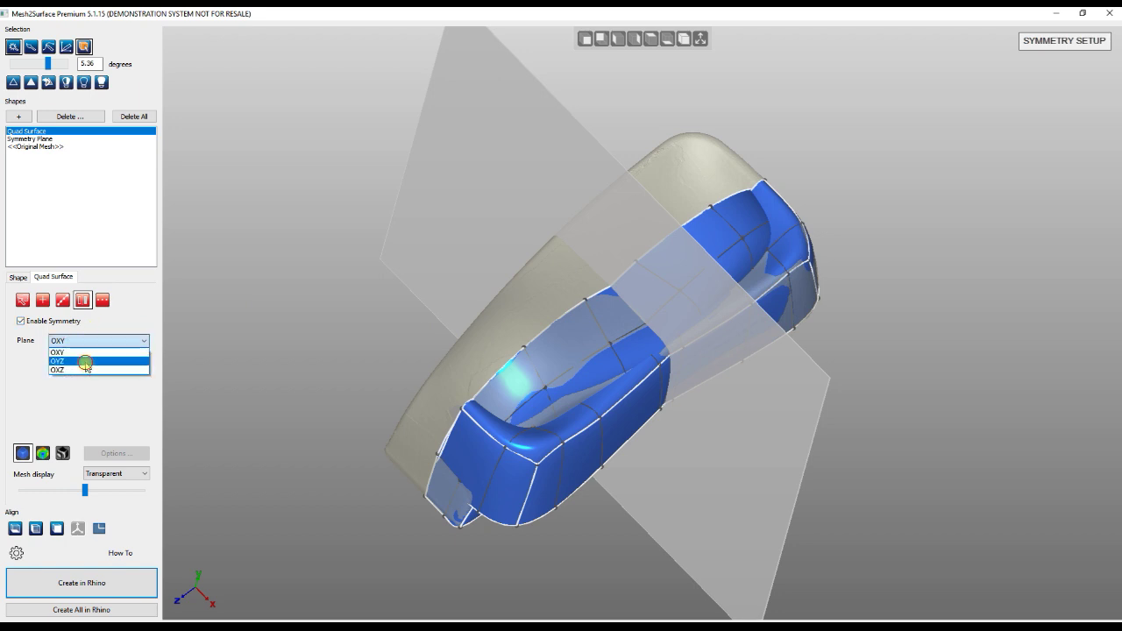
{"action": "left_click", "coordinate": [88, 362]}
{"action": "right_click_drag", "start_coordinate": [339, 374], "coordinate": [412, 294]}
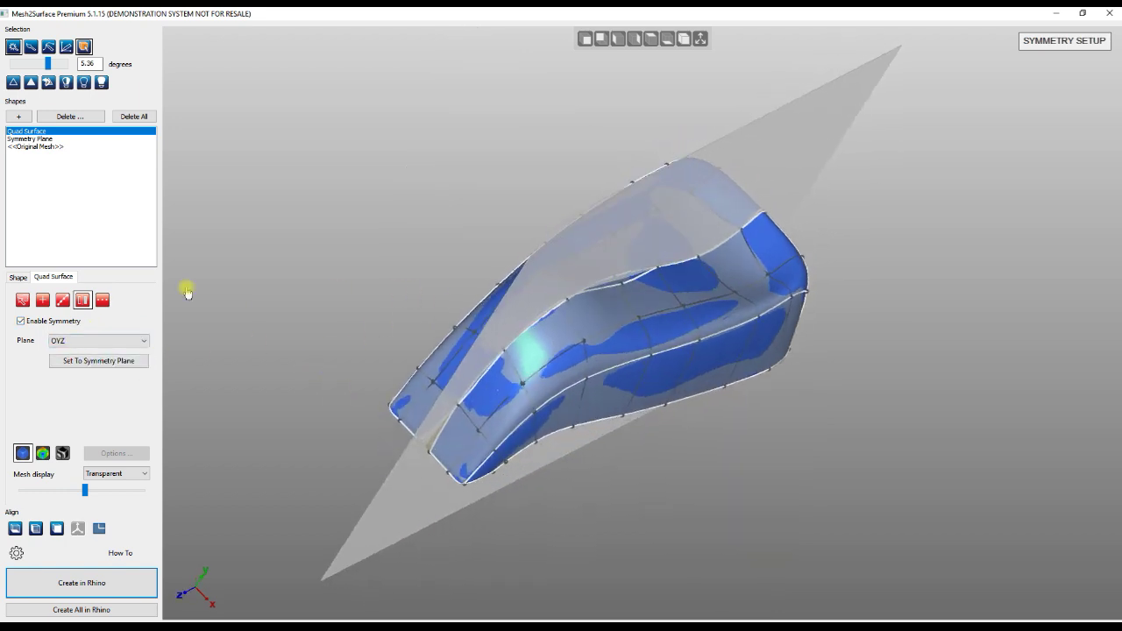
Step: Return to point and edge editing and reposition the surface's inner border points near the symmetry plane at the narrow end
{"action": "left_click", "coordinate": [23, 299]}
{"action": "scroll", "coordinate": [481, 471], "scroll_direction": "up", "scroll_amount": 5}
{"action": "left_click_drag", "start_coordinate": [491, 480], "coordinate": [509, 466]}
{"action": "left_click_drag", "start_coordinate": [698, 200], "coordinate": [680, 182]}
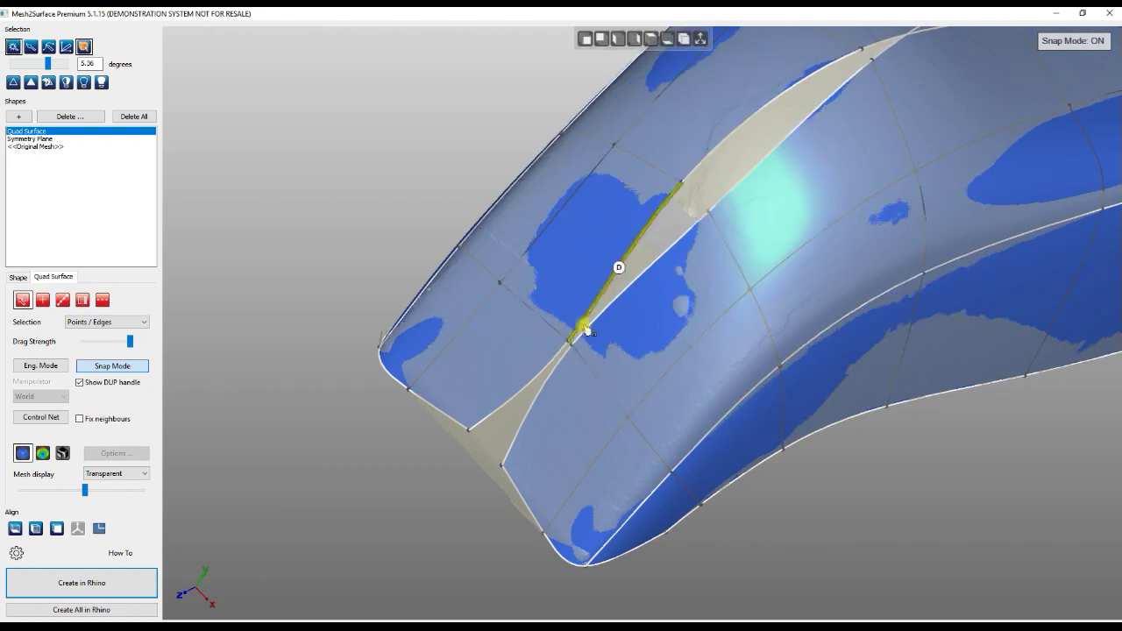
{"action": "left_click_drag", "start_coordinate": [569, 343], "coordinate": [301, 423]}
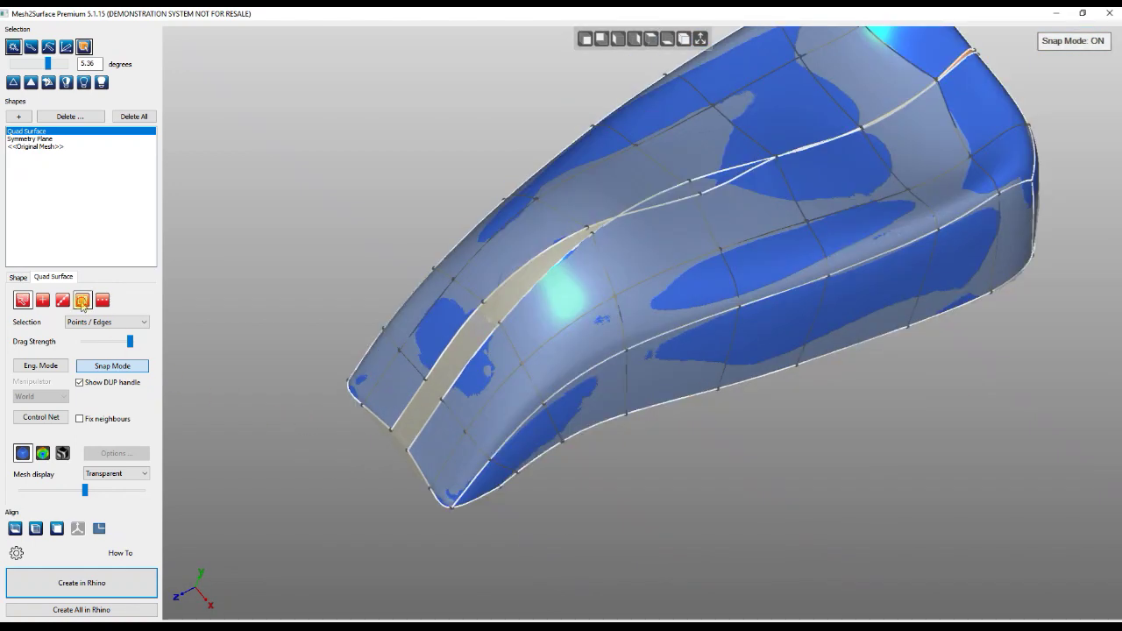
Step: Select the inner border edges along the middle of the top and set them to the symmetry plane
{"action": "left_click", "coordinate": [83, 301]}
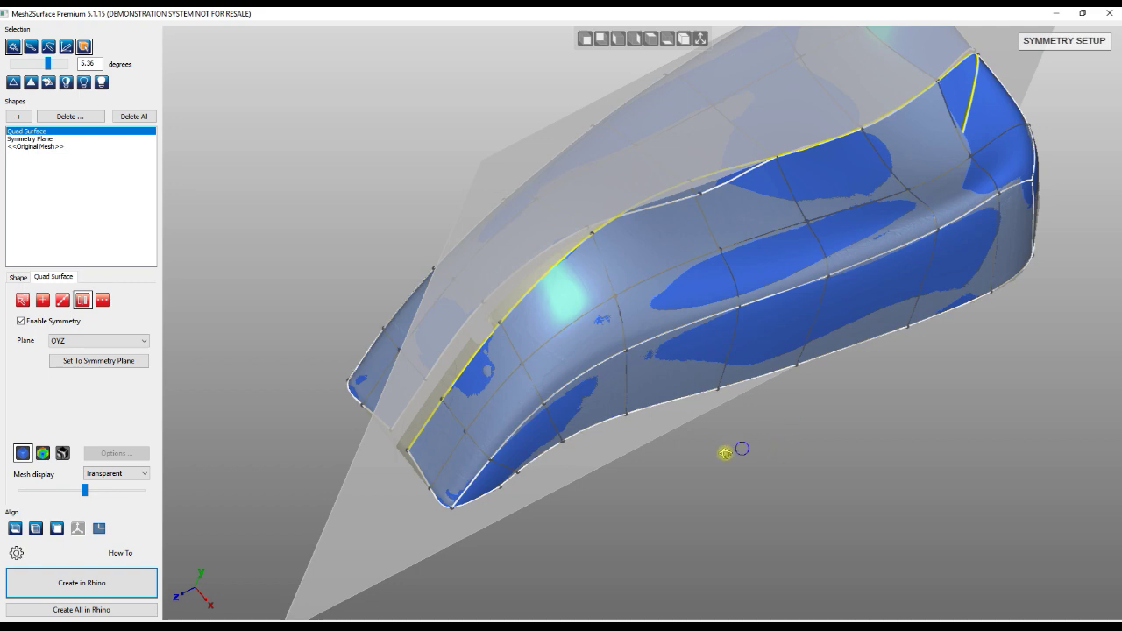
{"action": "right_click_drag", "start_coordinate": [726, 454], "coordinate": [677, 472]}
{"action": "left_click", "coordinate": [107, 362]}
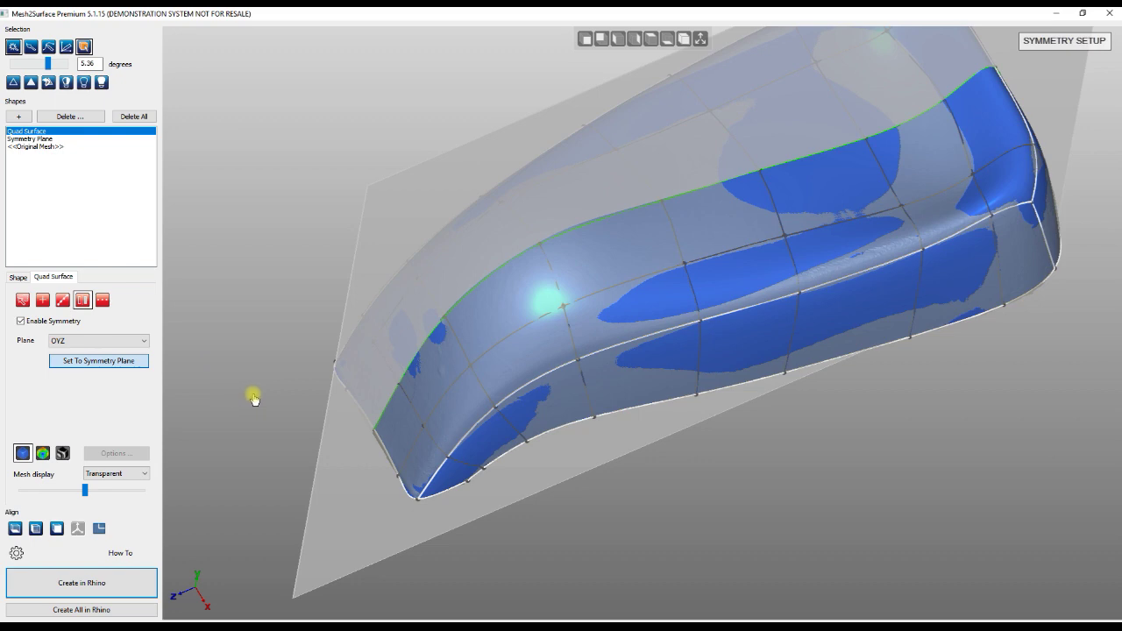
{"action": "right_click_drag", "start_coordinate": [232, 357], "coordinate": [287, 375]}
{"action": "scroll", "coordinate": [406, 446], "scroll_direction": "up", "scroll_amount": 2}
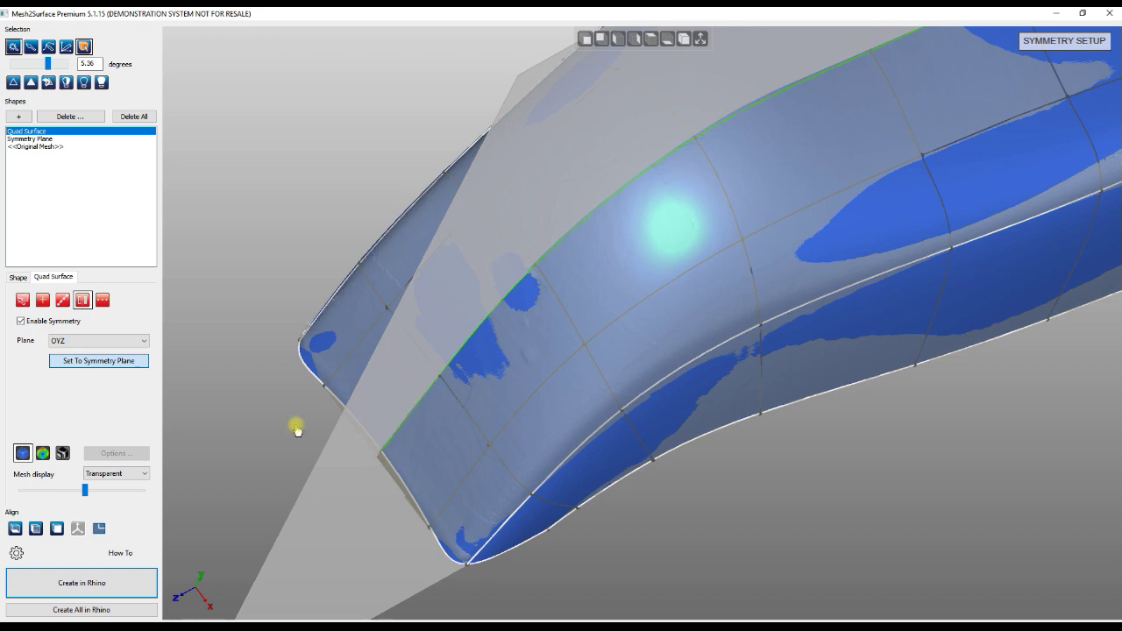
Step: Return to point and edge editing and adjust the centreline points at the surface's narrow end
{"action": "left_click", "coordinate": [22, 301]}
{"action": "left_click_drag", "start_coordinate": [382, 453], "coordinate": [350, 548]}
{"action": "left_click_drag", "start_coordinate": [432, 372], "coordinate": [434, 396]}
{"action": "right_click_drag", "start_coordinate": [433, 395], "coordinate": [251, 306]}
{"action": "scroll", "coordinate": [259, 326], "scroll_direction": "down", "scroll_amount": 3}
Step: Reposition the edge points around the rounded edge at the narrow end to fit the mesh more closely
{"action": "right_click_drag", "start_coordinate": [631, 392], "coordinate": [759, 533]}
{"action": "right_click_drag", "start_coordinate": [511, 426], "coordinate": [538, 258]}
{"action": "scroll", "coordinate": [375, 282], "scroll_direction": "up", "scroll_amount": 4}
{"action": "left_click_drag", "start_coordinate": [408, 263], "coordinate": [439, 236]}
{"action": "left_click_drag", "start_coordinate": [330, 147], "coordinate": [313, 135]}
{"action": "right_click_drag", "start_coordinate": [315, 273], "coordinate": [474, 368]}
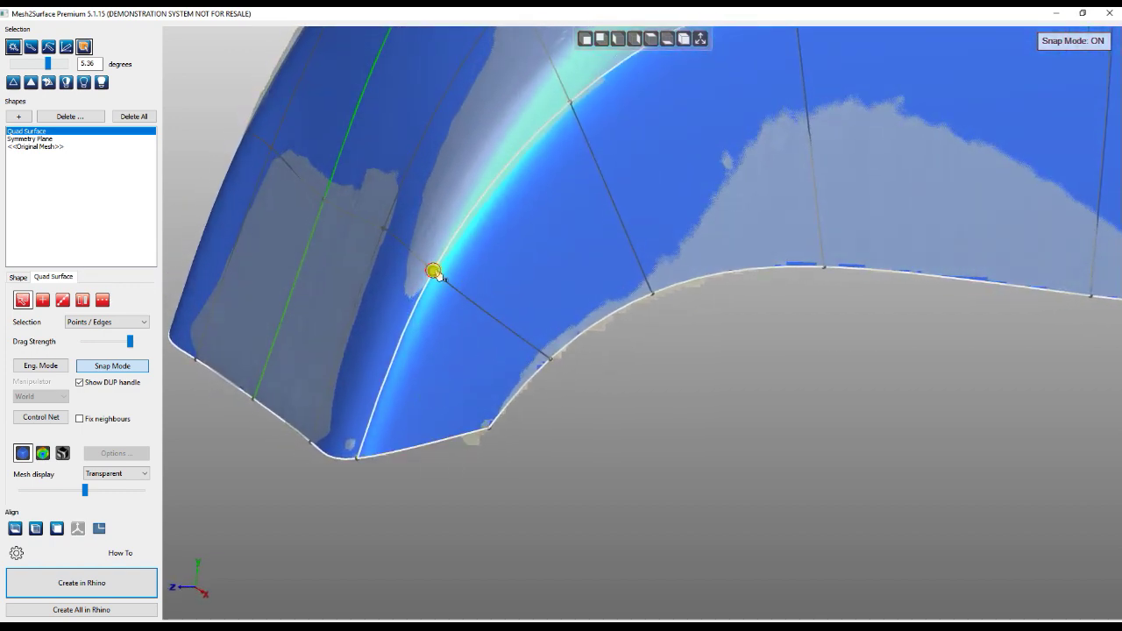
{"action": "left_click_drag", "start_coordinate": [434, 271], "coordinate": [440, 272]}
{"action": "right_click_drag", "start_coordinate": [693, 428], "coordinate": [563, 426]}
{"action": "scroll", "coordinate": [479, 423], "scroll_direction": "down", "scroll_amount": 5}
{"action": "right_click_drag", "start_coordinate": [526, 486], "coordinate": [811, 537]}
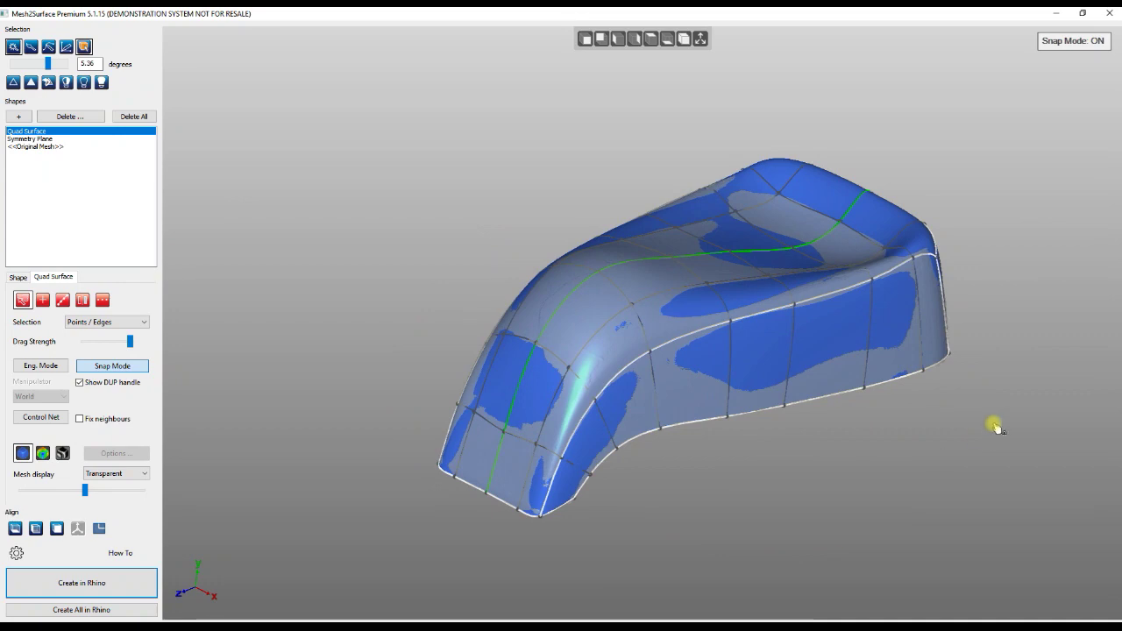
Step: Create the quad surface in Rhino, switch to the Rhino window and hide the M2S Mesh layer
{"action": "scroll", "coordinate": [965, 421], "scroll_direction": "up", "scroll_amount": 5}
{"action": "left_click", "coordinate": [88, 572]}
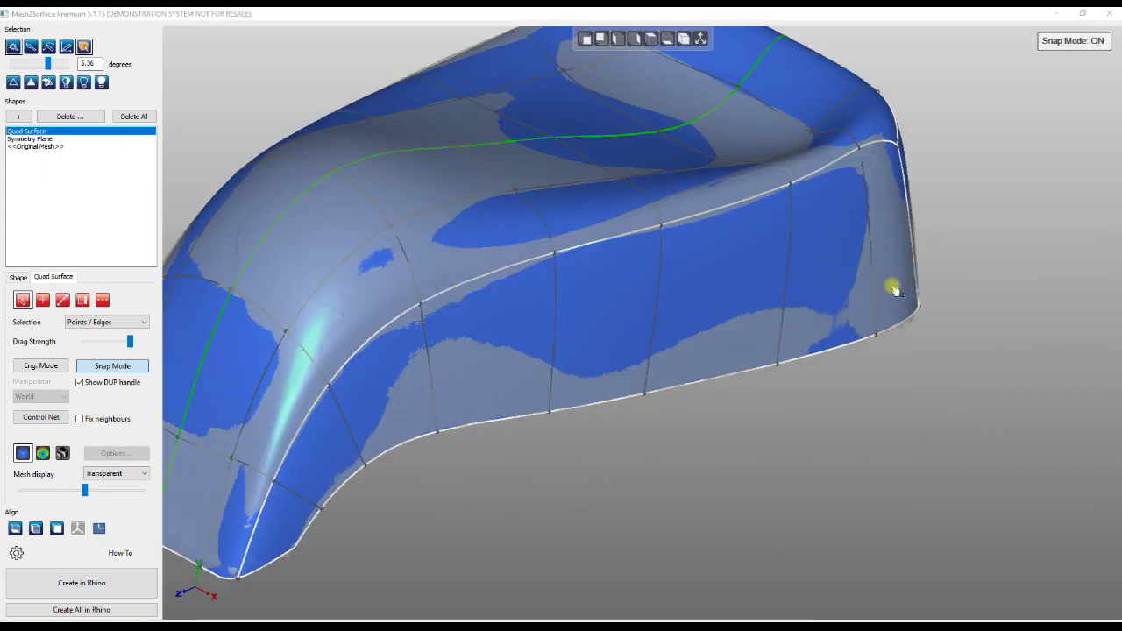
{"action": "left_click", "coordinate": [1055, 13]}
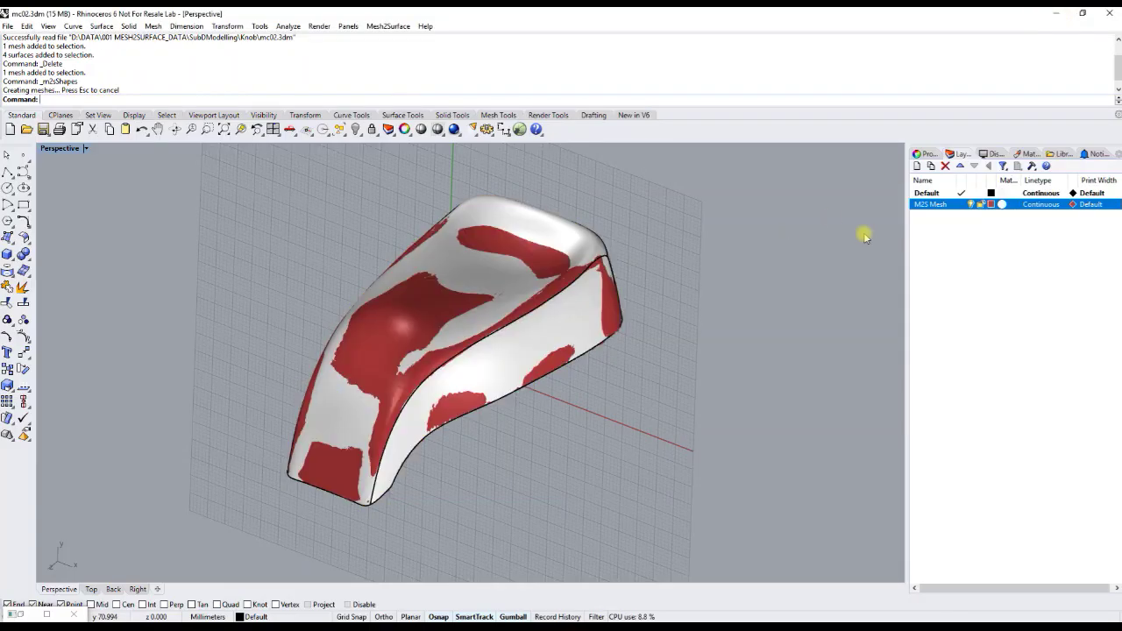
{"action": "left_click", "coordinate": [971, 206]}
{"action": "right_click_drag", "start_coordinate": [742, 261], "coordinate": [585, 396]}
Step: Set the Perspective viewport's display mode to Rendered
{"action": "left_click", "coordinate": [74, 149]}
{"action": "left_click", "coordinate": [70, 191]}
{"action": "right_click_drag", "start_coordinate": [368, 284], "coordinate": [670, 364]}
Step: Turn off surface isocurves, surface edges and shadows in the Rendered display settings
{"action": "left_click", "coordinate": [992, 154]}
{"action": "left_click", "coordinate": [1023, 256]}
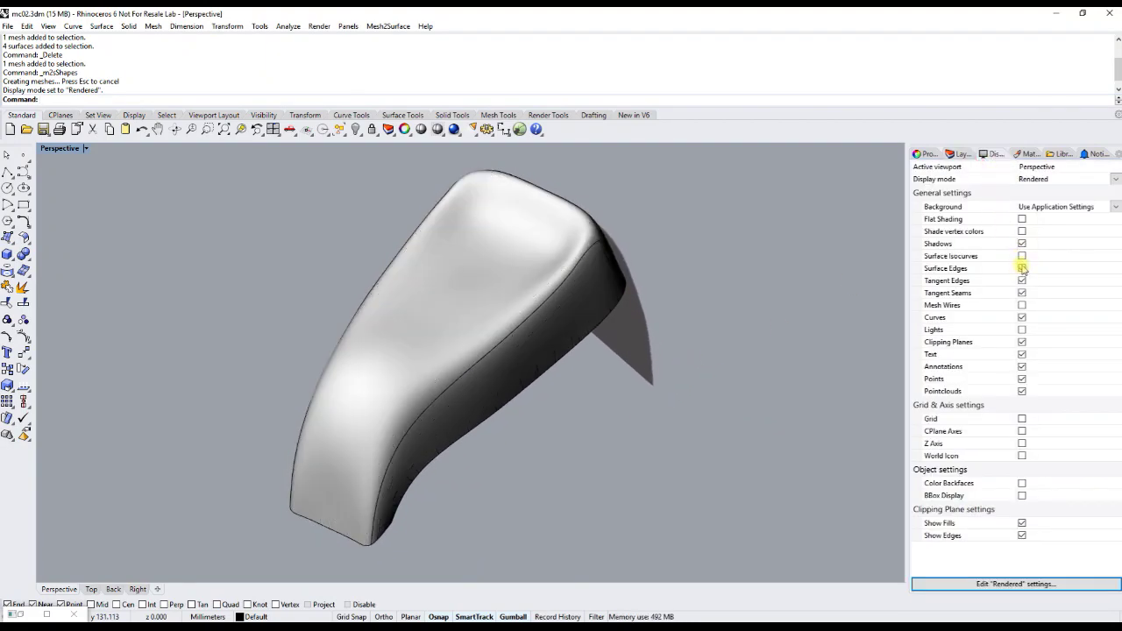
{"action": "left_click", "coordinate": [1023, 268]}
{"action": "right_click_drag", "start_coordinate": [526, 343], "coordinate": [529, 311]}
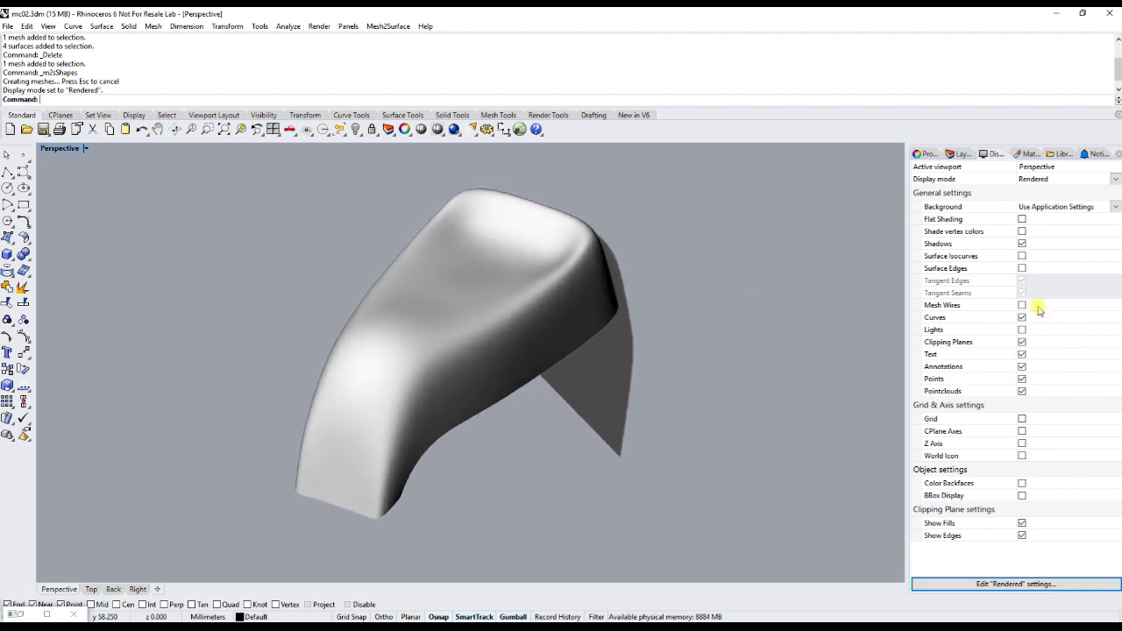
{"action": "left_click", "coordinate": [1022, 244]}
{"action": "right_click_drag", "start_coordinate": [744, 321], "coordinate": [664, 427]}
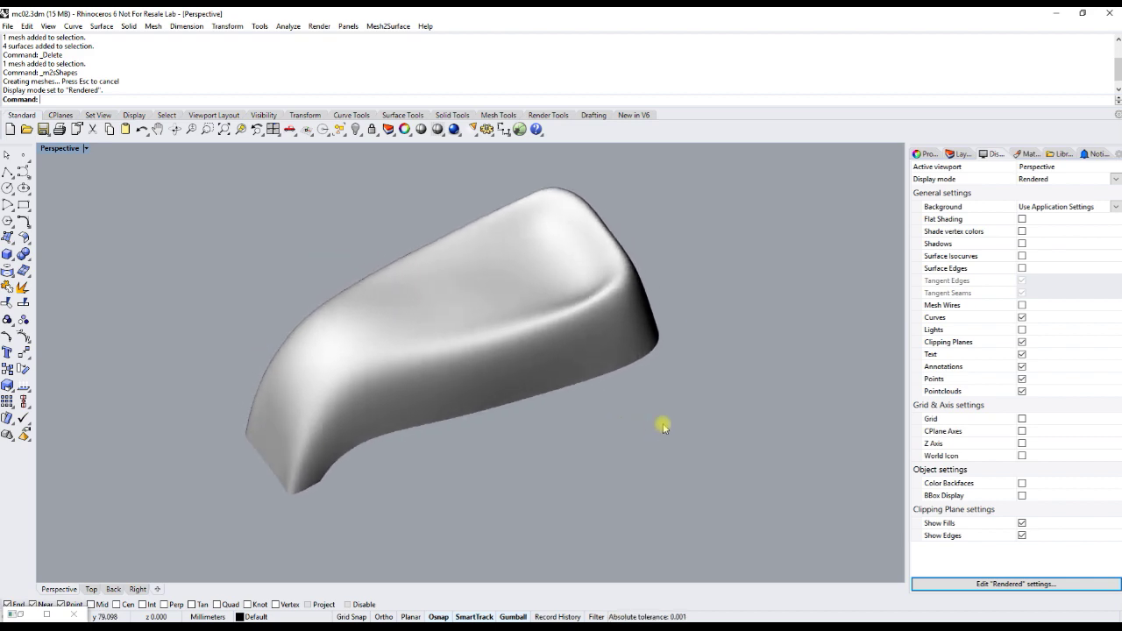